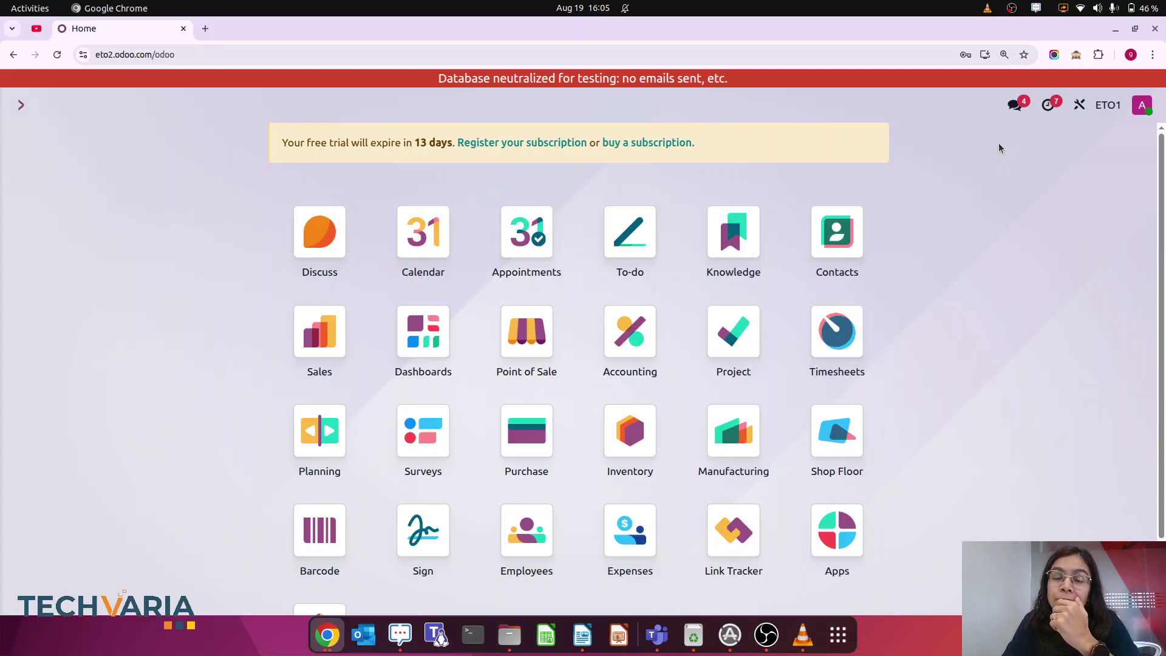
pyautogui.write('proj')
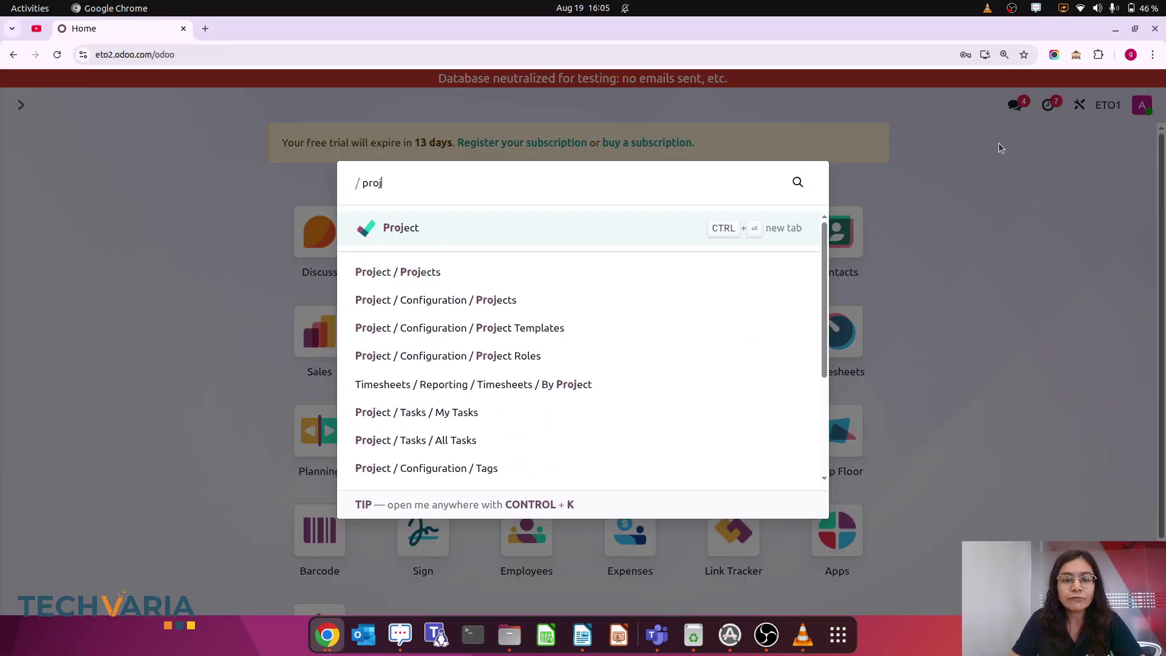
pyautogui.click(425, 228)
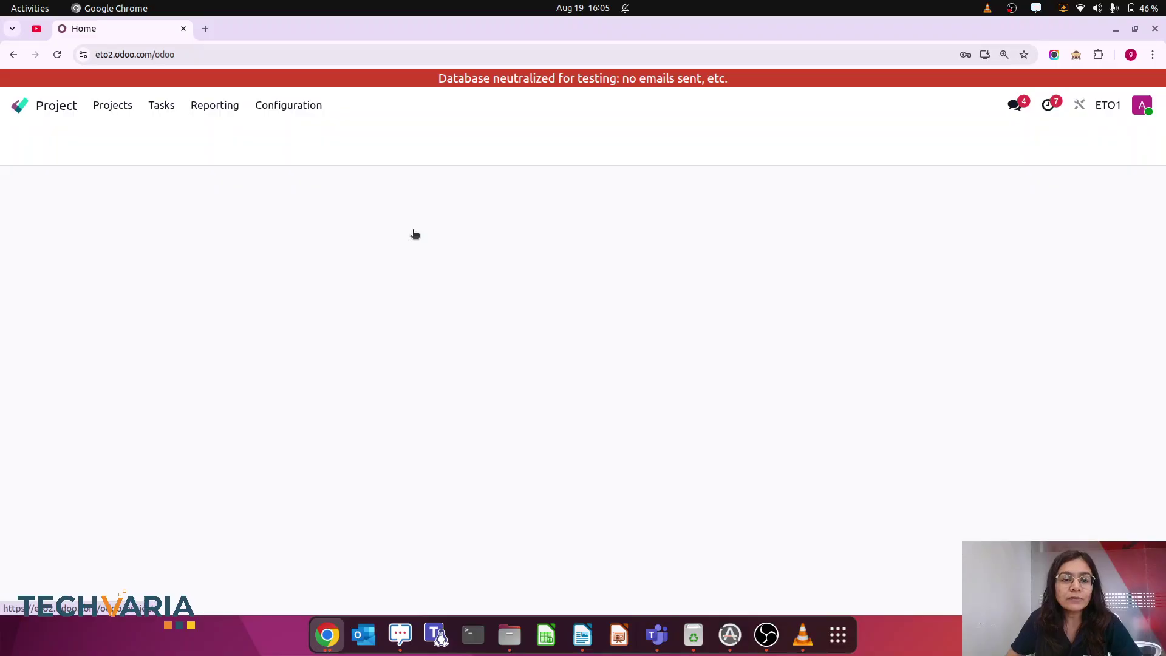
pyautogui.click(36, 140)
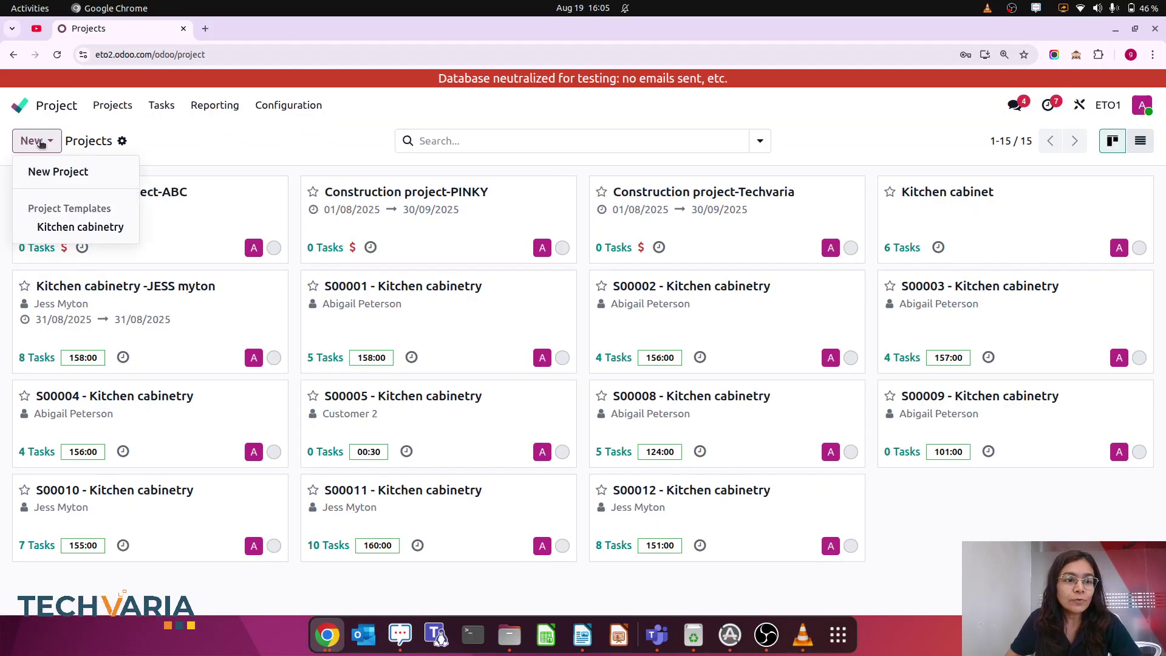
pyautogui.click(58, 170)
pyautogui.write('C')
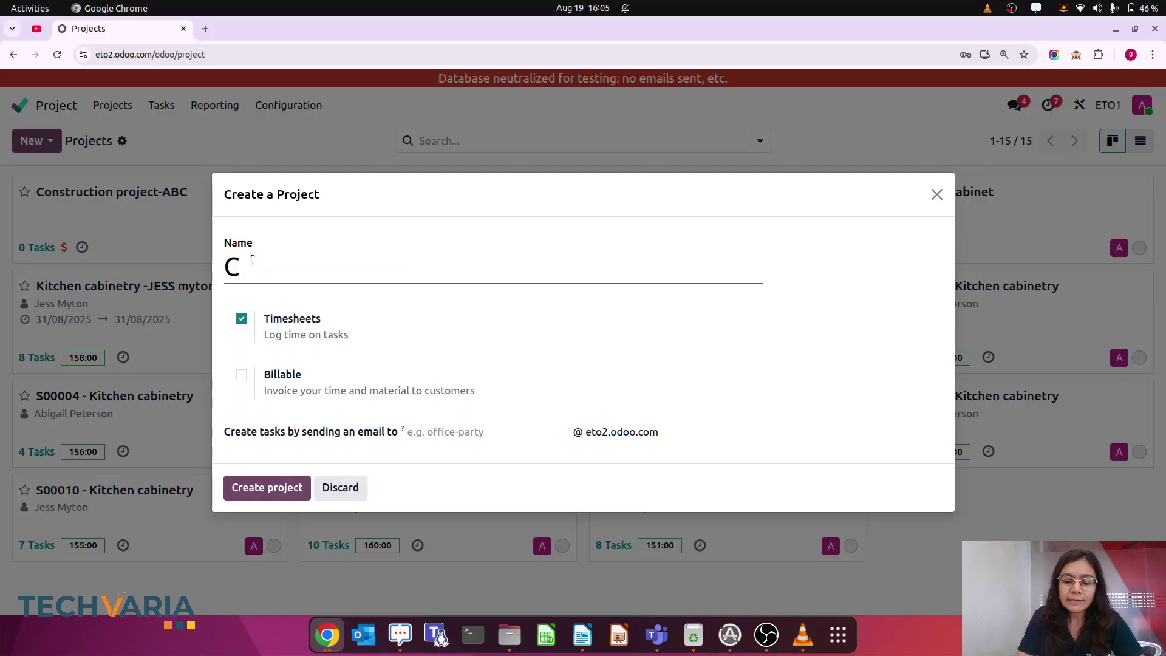
pyautogui.write('onstruct')
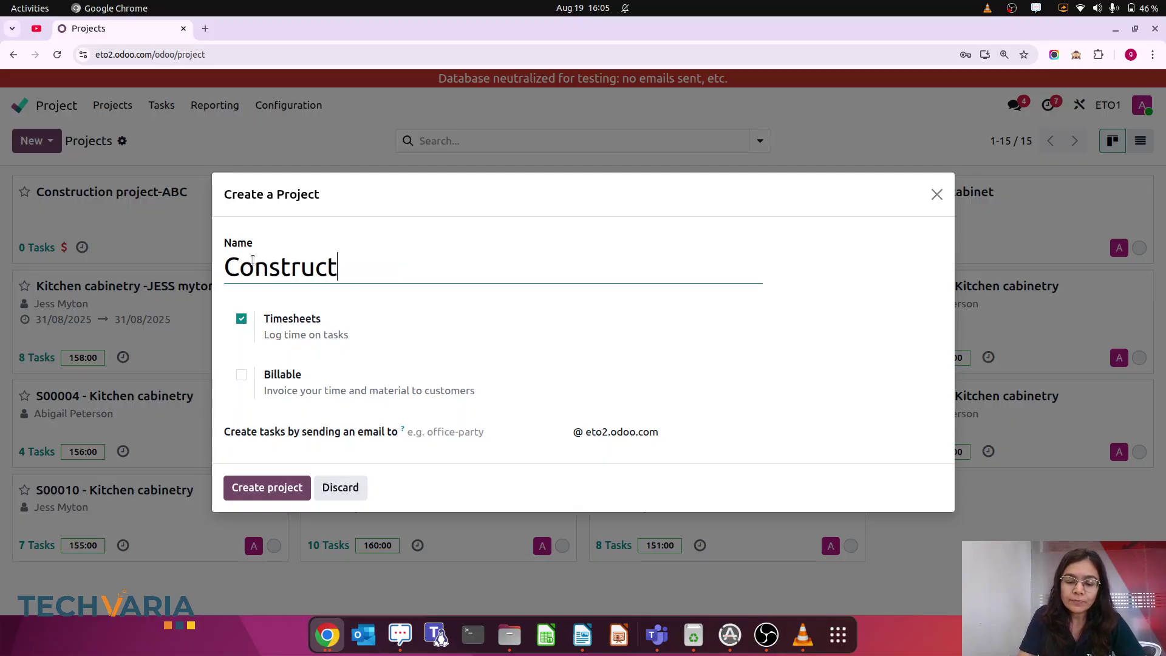
pyautogui.write('ion project')
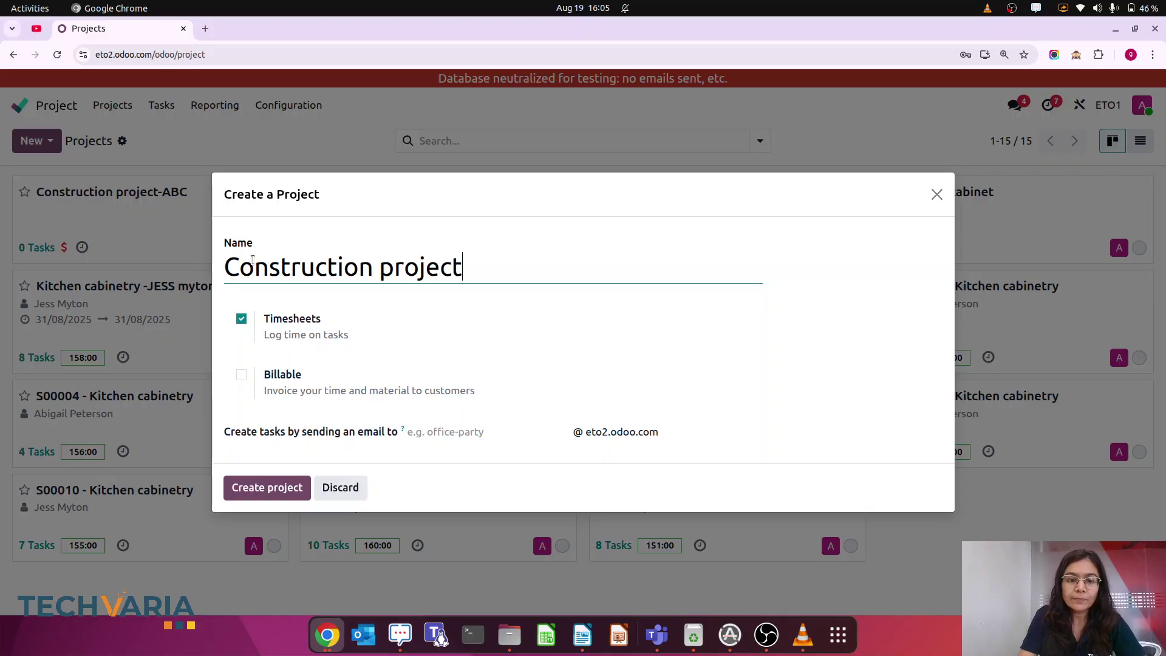
pyautogui.write('-Jess ')
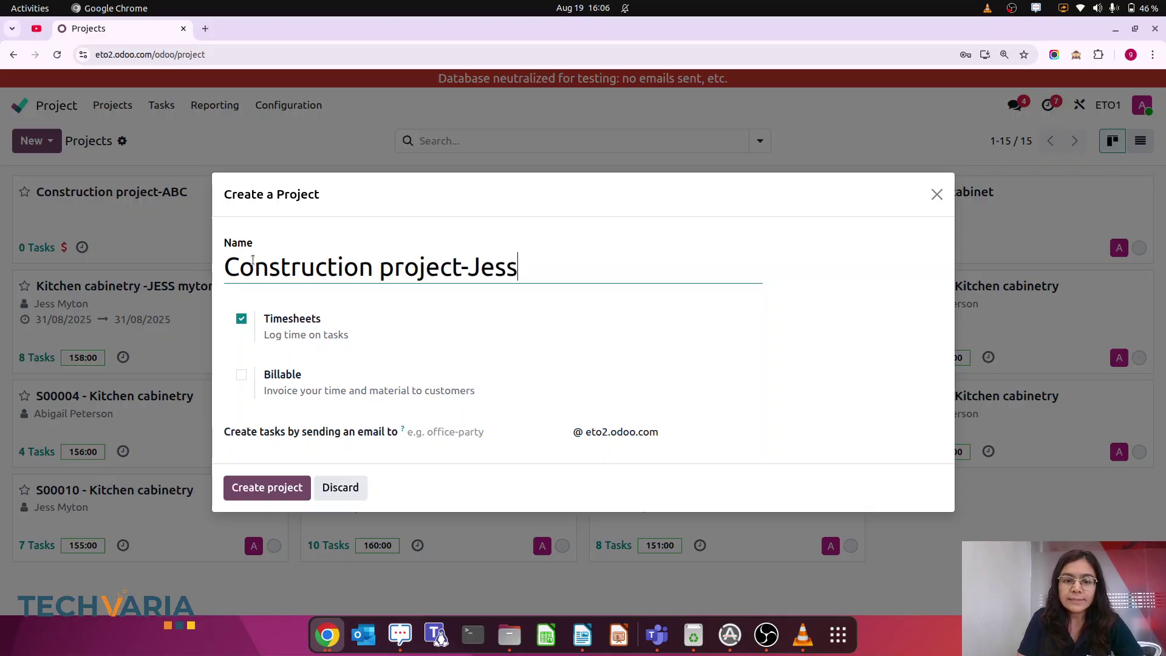
pyautogui.write('myton')
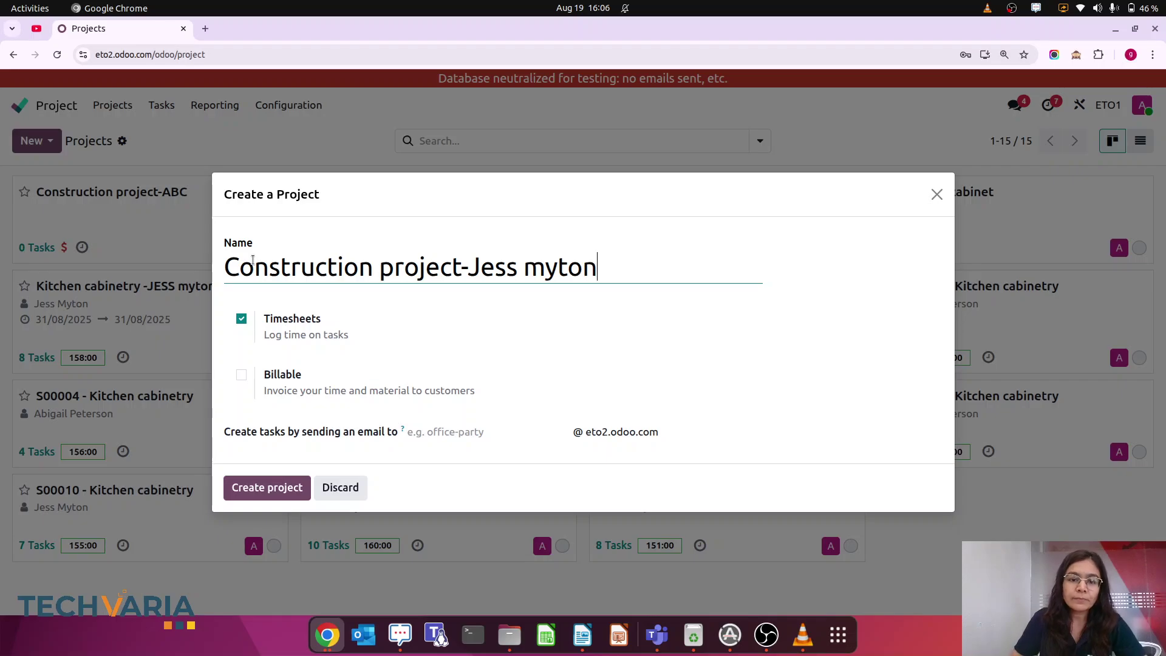
pyautogui.click(241, 374)
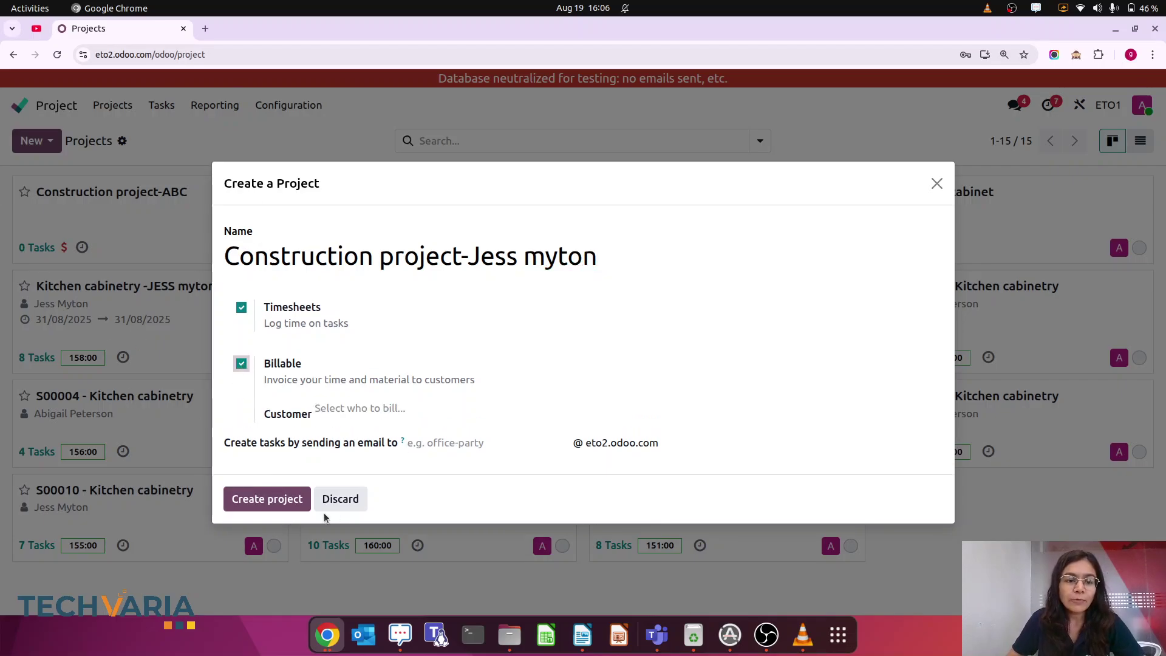
pyautogui.click(268, 509)
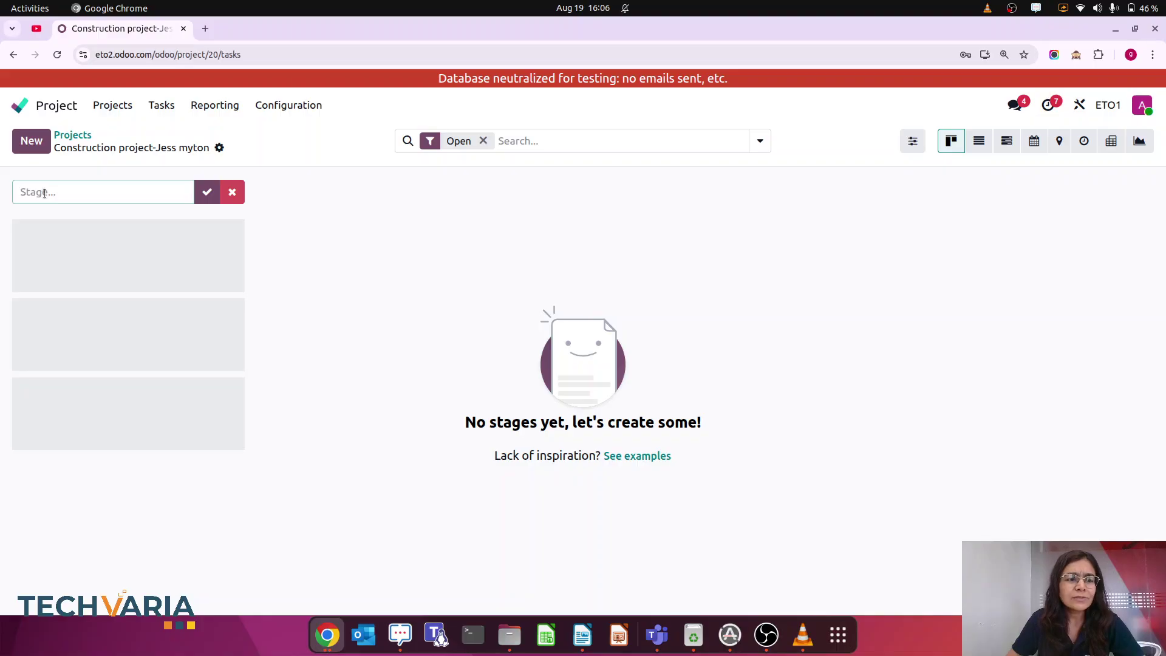
# Add a task stage named 'new' to the project, then bring up the project card's options
pyautogui.write('new')
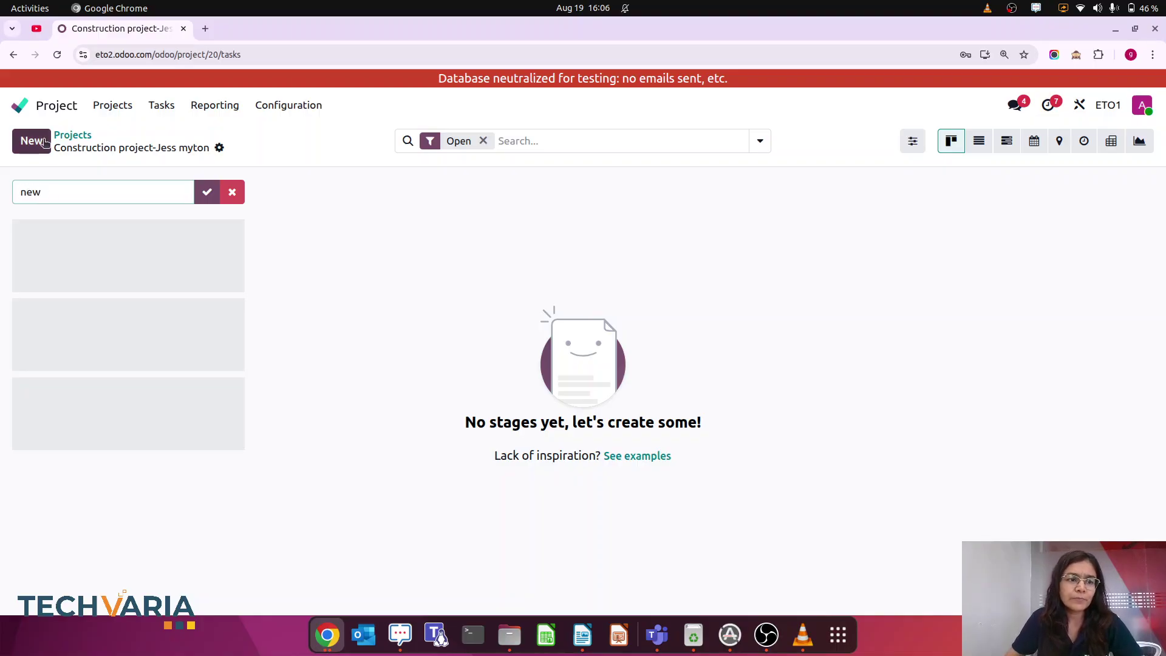
pyautogui.click(32, 140)
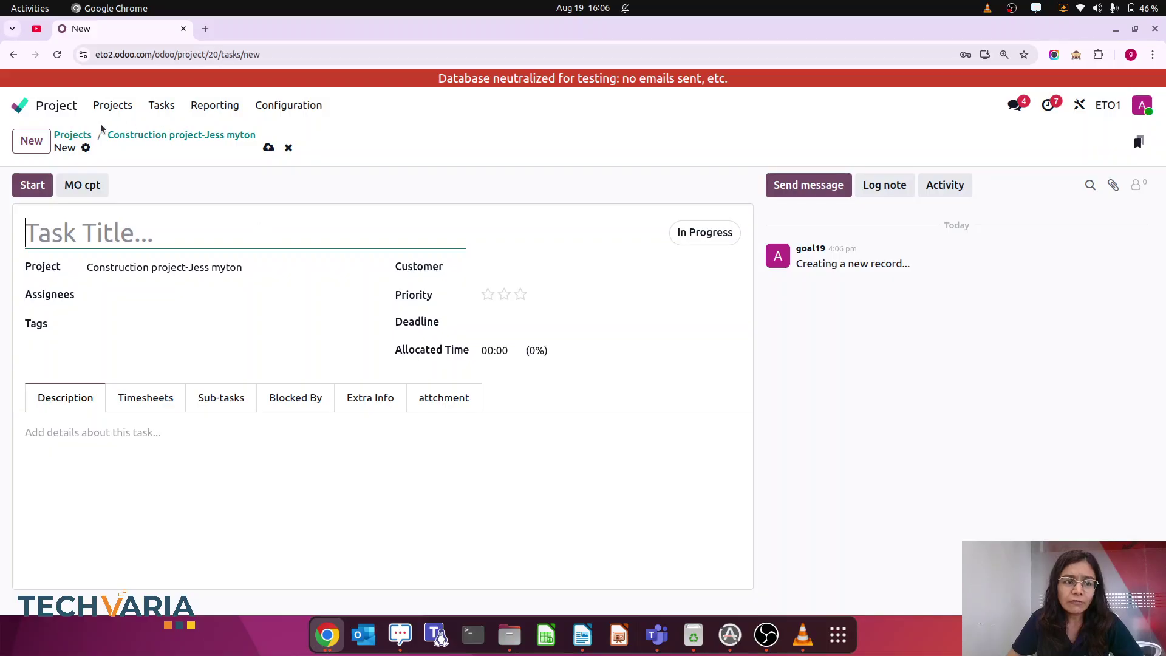
pyautogui.click(83, 134)
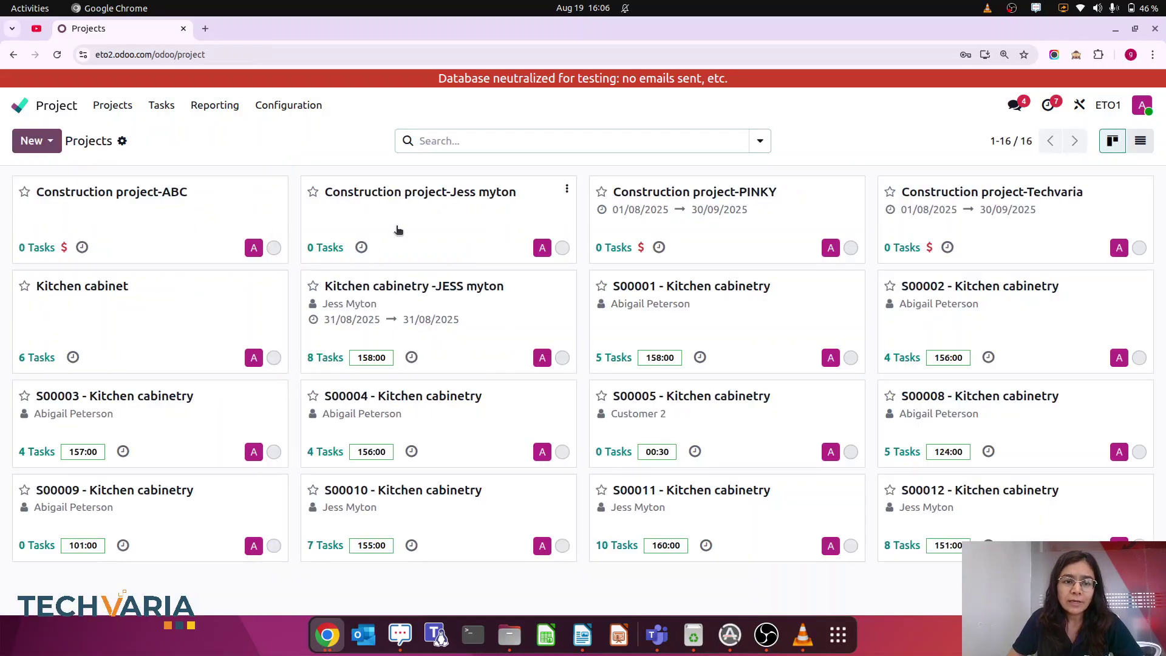
pyautogui.click(502, 192)
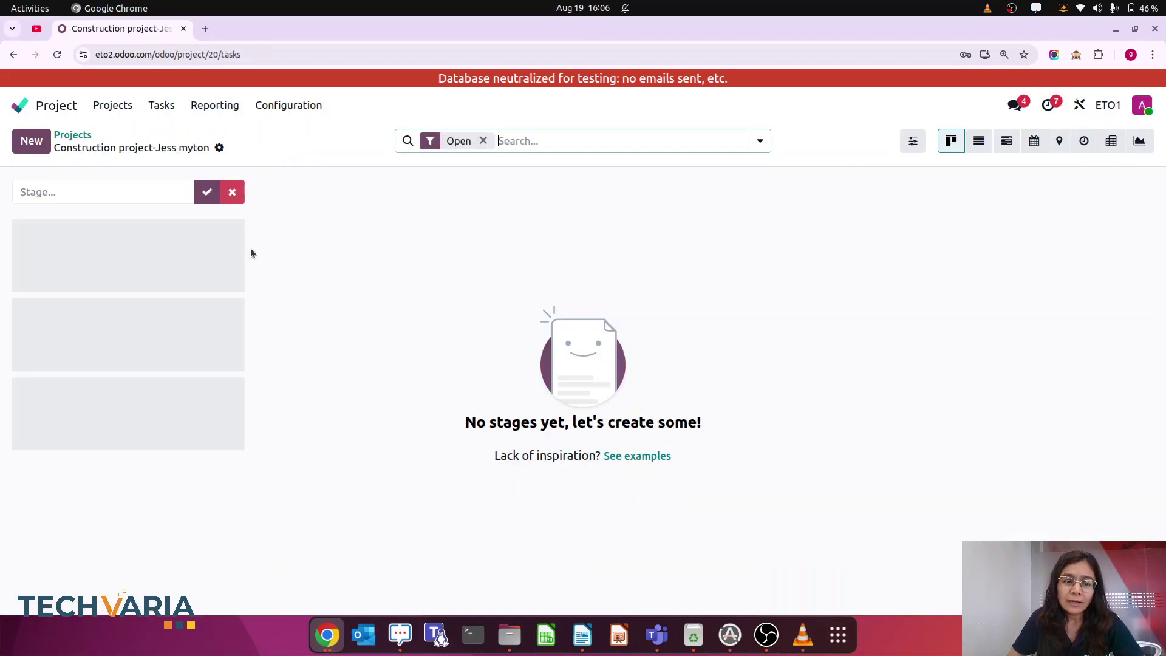
pyautogui.click(64, 193)
pyautogui.write('new')
pyautogui.click(206, 191)
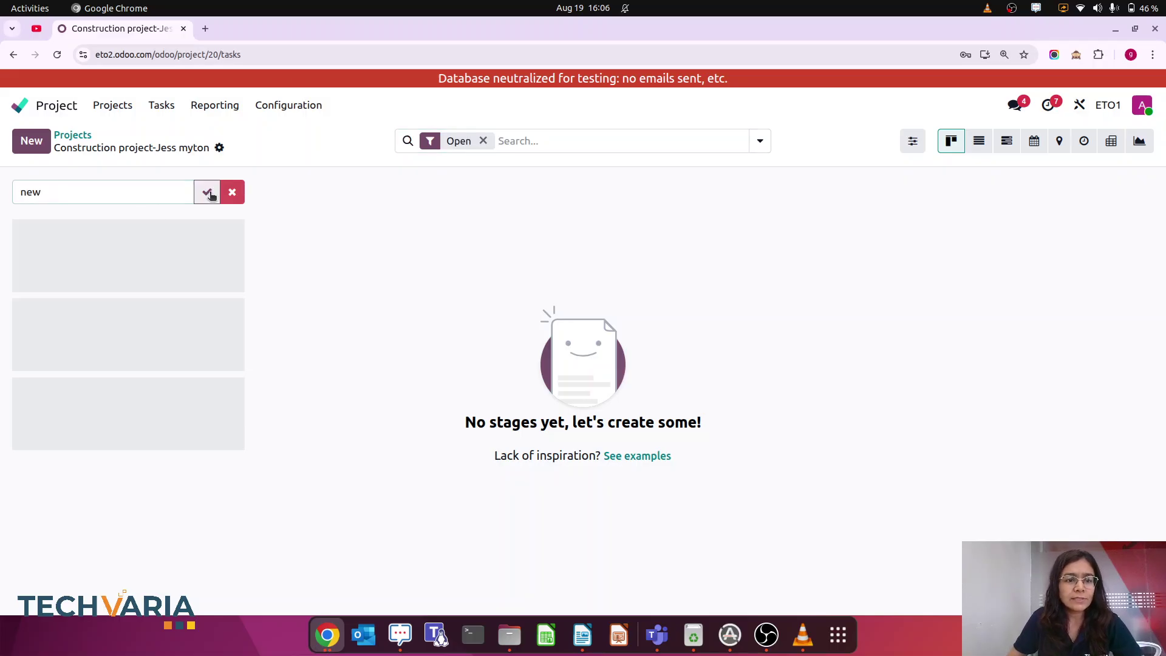
pyautogui.click(68, 135)
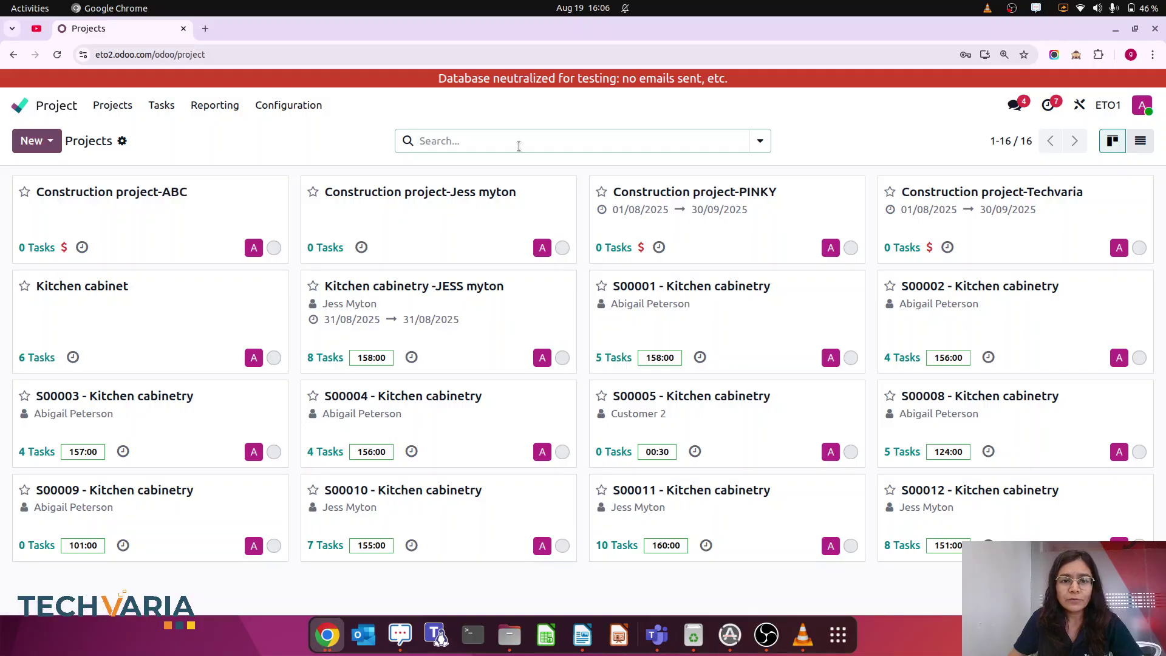
pyautogui.click(568, 192)
# From the project's Settings, open its analytic account and set the customer to the matching contact
pyautogui.click(469, 366)
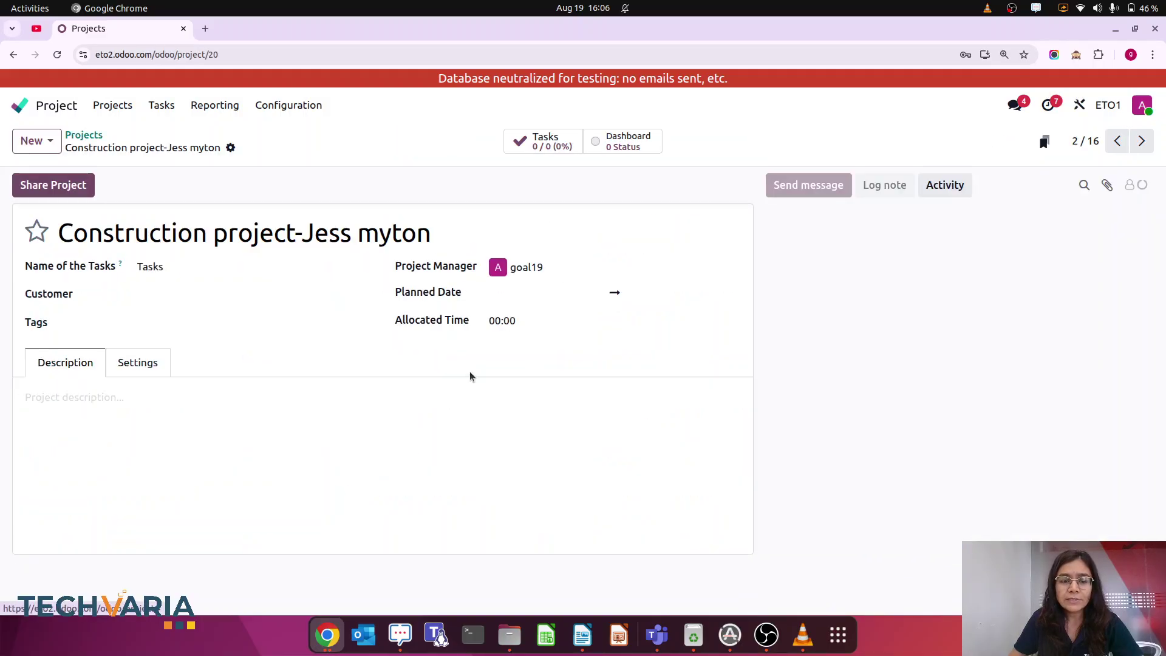
pyautogui.click(141, 365)
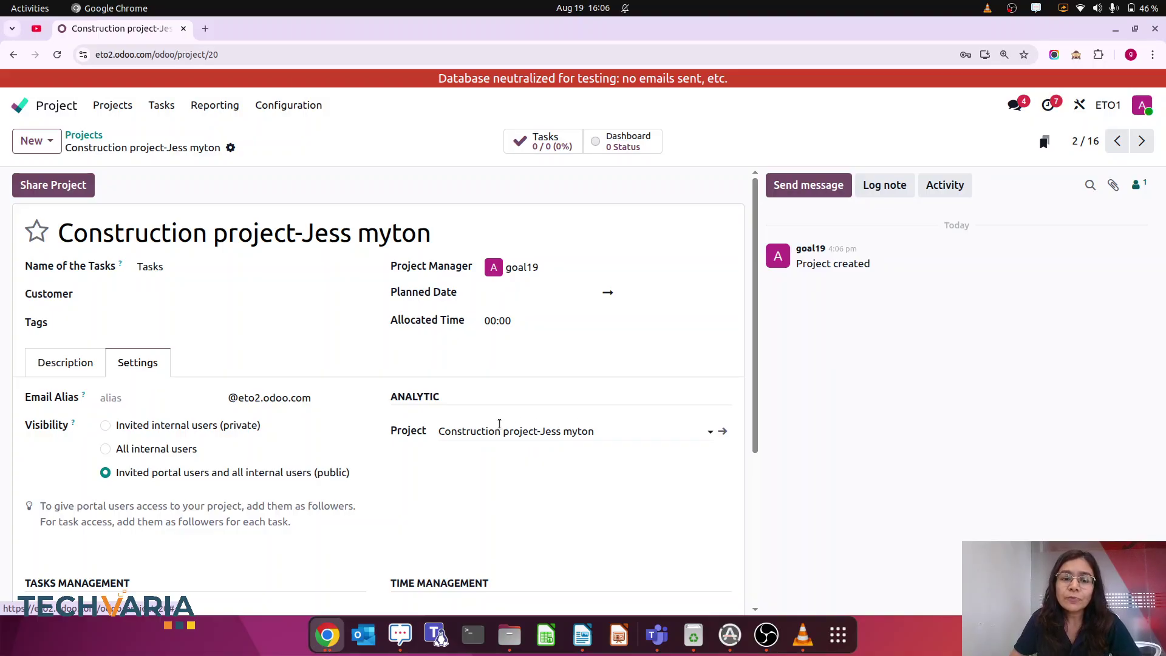
pyautogui.click(723, 432)
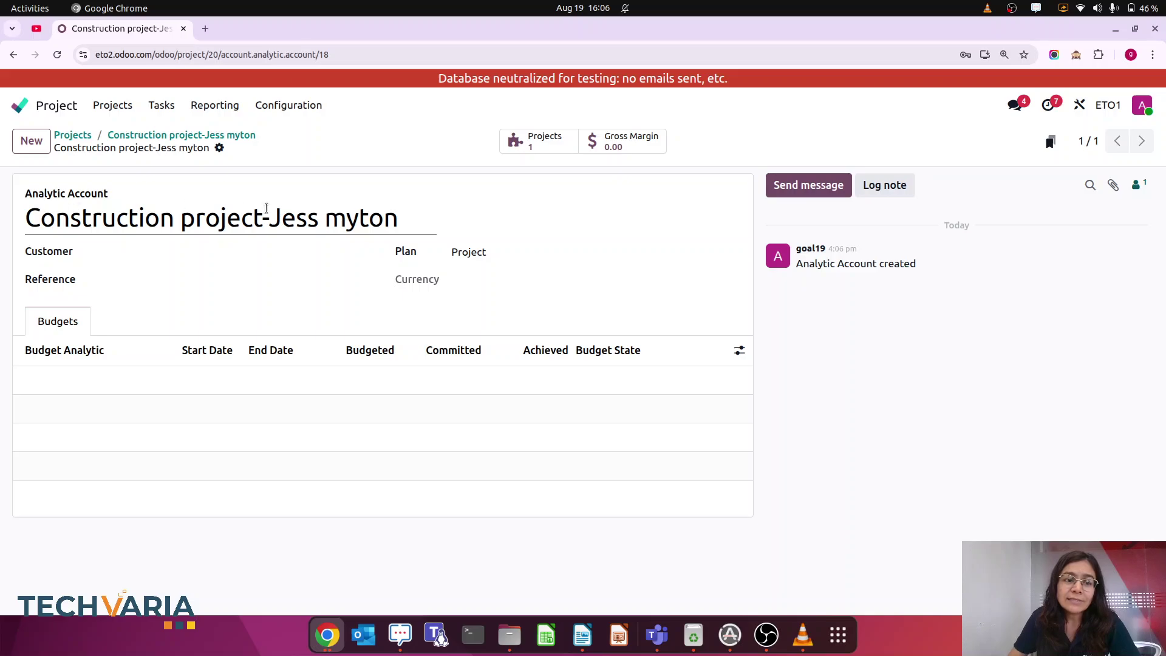
pyautogui.click(158, 249)
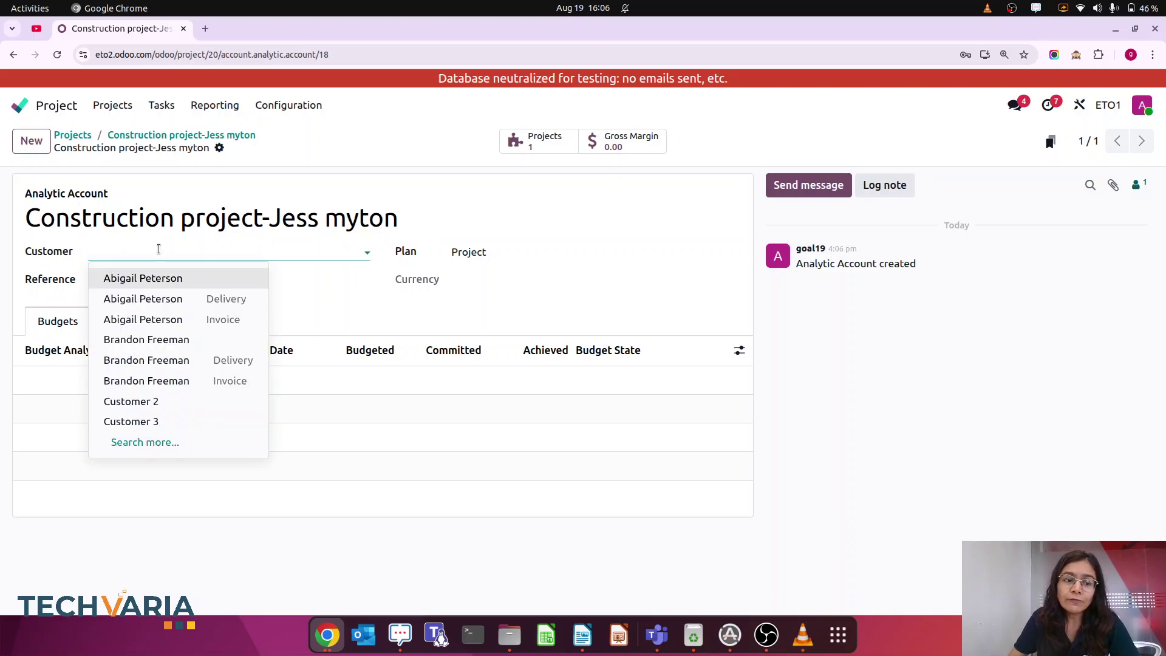
pyautogui.write('je')
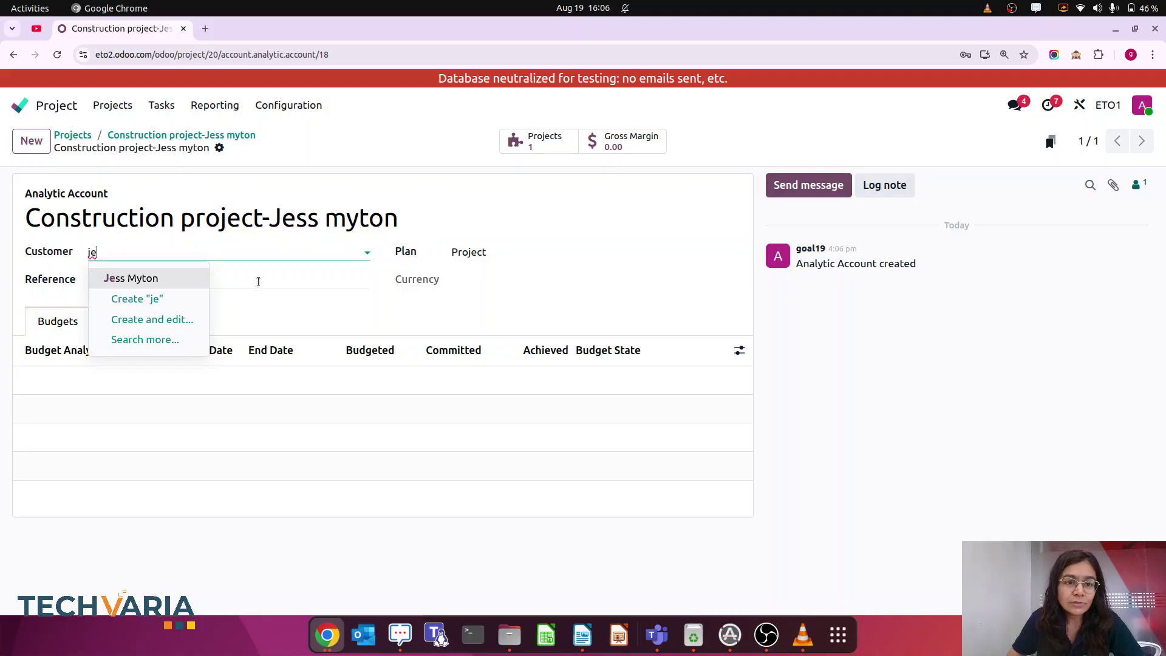
pyautogui.click(169, 278)
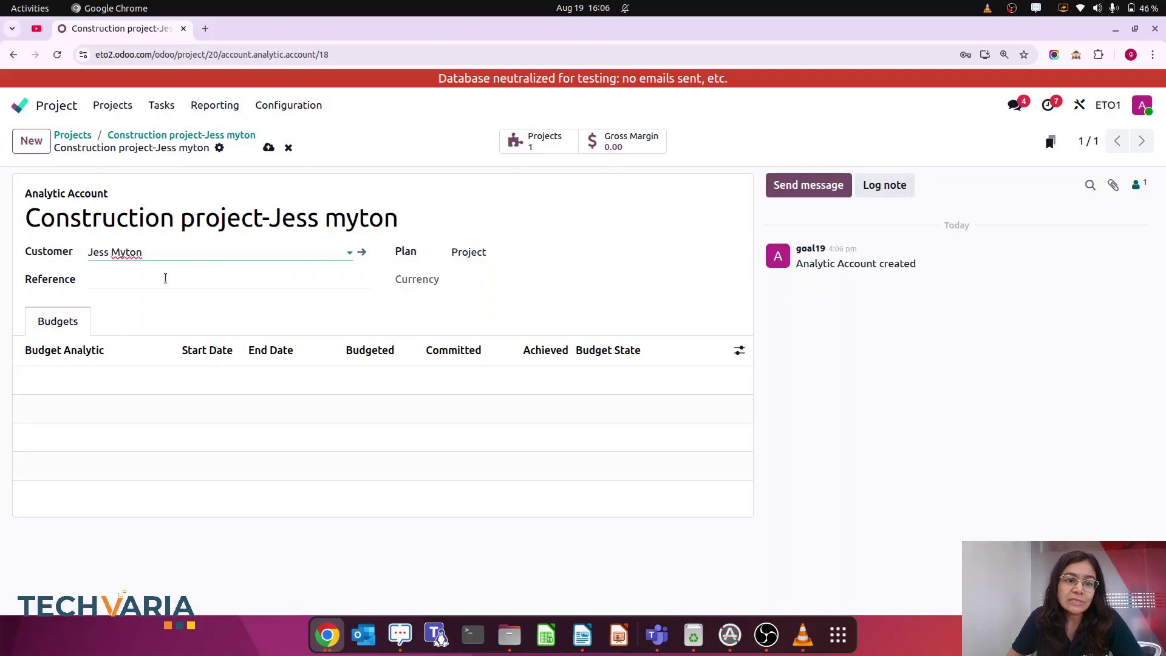
pyautogui.click(863, 431)
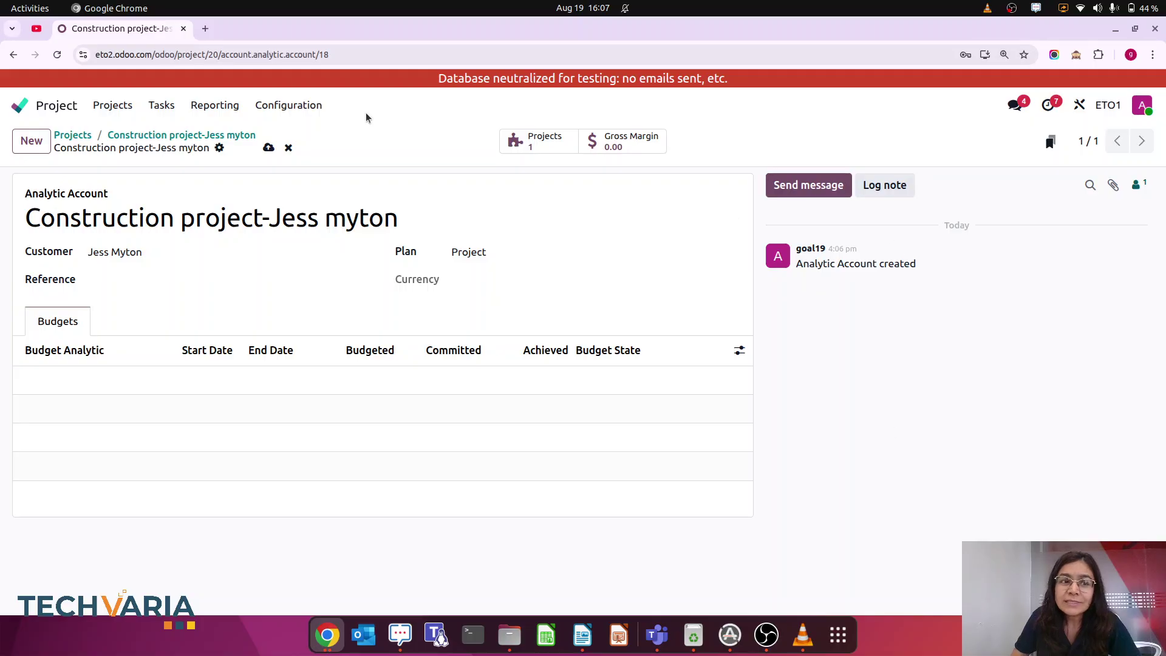
# Start a new analytic budget named 'Construction project-Jess'
pyautogui.click(23, 107)
pyautogui.write('ana')
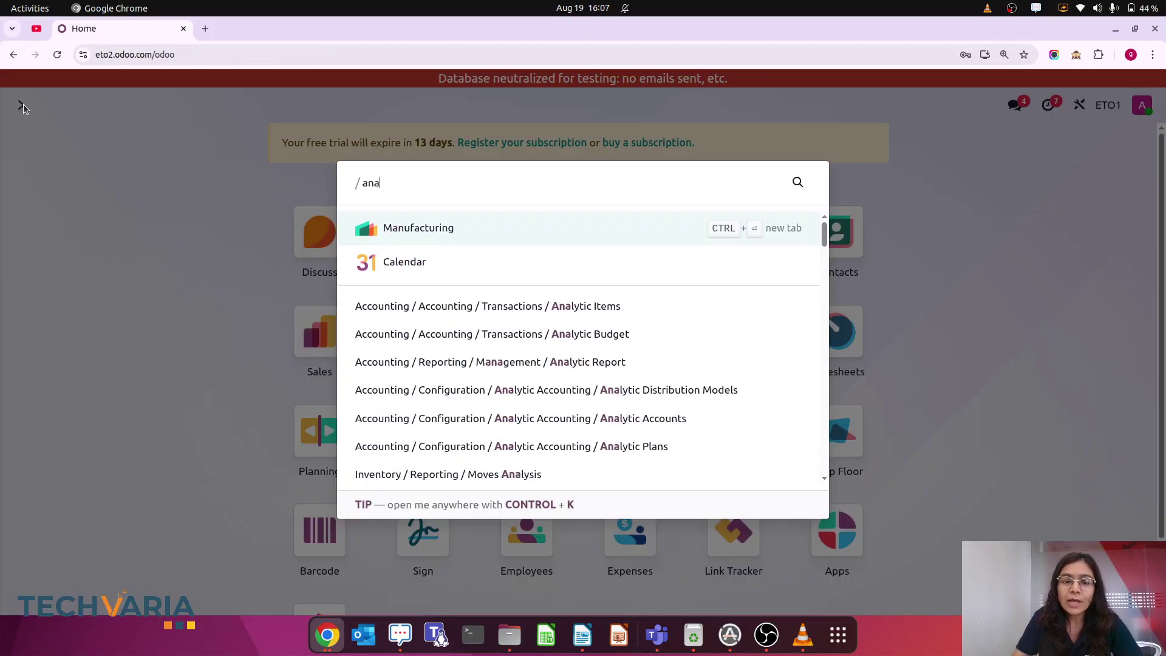
pyautogui.click(596, 334)
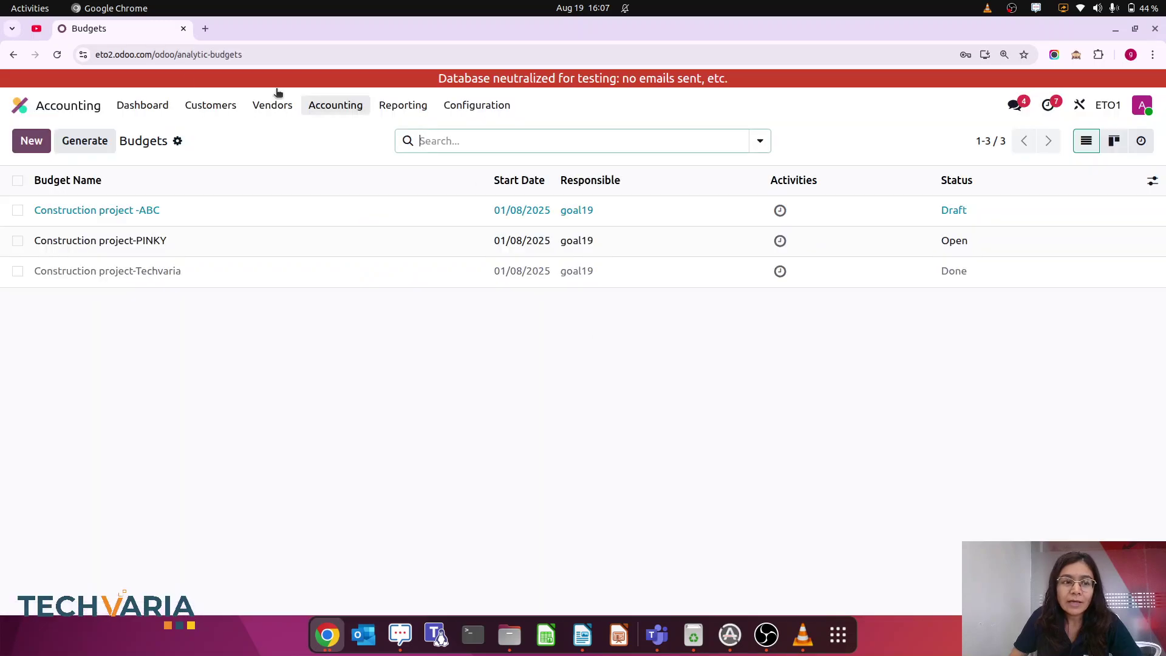
pyautogui.click(32, 145)
pyautogui.write('C')
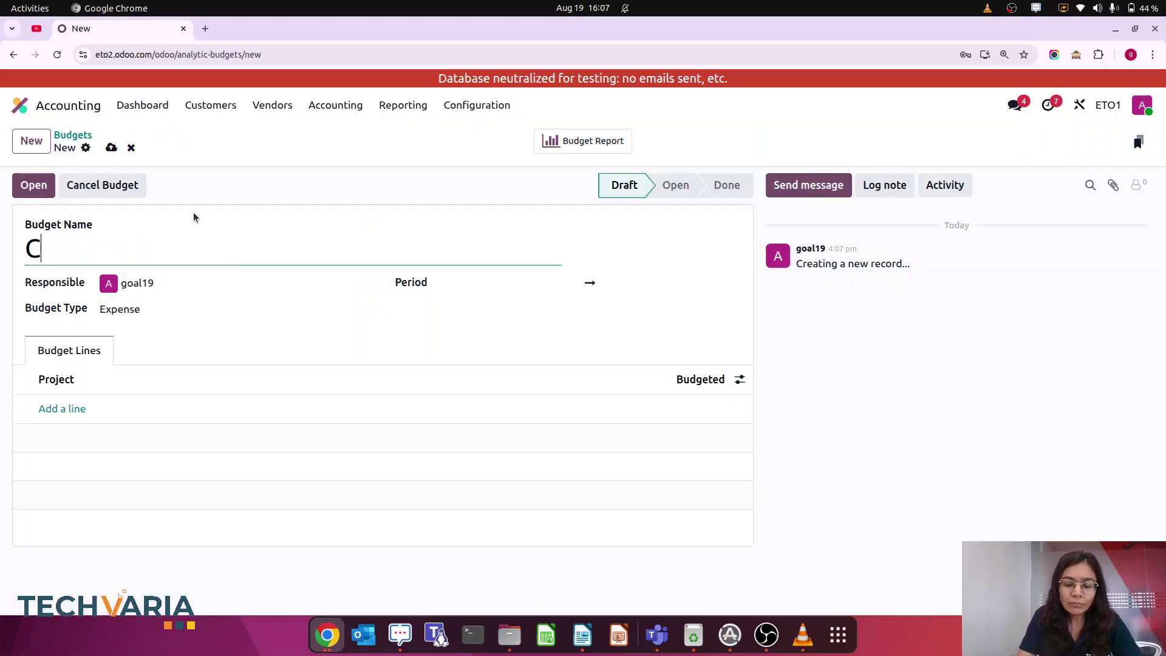
pyautogui.write('onstructio')
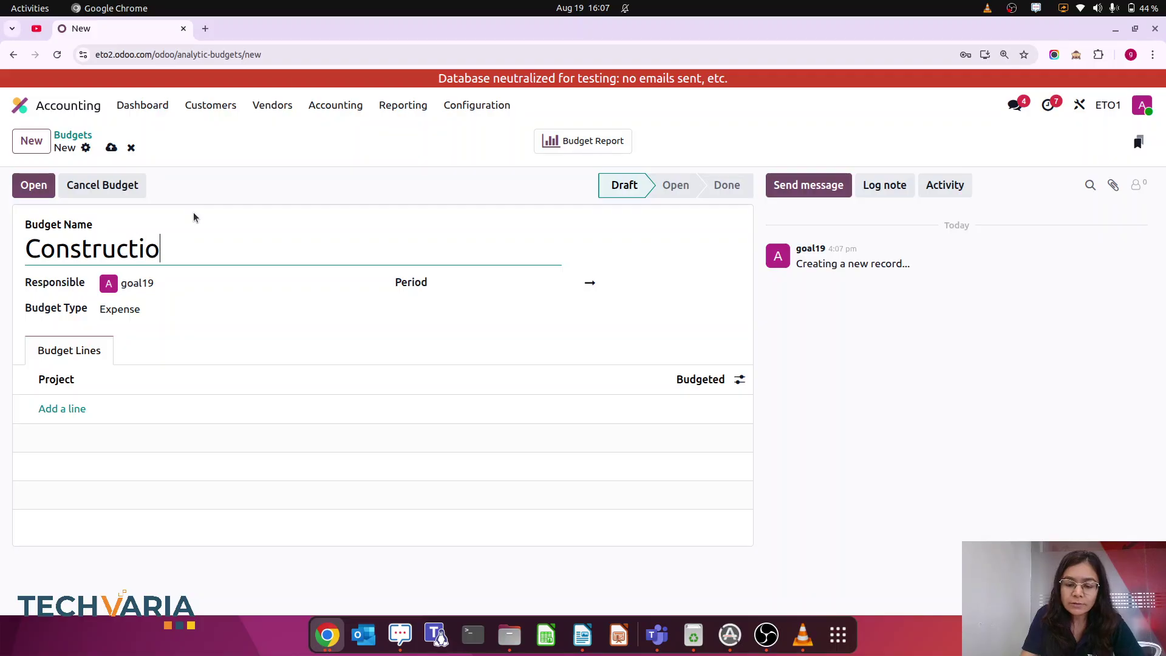
pyautogui.write('n proje')
pyautogui.press('BackSpace')
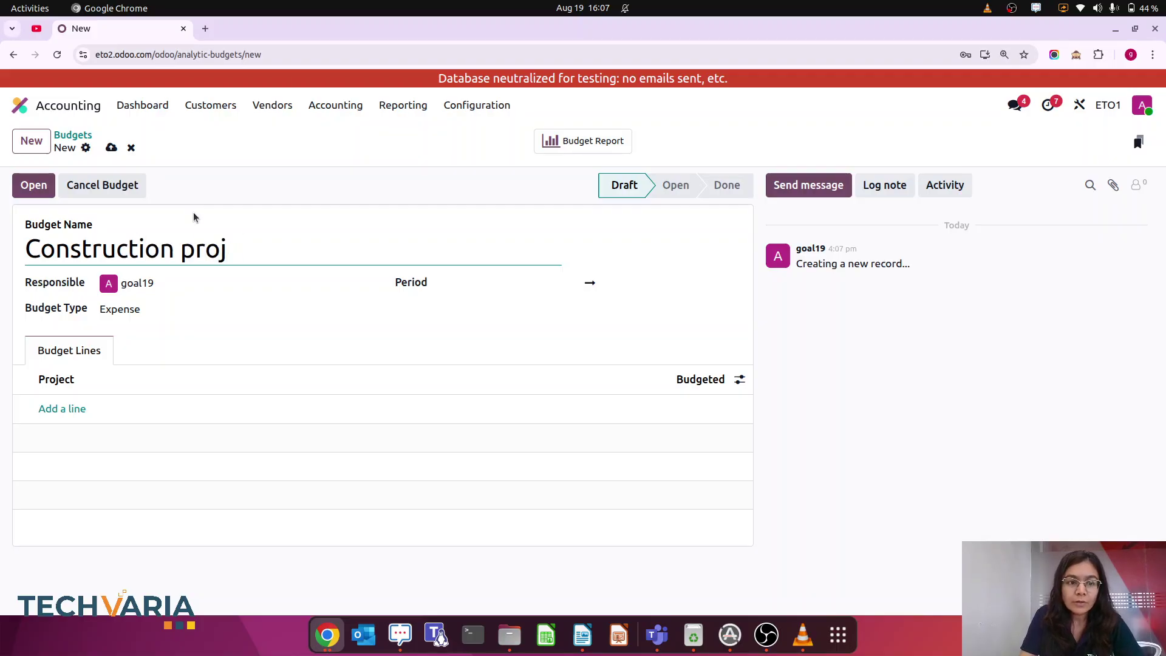
pyautogui.write('ect-')
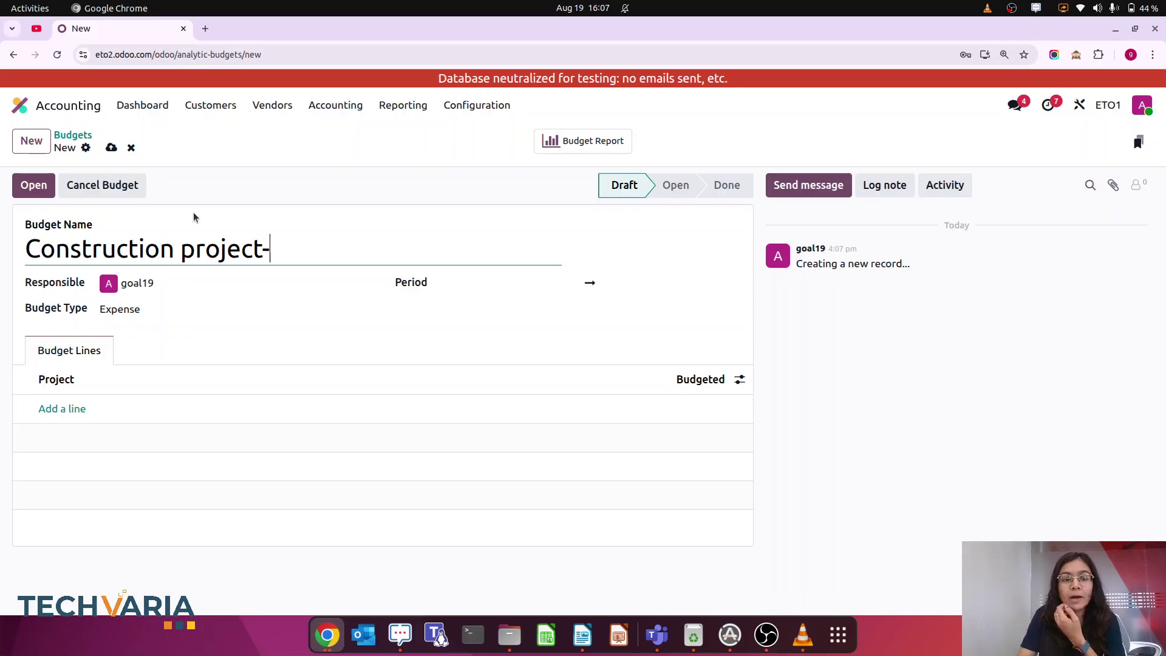
pyautogui.write('Jess')
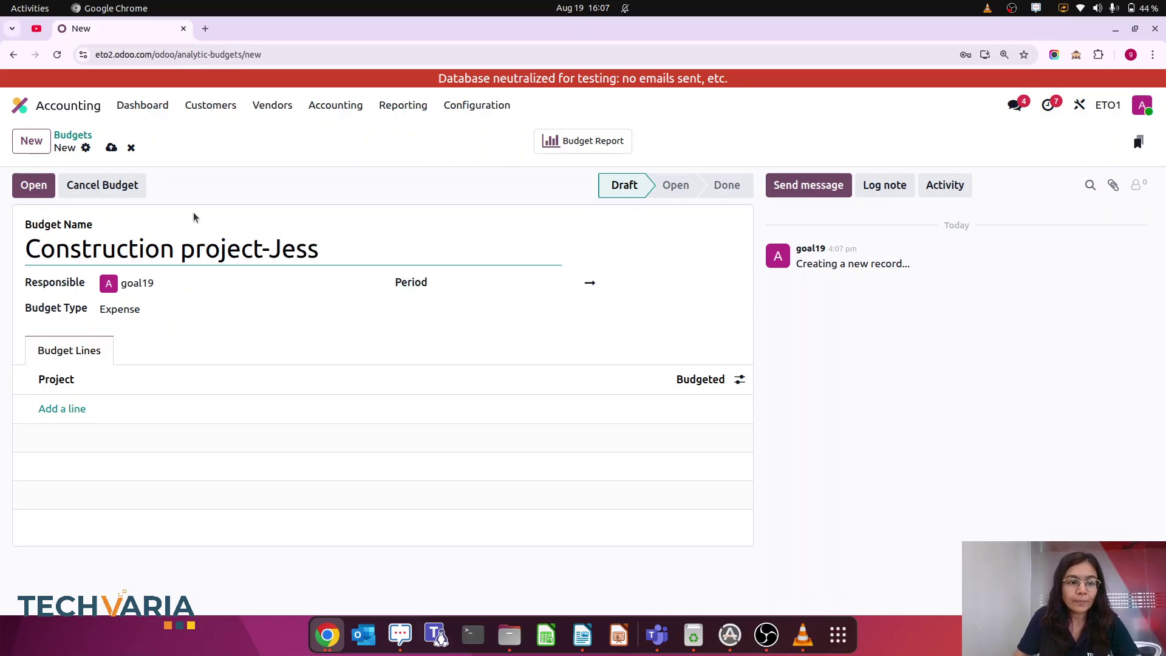
# Set the budget period to 01/08/2025–30/09/2025 and save the budget
pyautogui.click(522, 286)
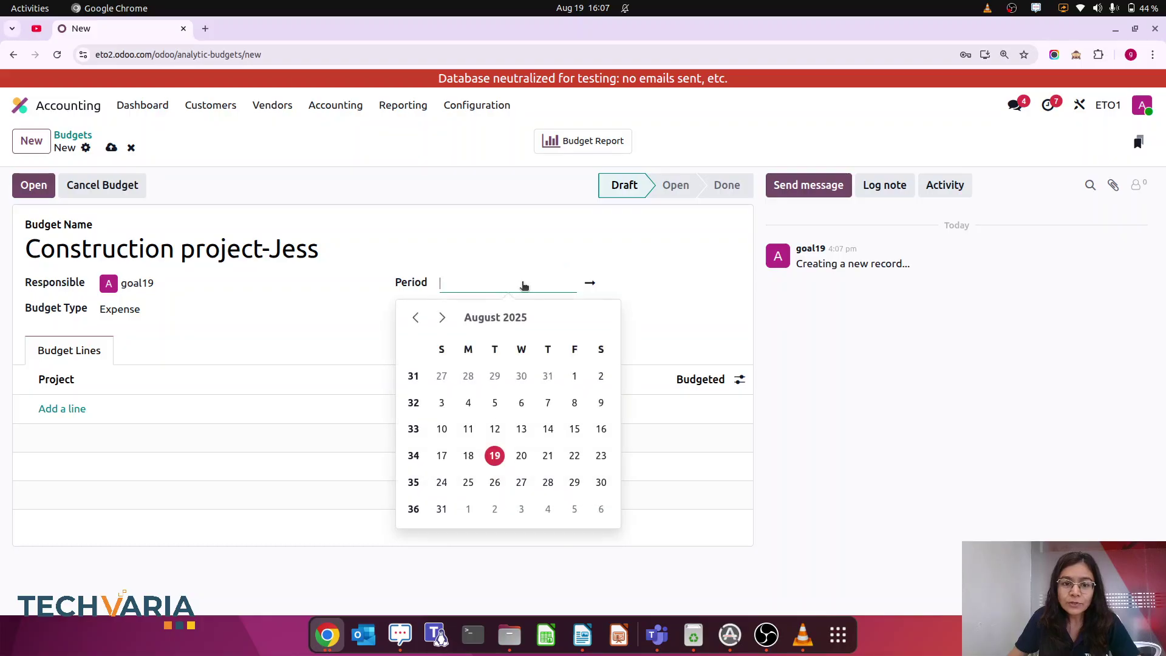
pyautogui.click(572, 378)
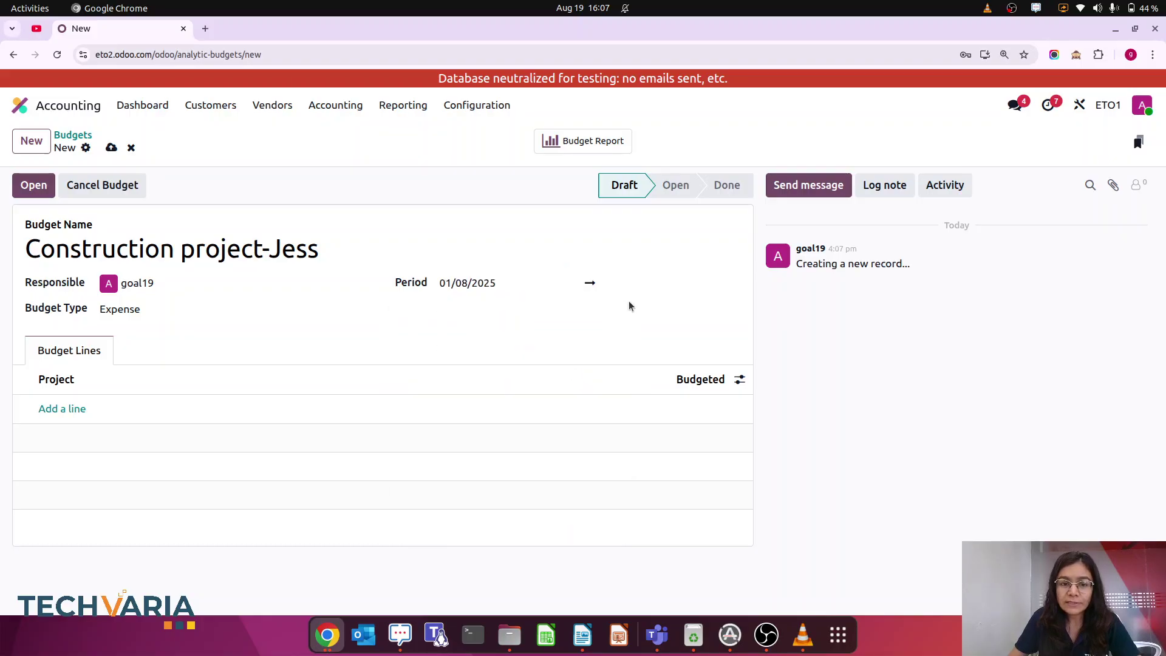
pyautogui.click(642, 284)
pyautogui.click(606, 318)
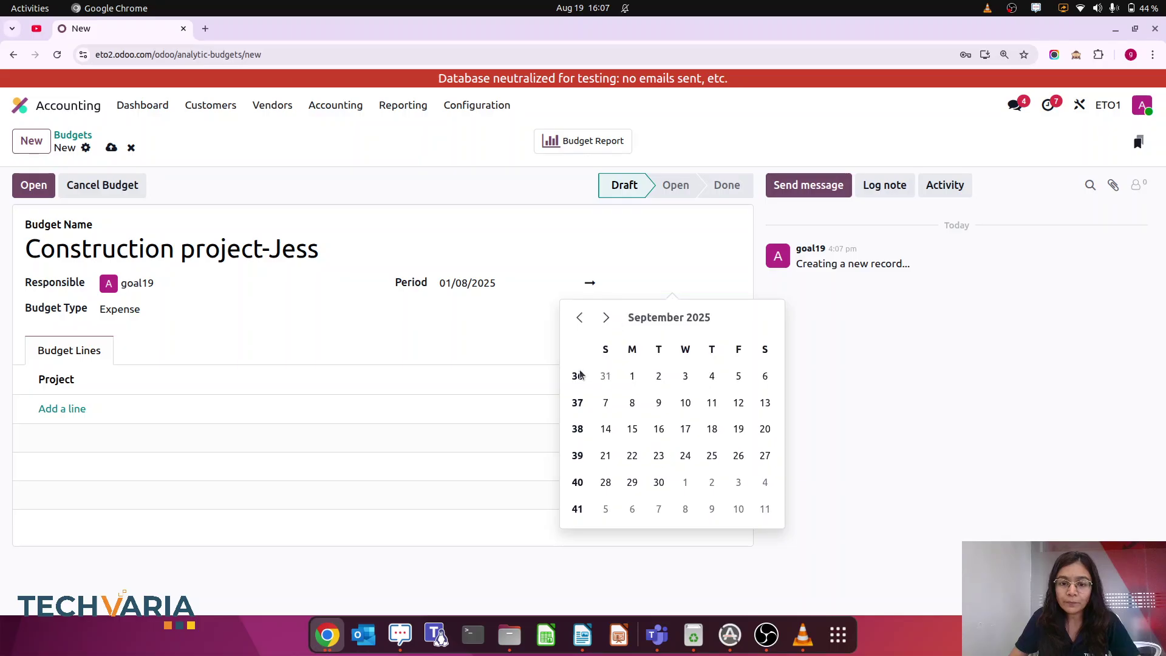
pyautogui.click(659, 484)
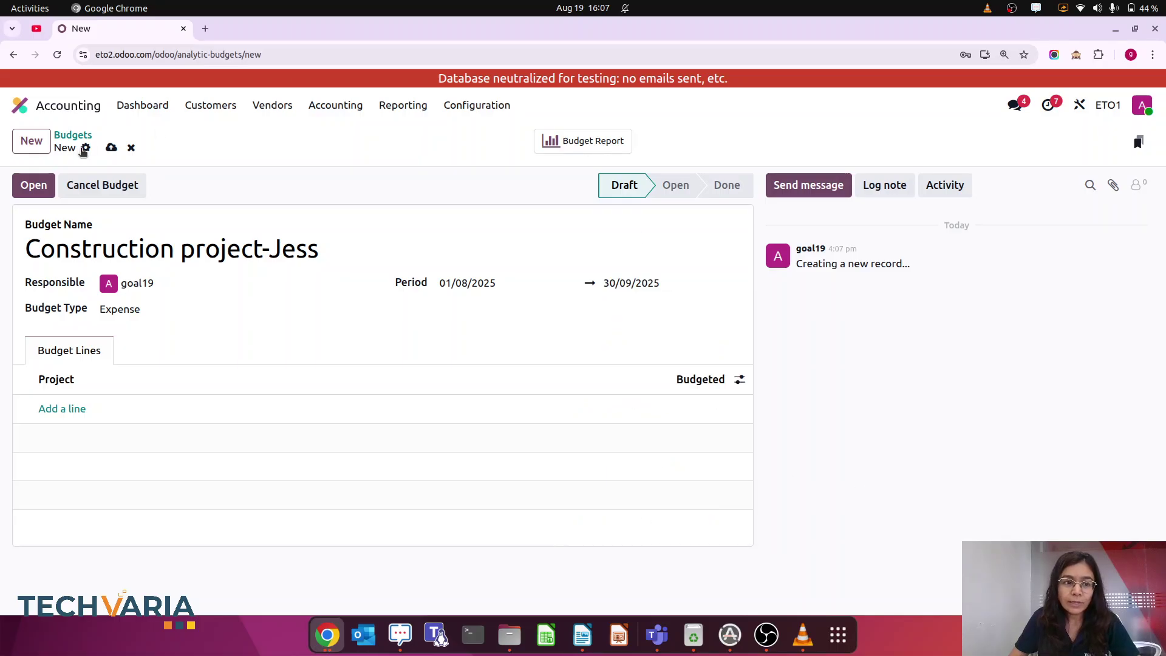
pyautogui.click(111, 148)
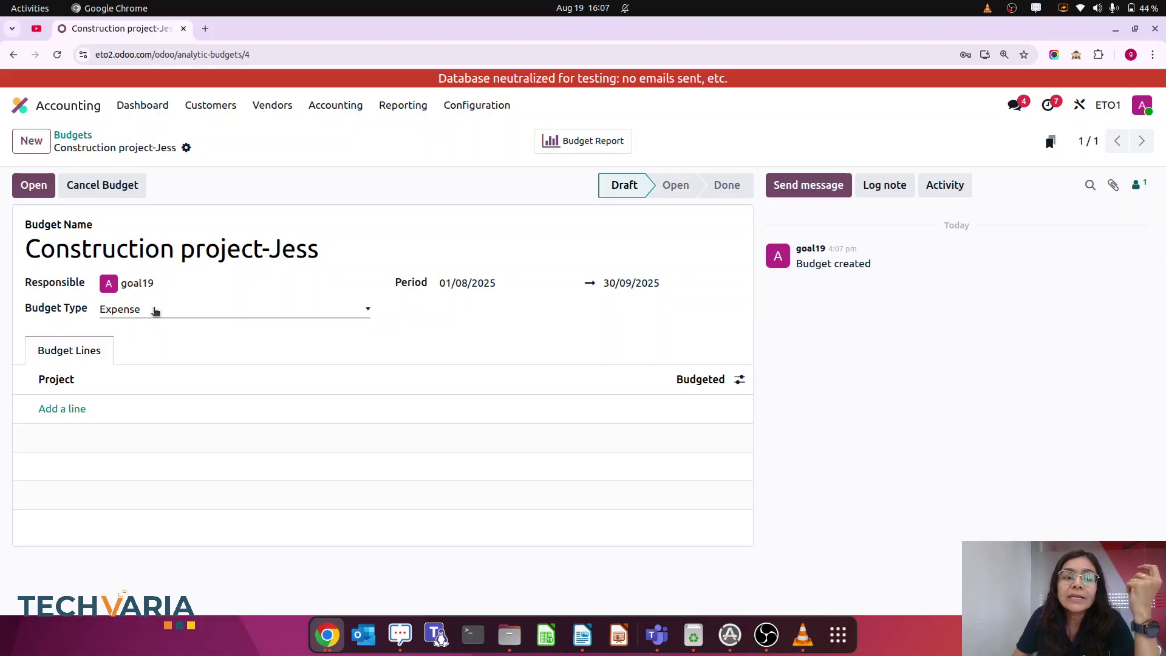
pyautogui.click(155, 311)
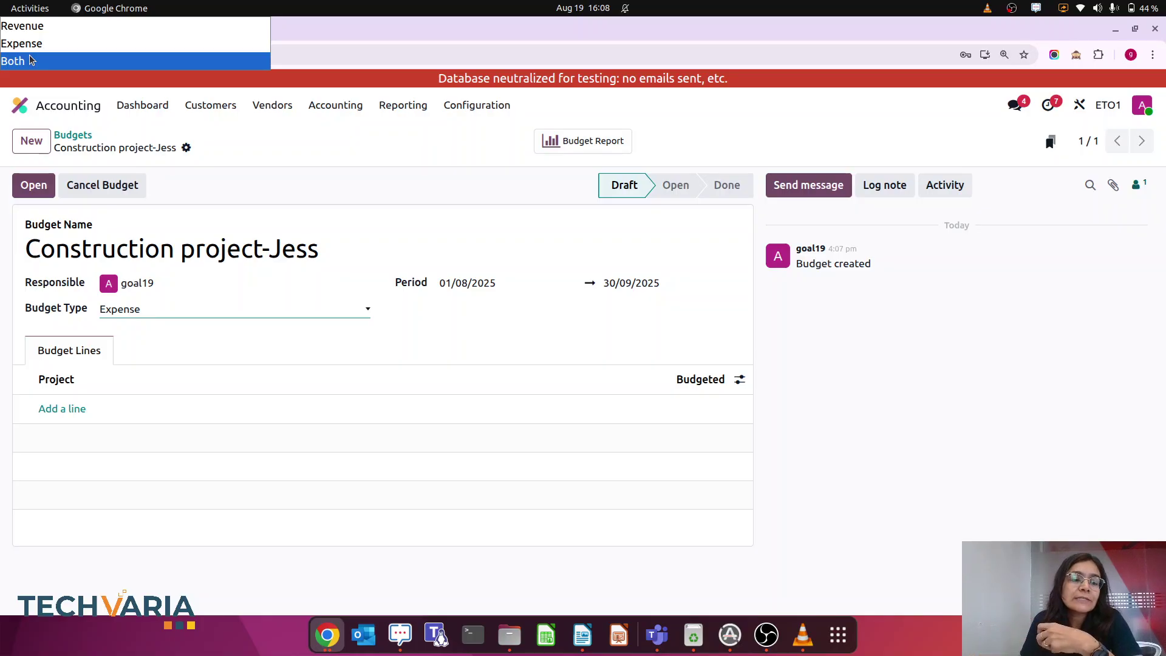
# Add a $40,000 budget line for the Jess construction project and set the budget to Open
pyautogui.click(909, 441)
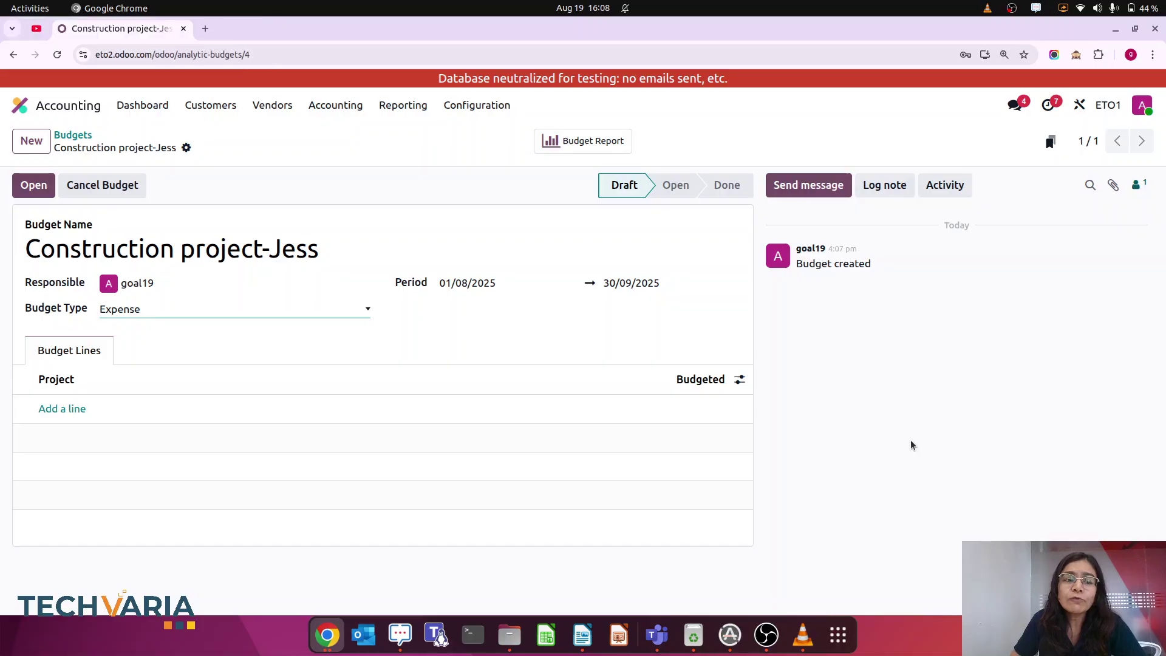
pyautogui.click(55, 414)
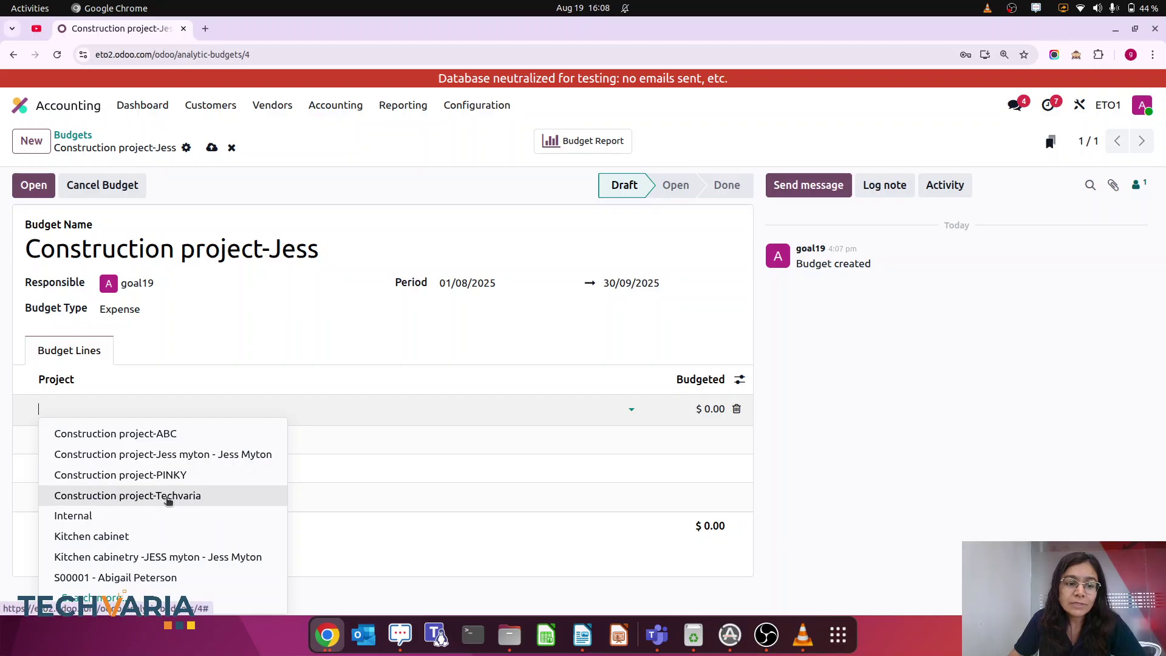
pyautogui.click(160, 455)
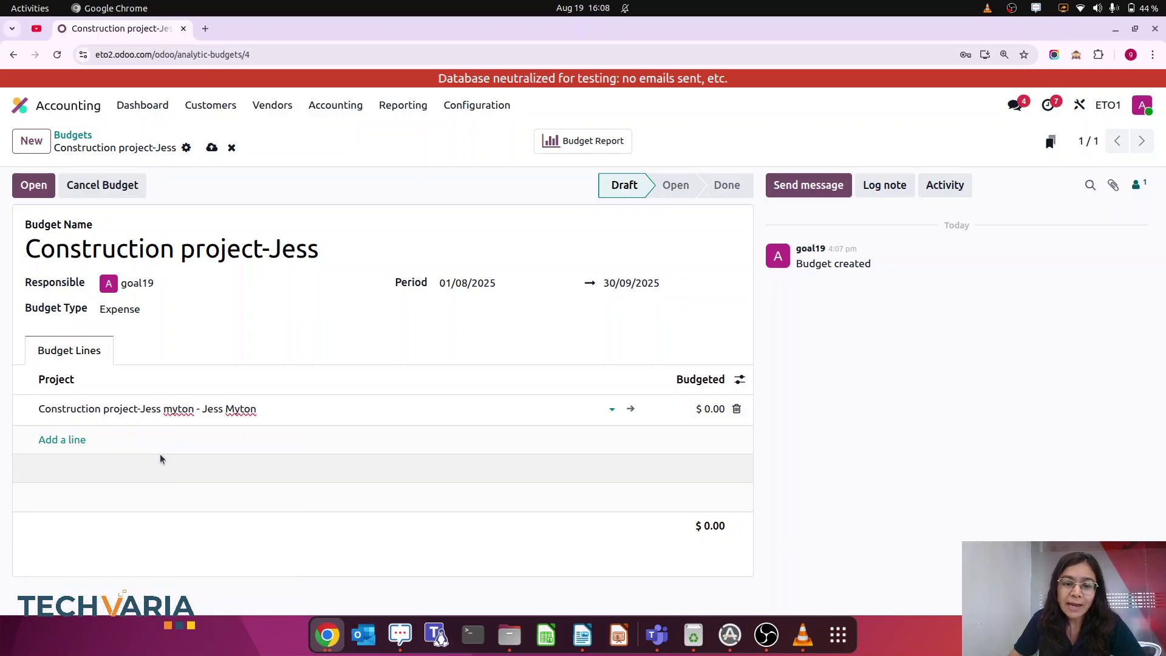
pyautogui.click(712, 410)
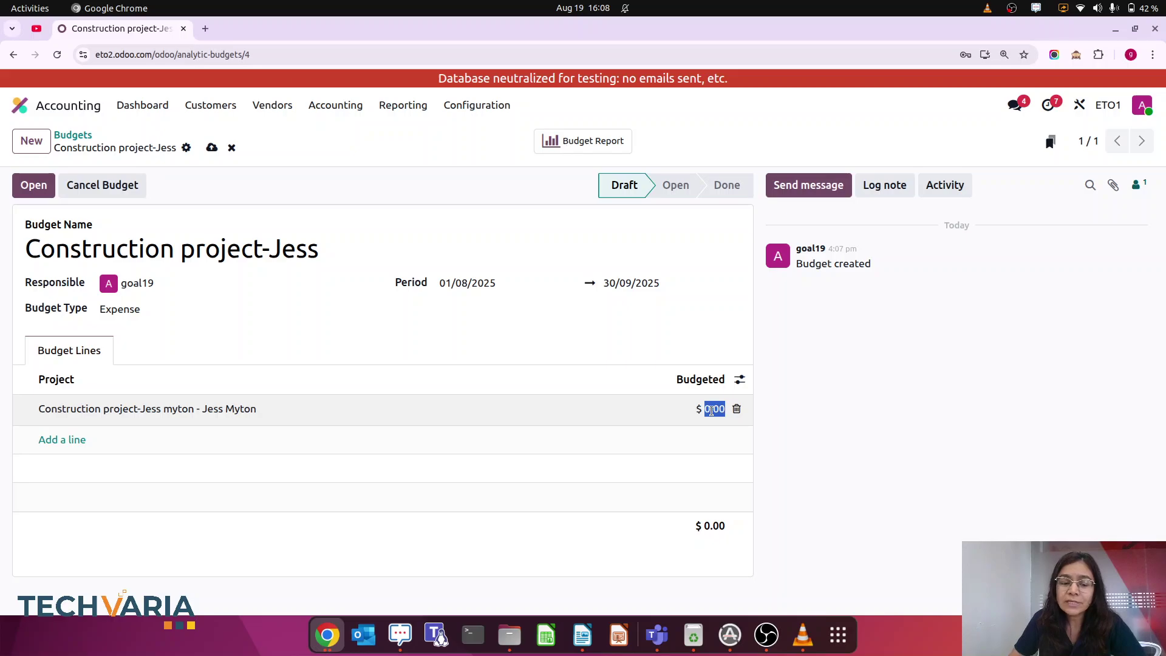
pyautogui.write('40,')
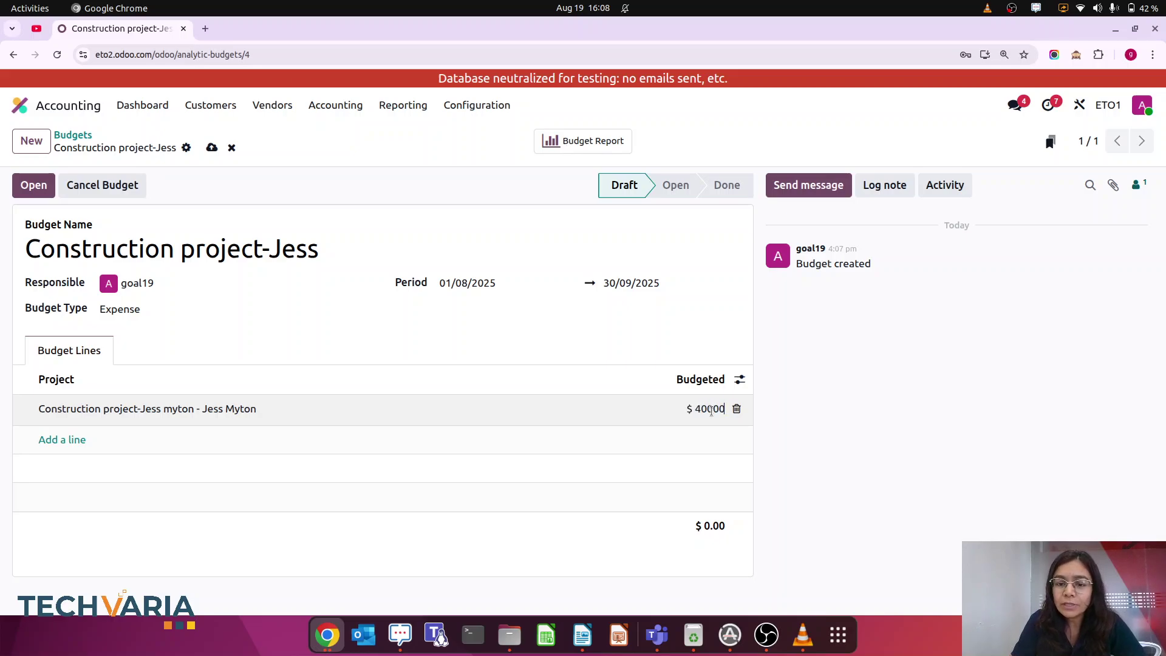
pyautogui.write('000')
pyautogui.click(891, 450)
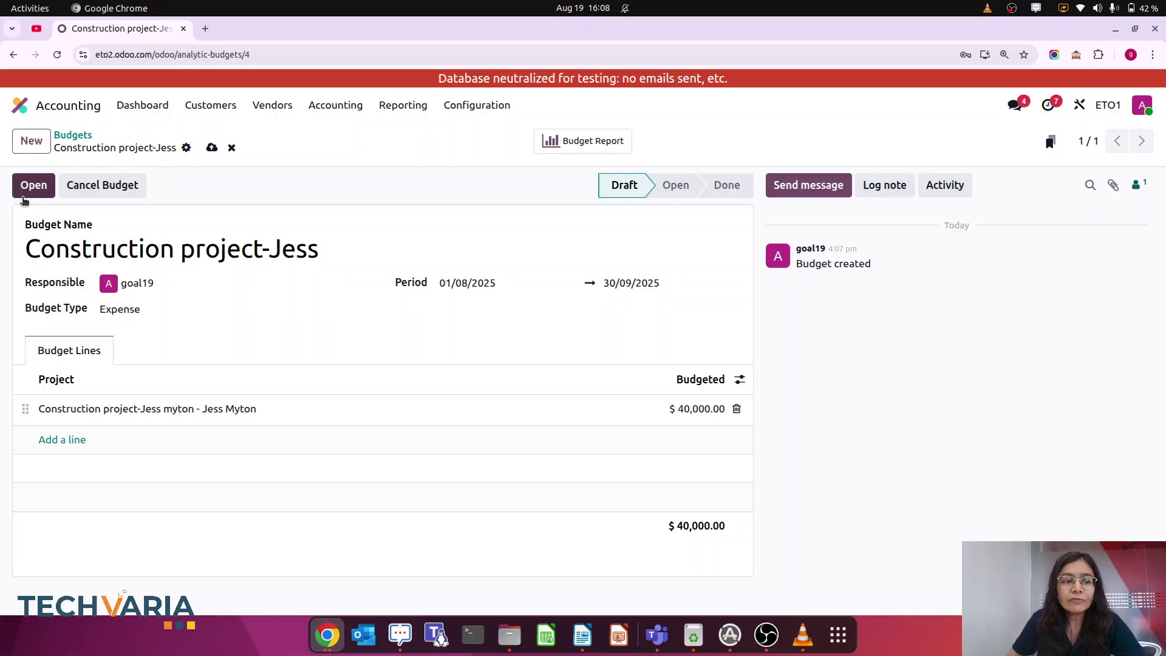
pyautogui.click(31, 193)
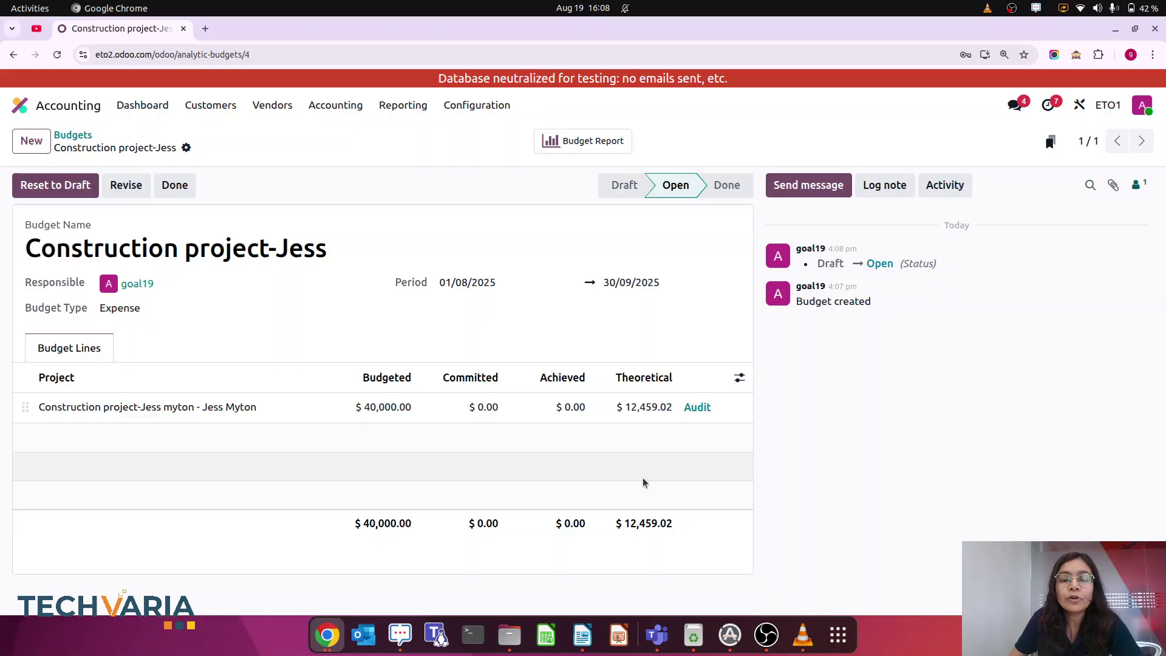
pyautogui.click(20, 106)
# Start a new vendor bill from Wood Corner with a 'cement' line
pyautogui.write('bill')
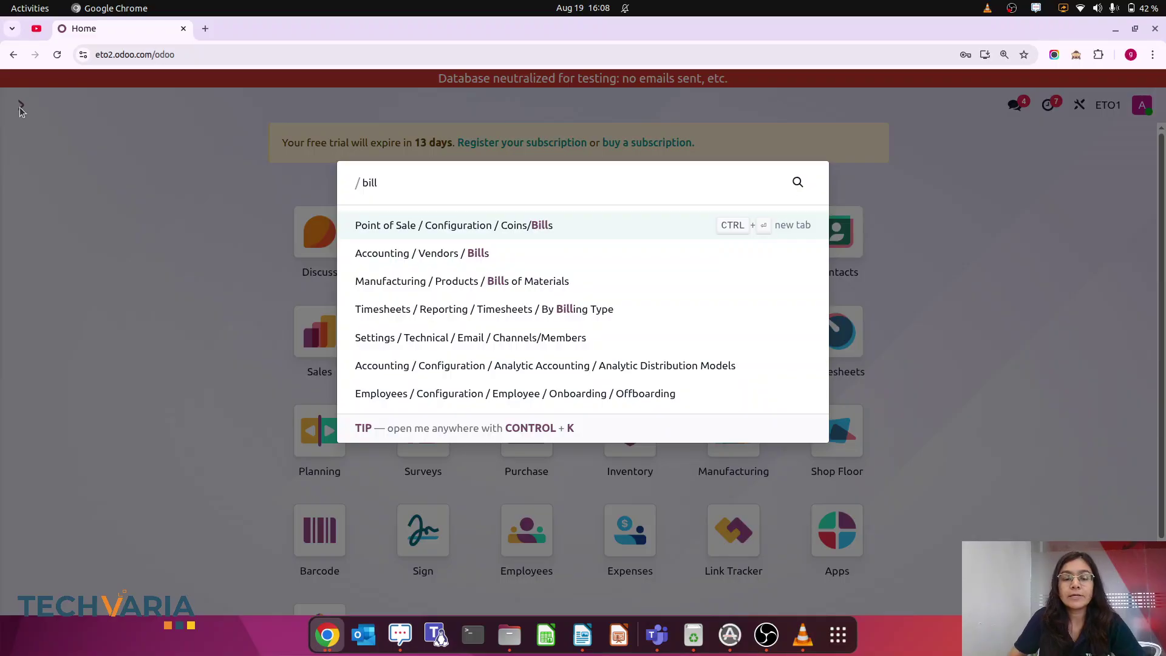
pyautogui.press('Down')
pyautogui.press('Return')
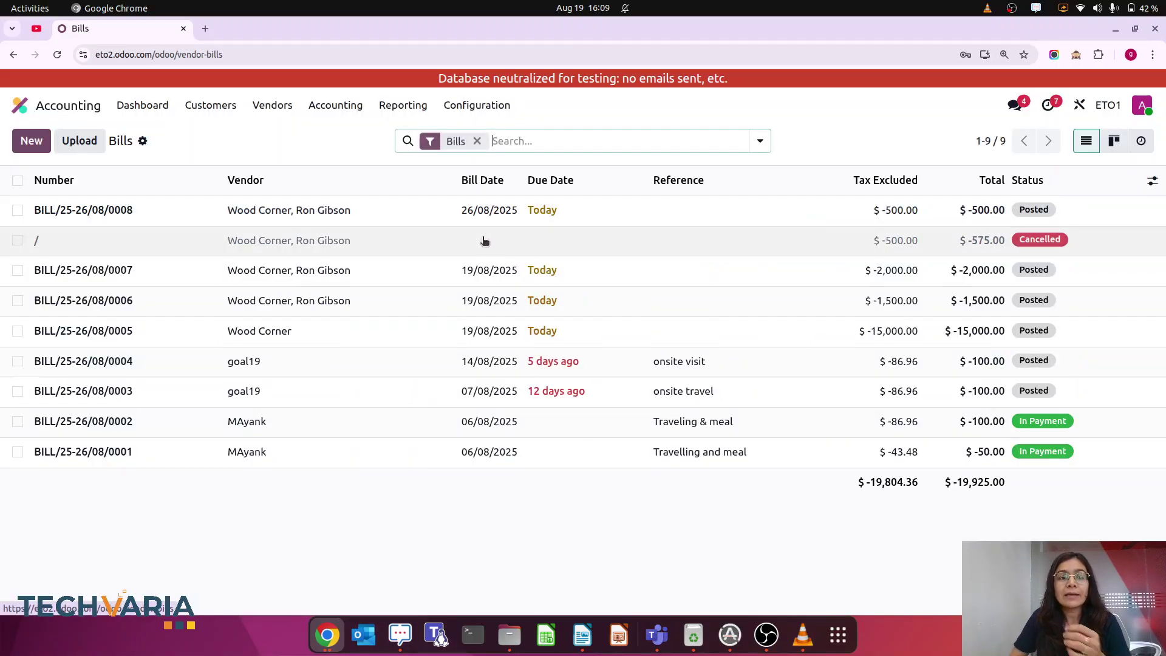
pyautogui.click(32, 141)
pyautogui.click(159, 288)
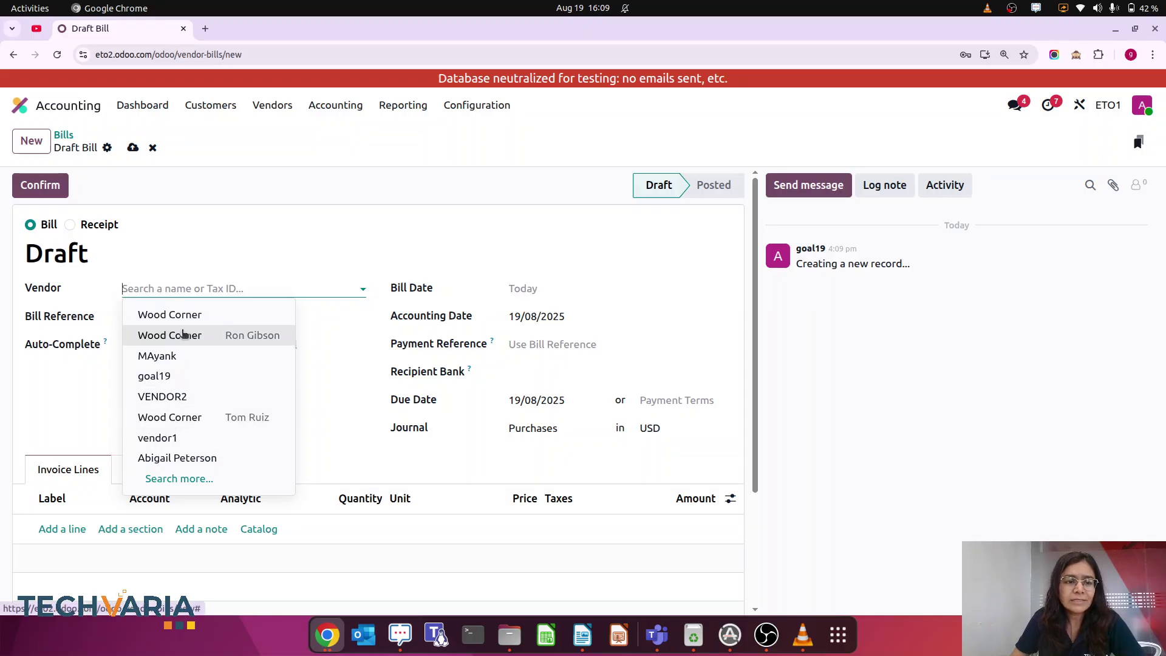
pyautogui.click(188, 315)
pyautogui.click(63, 529)
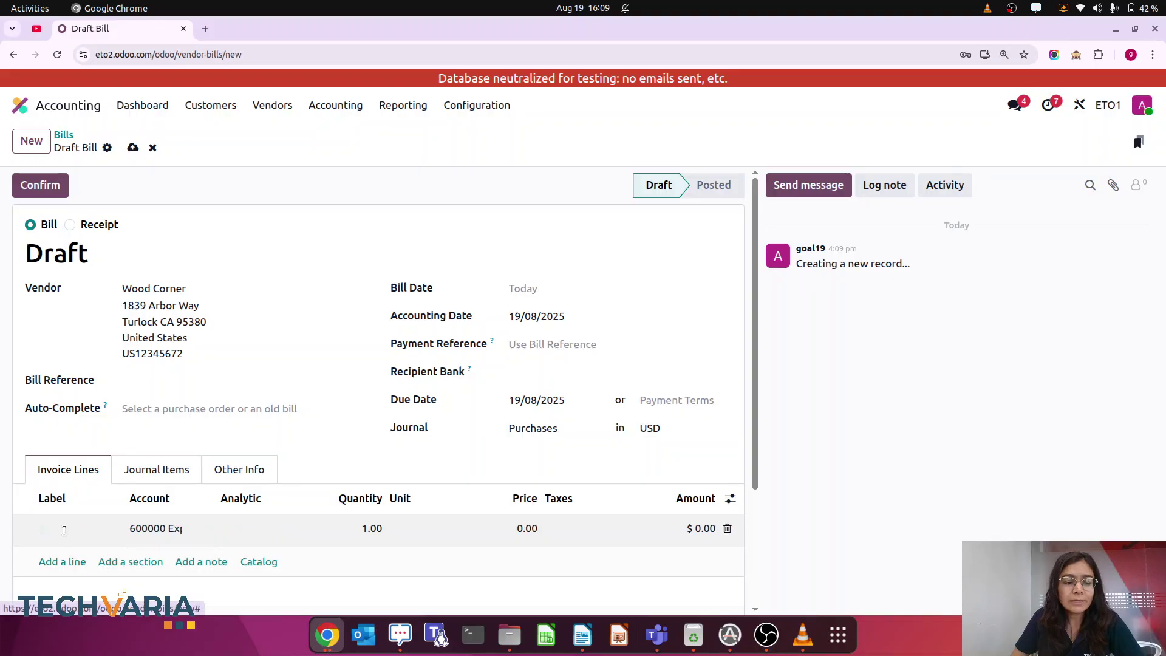
pyautogui.scroll(-2, 73, 531)
pyautogui.scroll(-1, 74, 532)
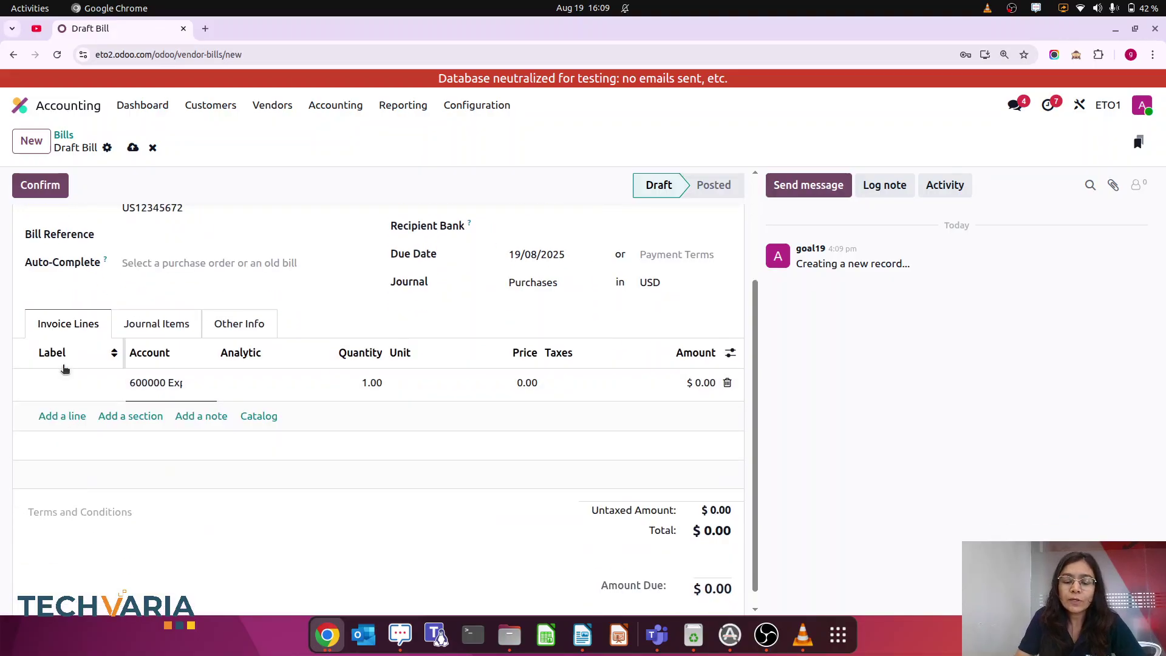
pyautogui.write('cement')
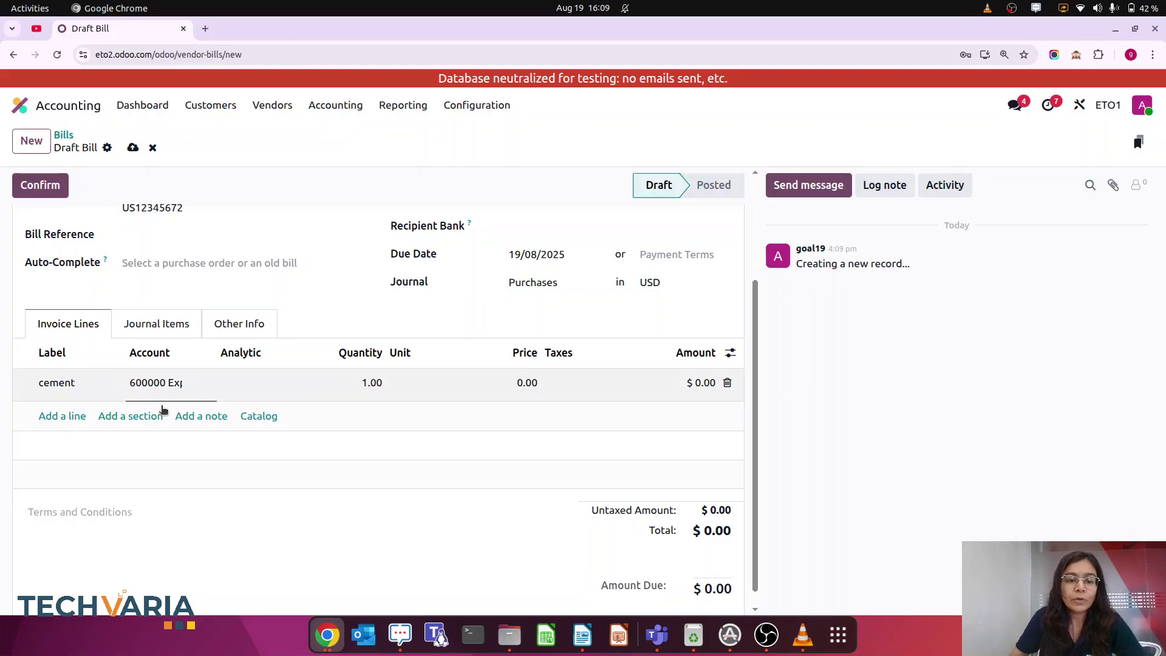
# Charge the cement line fully to the Jess construction project at a price of 2,000
pyautogui.click(258, 383)
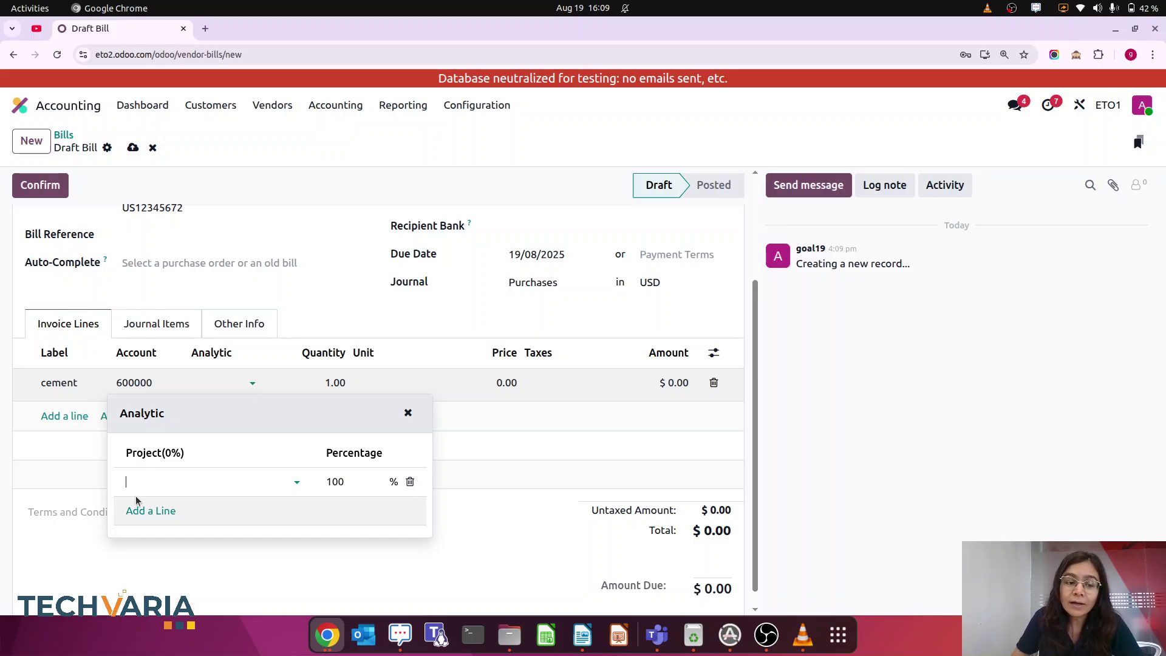
pyautogui.click(149, 483)
pyautogui.click(318, 313)
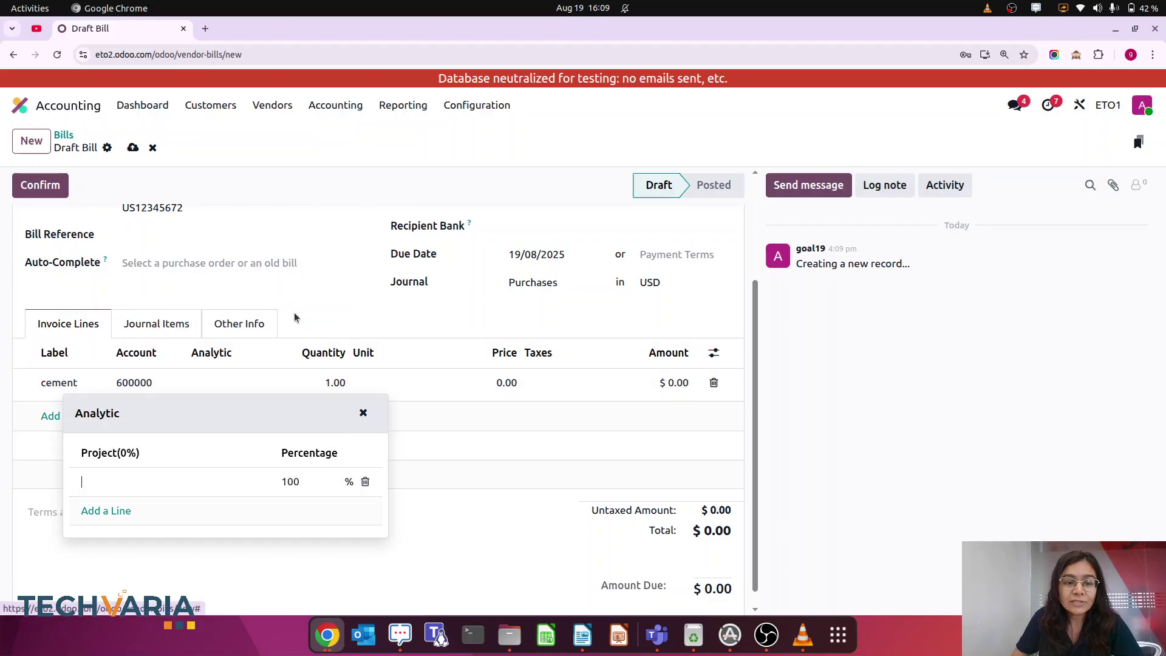
pyautogui.click(492, 383)
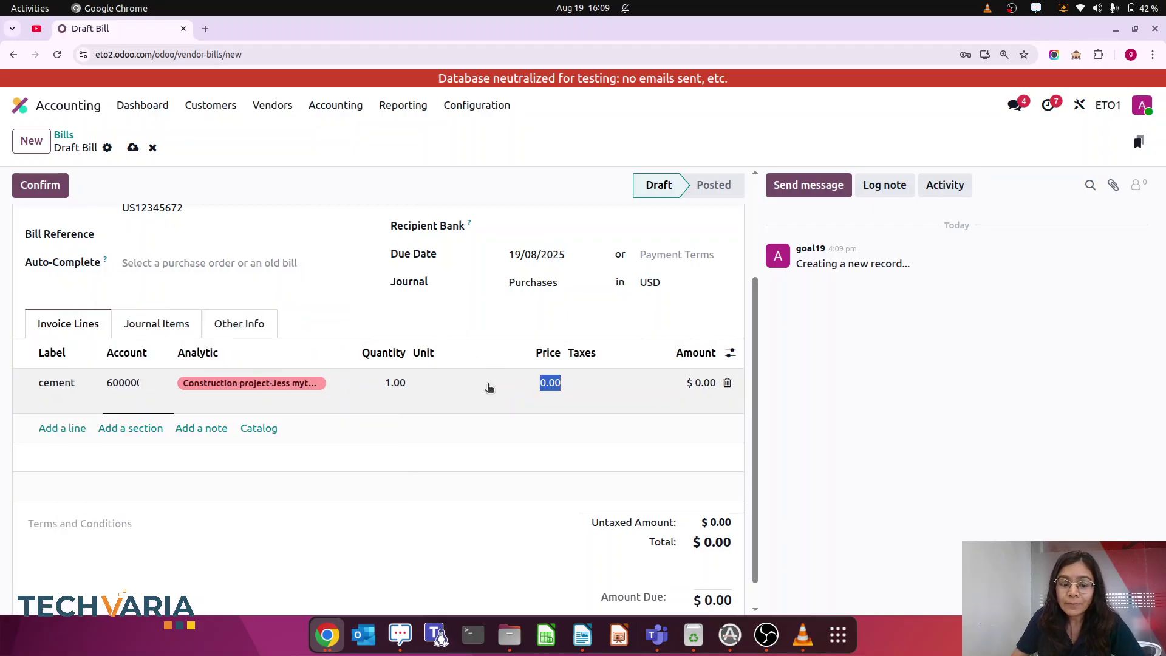
pyautogui.write('2,')
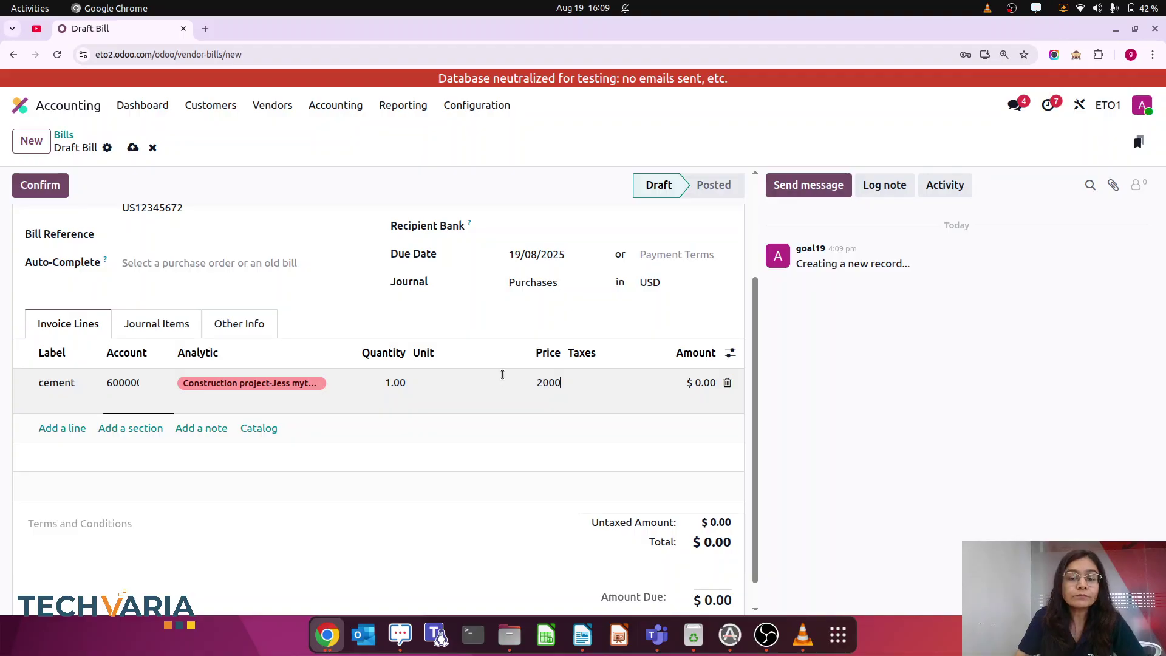
pyautogui.write('000')
pyautogui.click(912, 405)
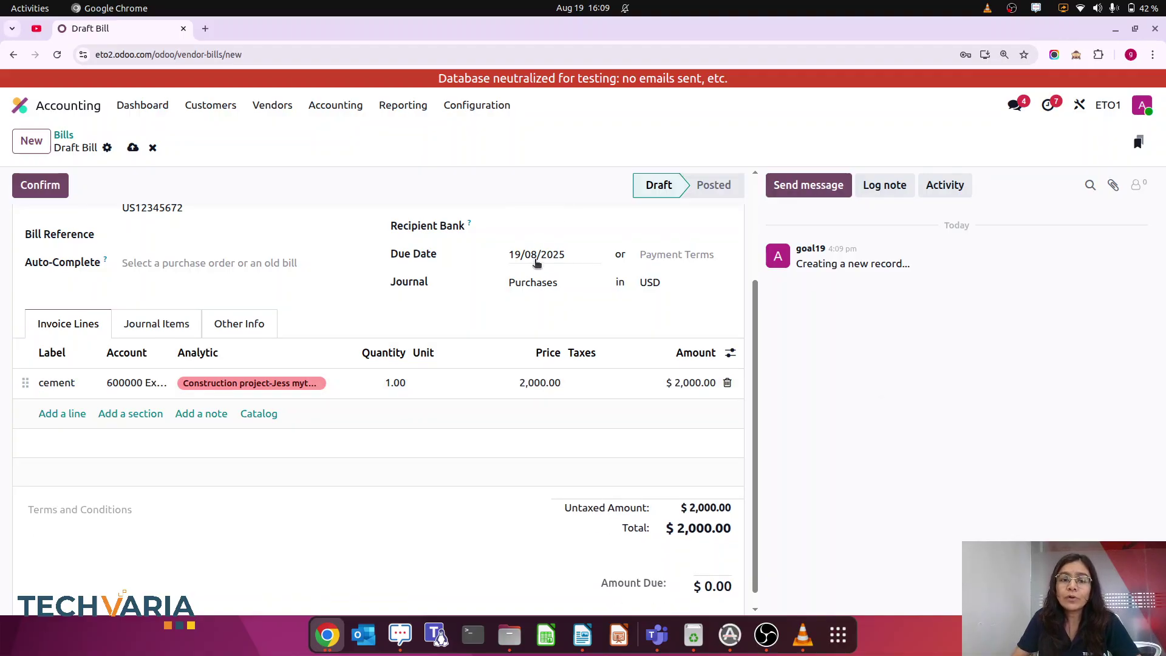
# Date the bill 19 August 2025 and post it
pyautogui.scroll(3, 536, 263)
pyautogui.click(552, 292)
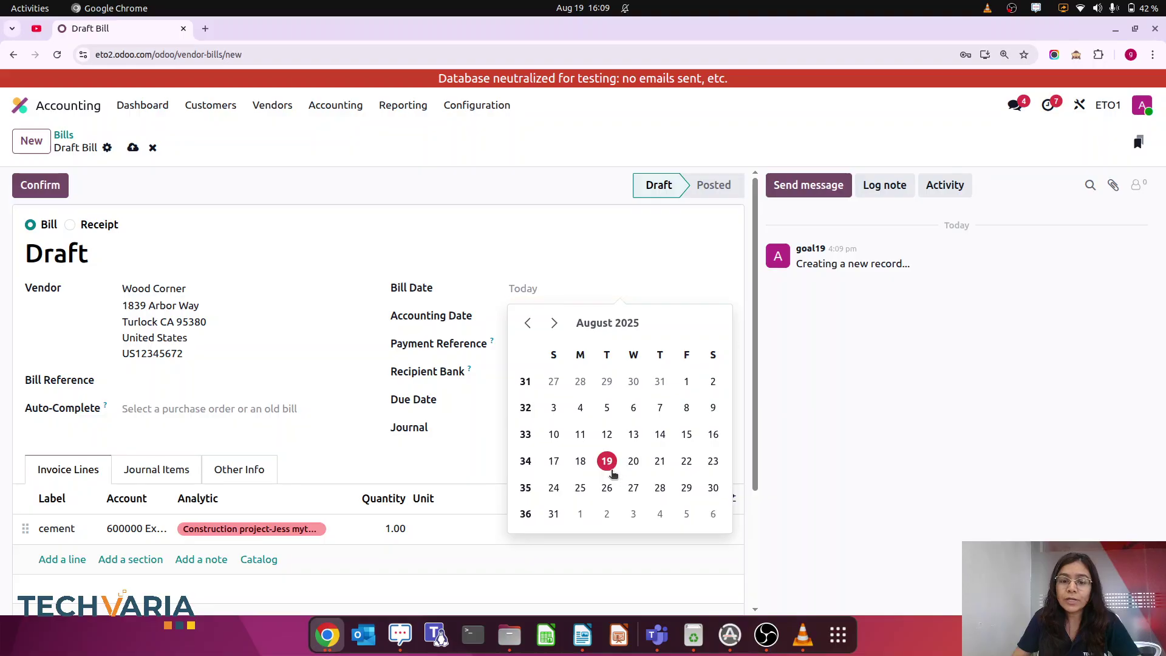
pyautogui.click(608, 462)
pyautogui.click(47, 193)
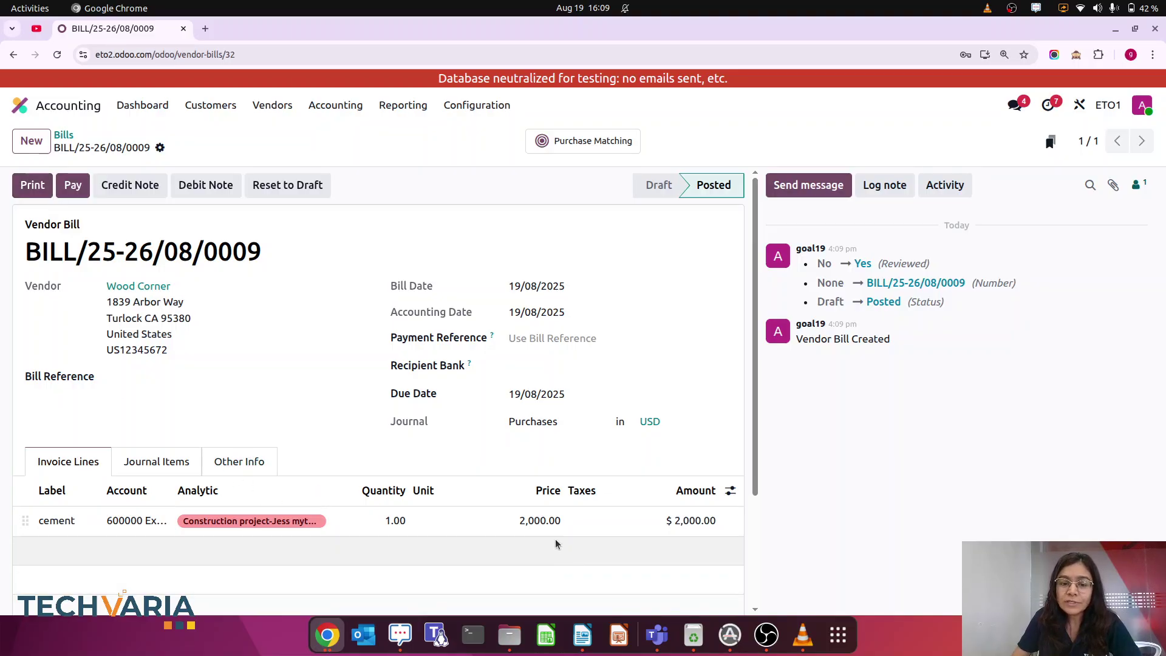
pyautogui.click(19, 106)
# Open the Construction project-Jess budget, showing $2,000 committed and $2,000 achieved
pyautogui.write('b')
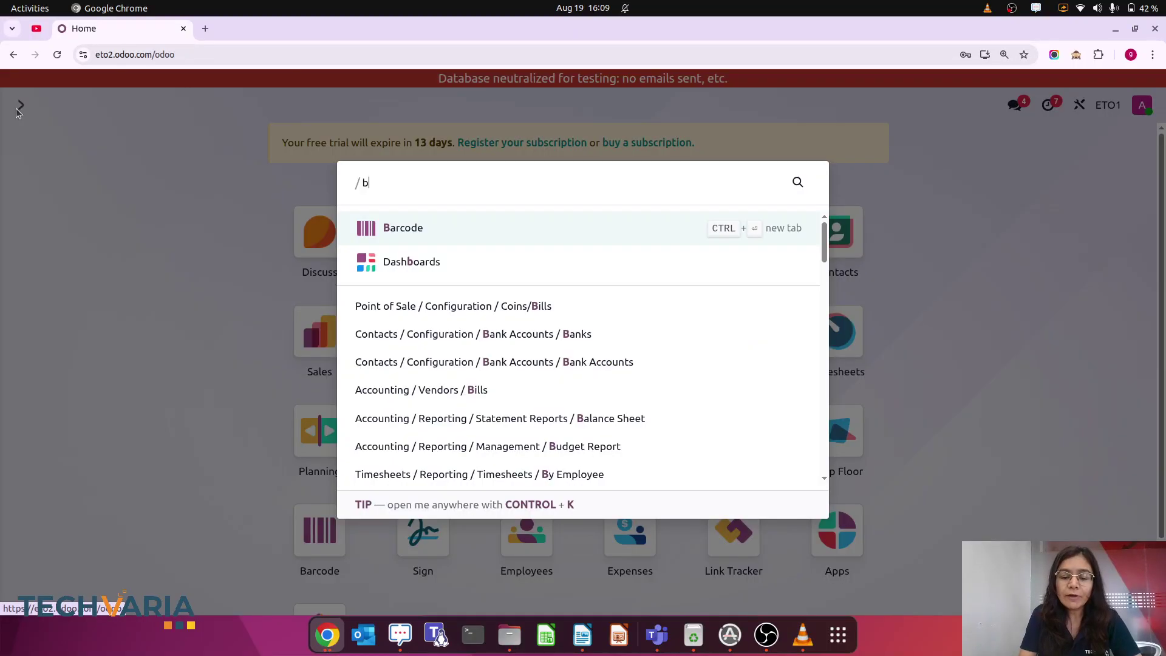
pyautogui.write('ud')
pyautogui.click(607, 256)
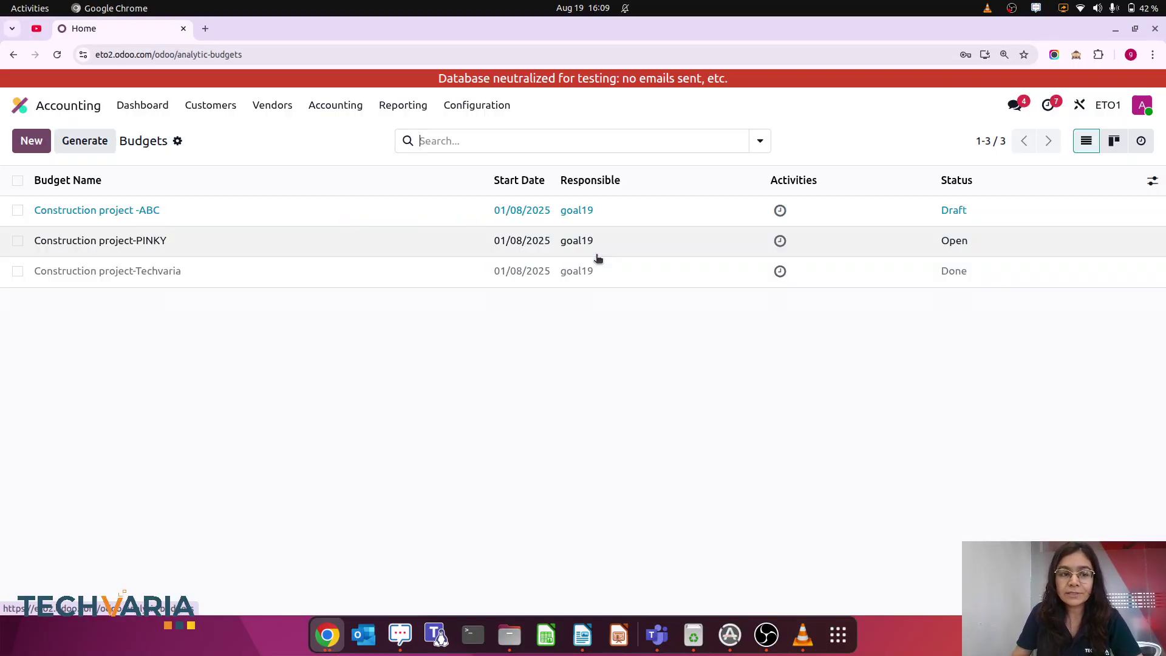
pyautogui.click(211, 304)
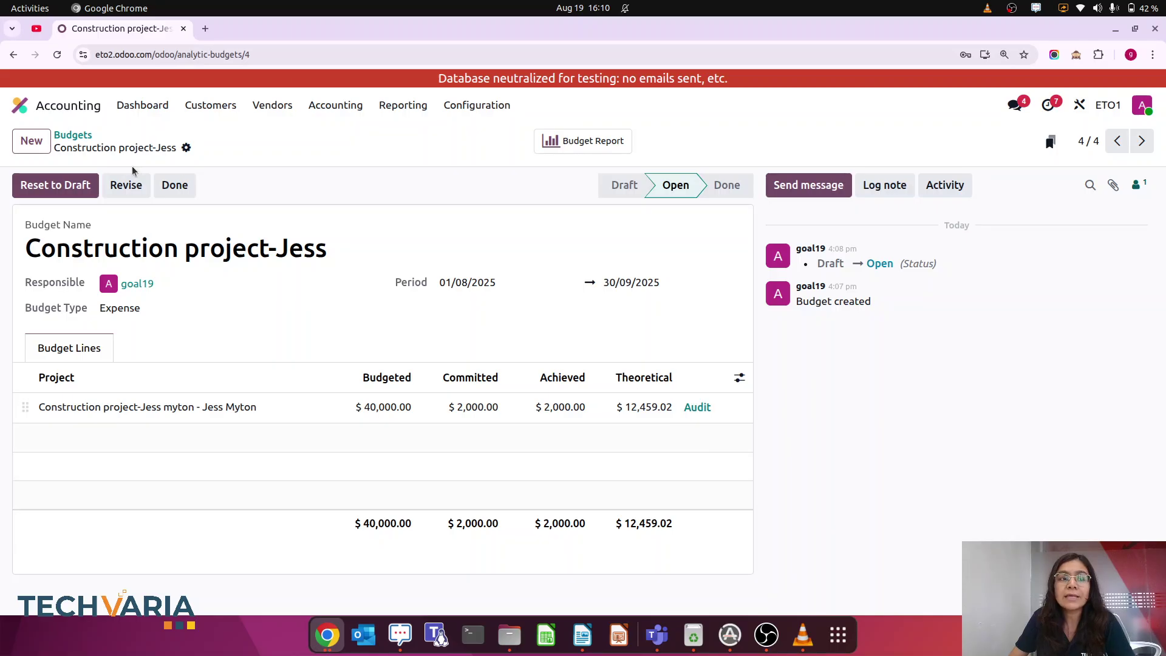
# Start a Wood Corner quotation with an Adhesive (Fevicol SH) line
pyautogui.click(19, 104)
pyautogui.write('pu')
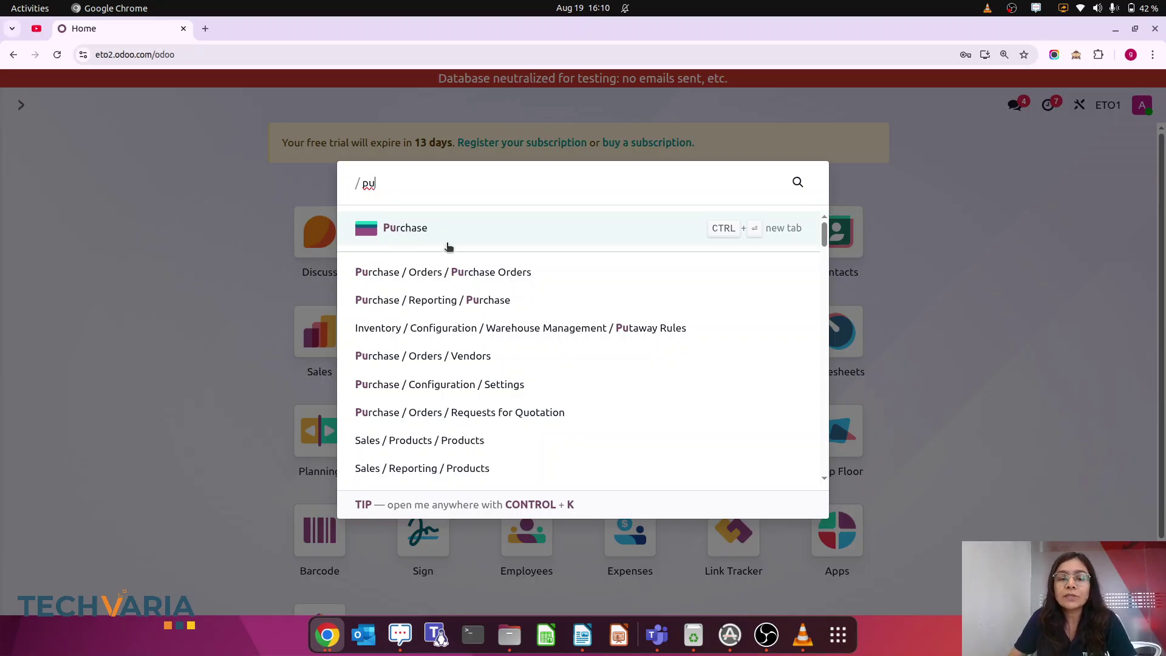
pyautogui.click(476, 273)
pyautogui.click(38, 147)
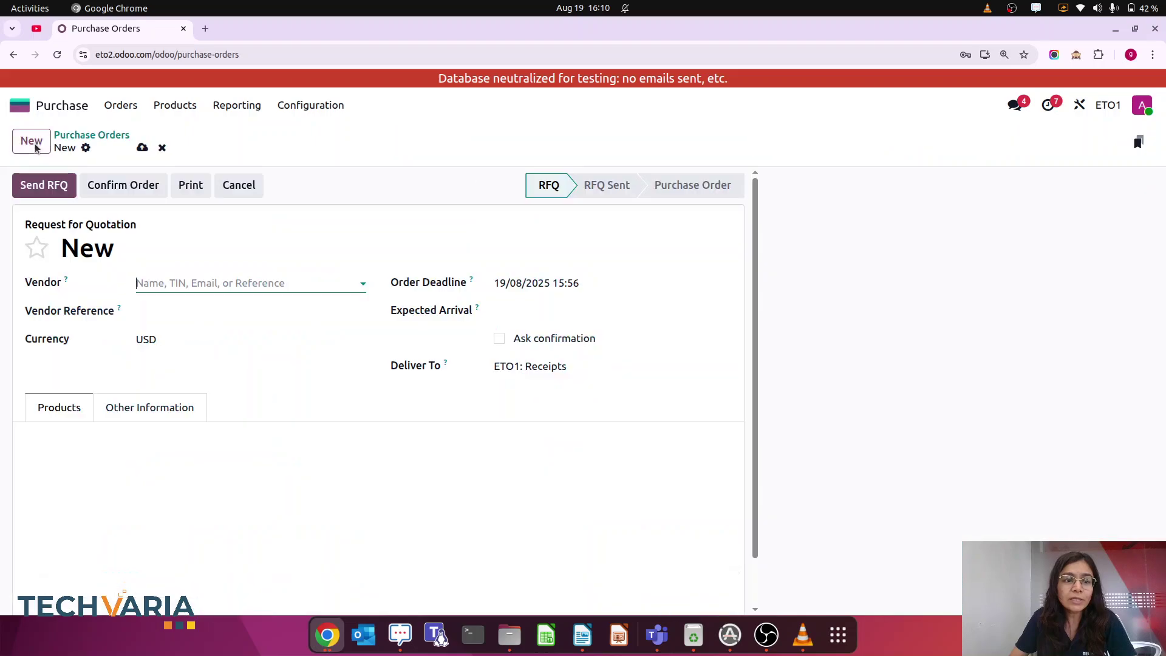
pyautogui.click(192, 281)
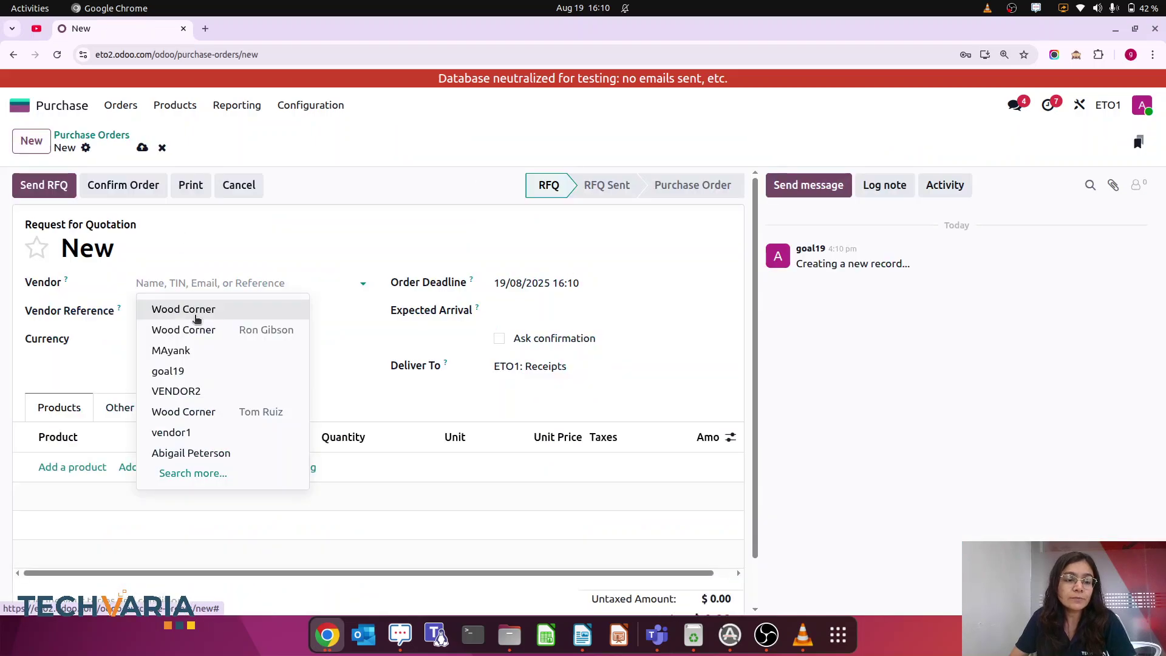
pyautogui.click(196, 311)
pyautogui.click(70, 486)
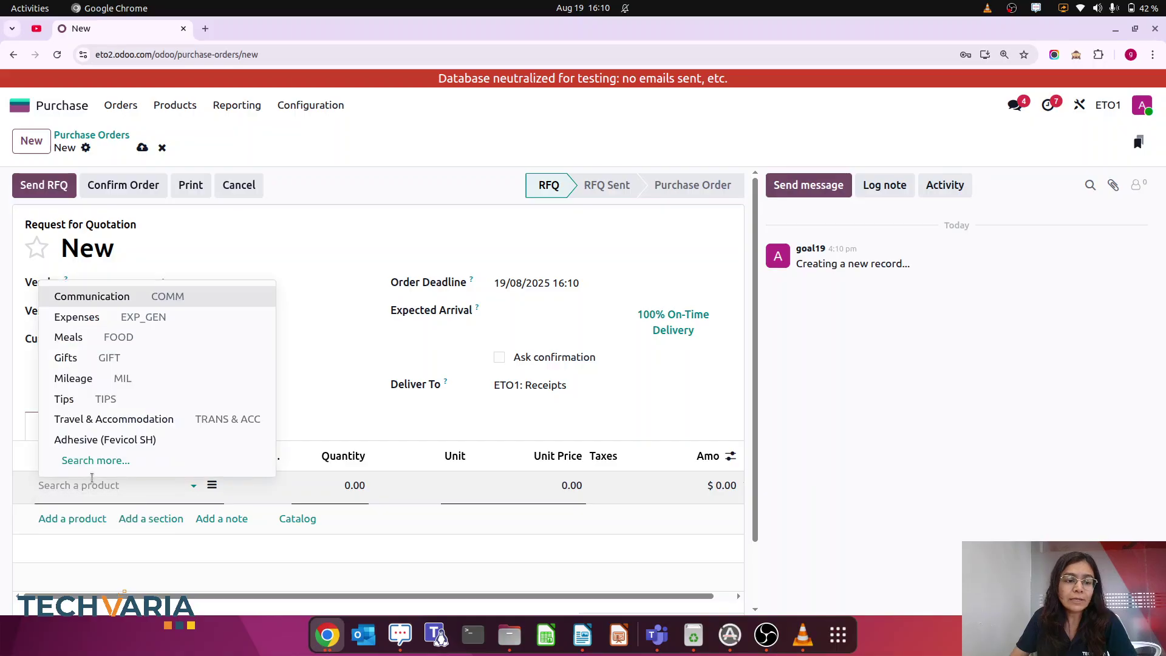
pyautogui.click(91, 438)
# Charge the adhesive line's analytic distribution to the kitchen cabinetry project
pyautogui.click(253, 491)
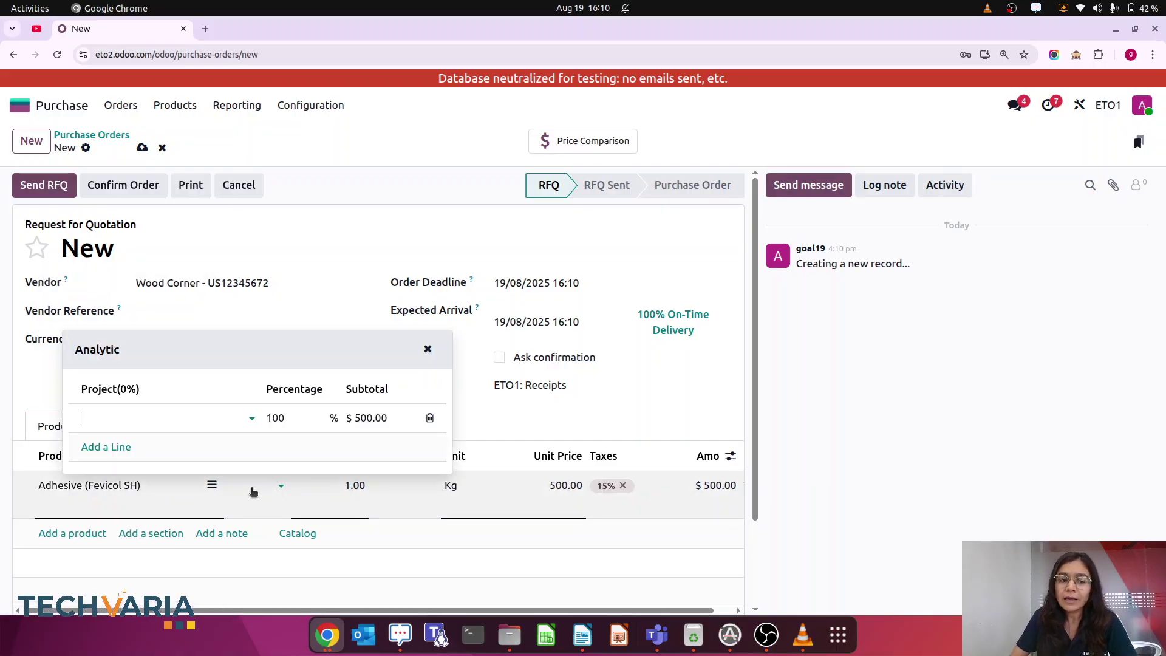
pyautogui.click(101, 415)
pyautogui.click(194, 352)
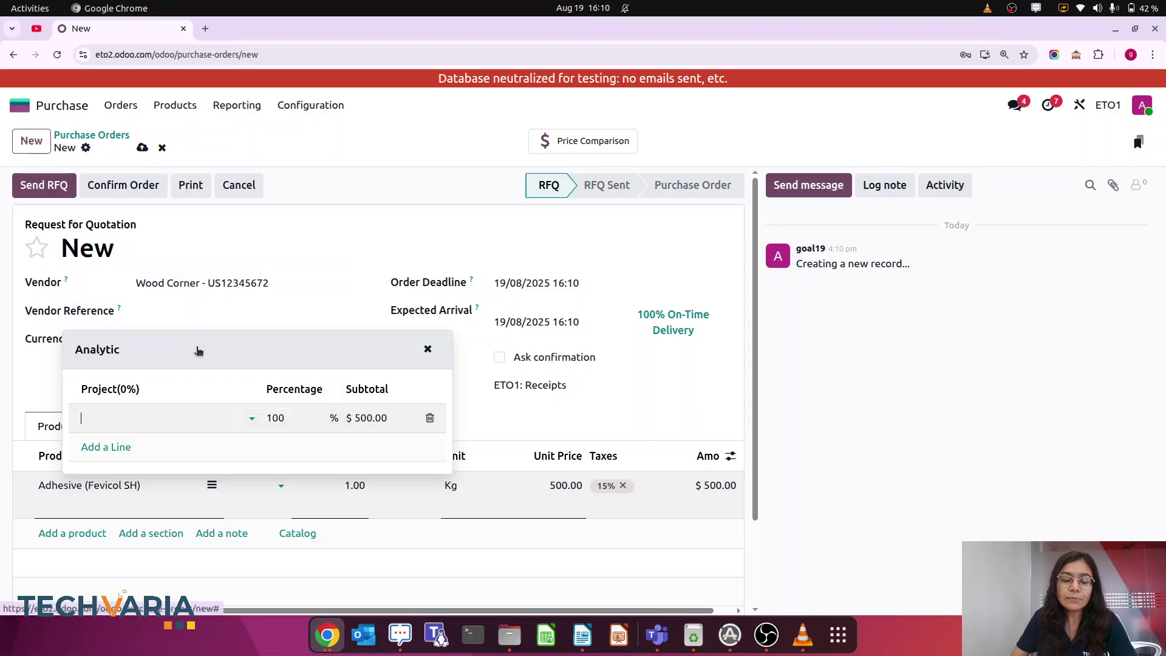
pyautogui.click(681, 476)
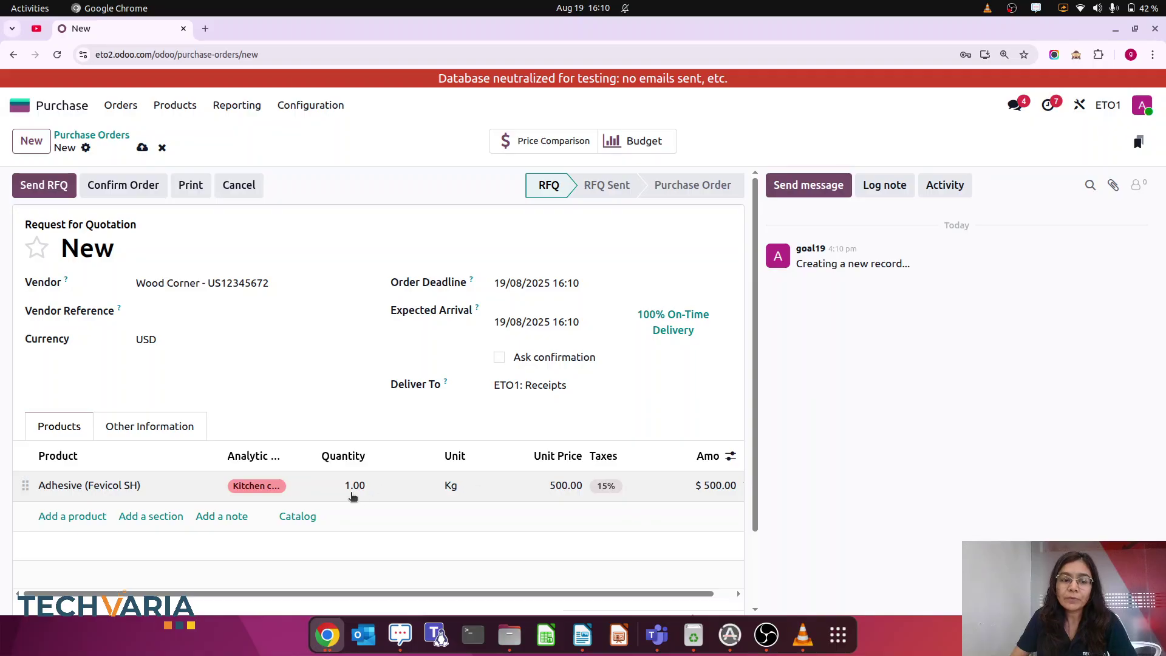
pyautogui.click(237, 488)
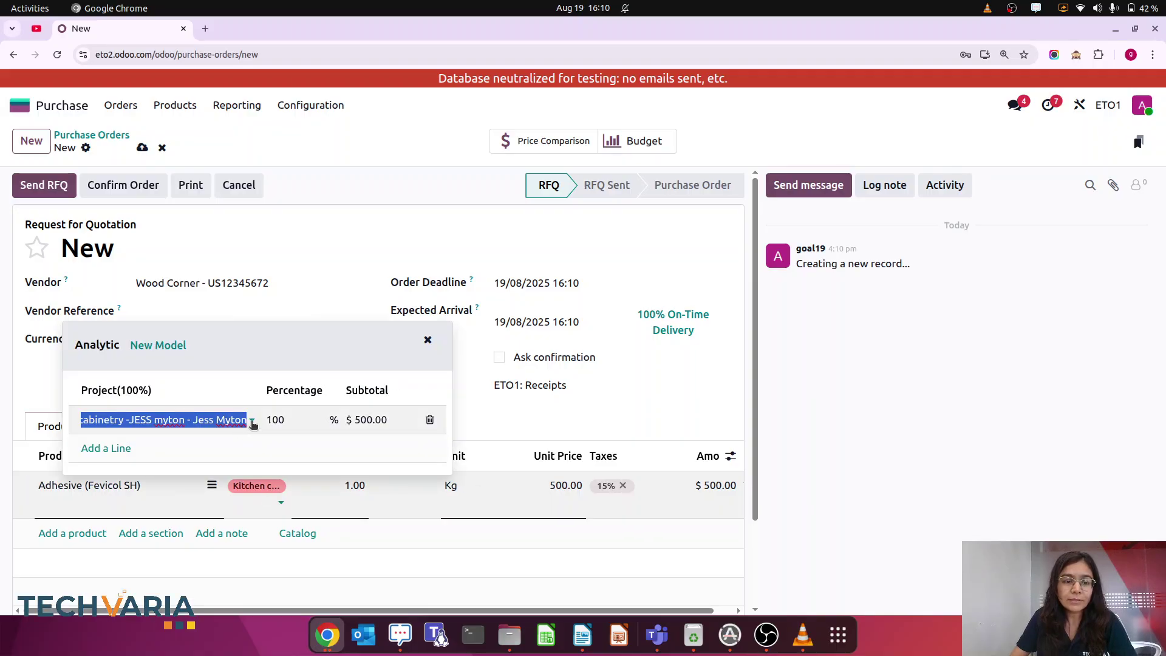
pyautogui.click(252, 424)
pyautogui.click(279, 493)
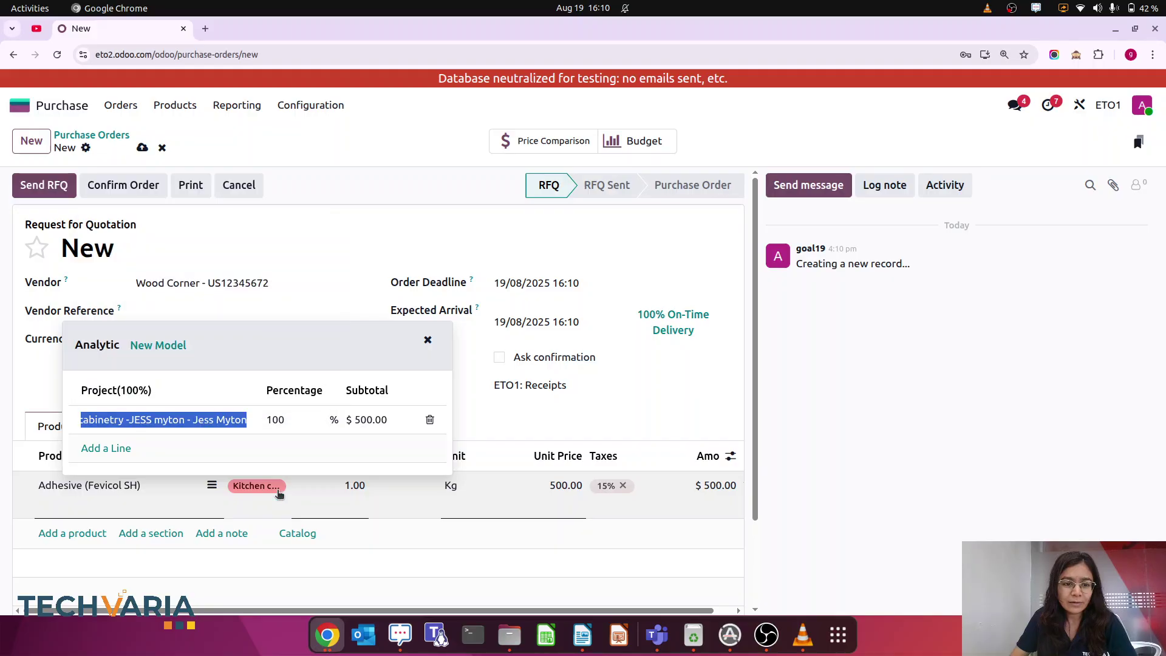
pyautogui.click(428, 339)
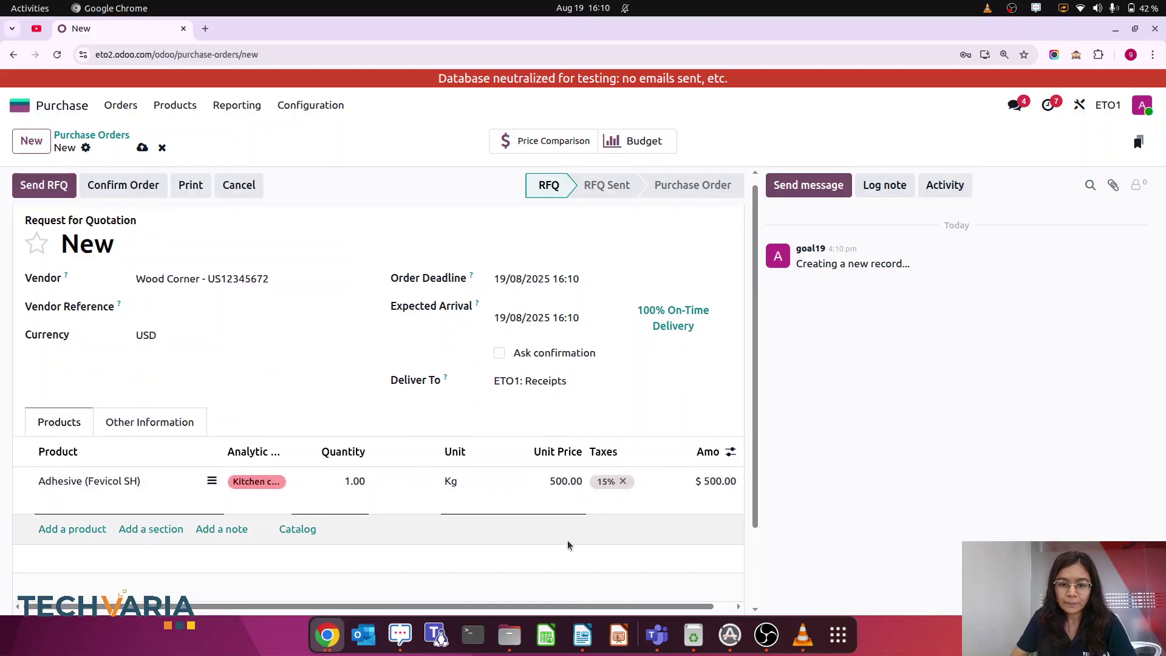
# Switch the line's analytic account to Construction project-Jess
pyautogui.scroll(-3, 583, 529)
pyautogui.hscroll(1, 630, 504)
pyautogui.click(236, 377)
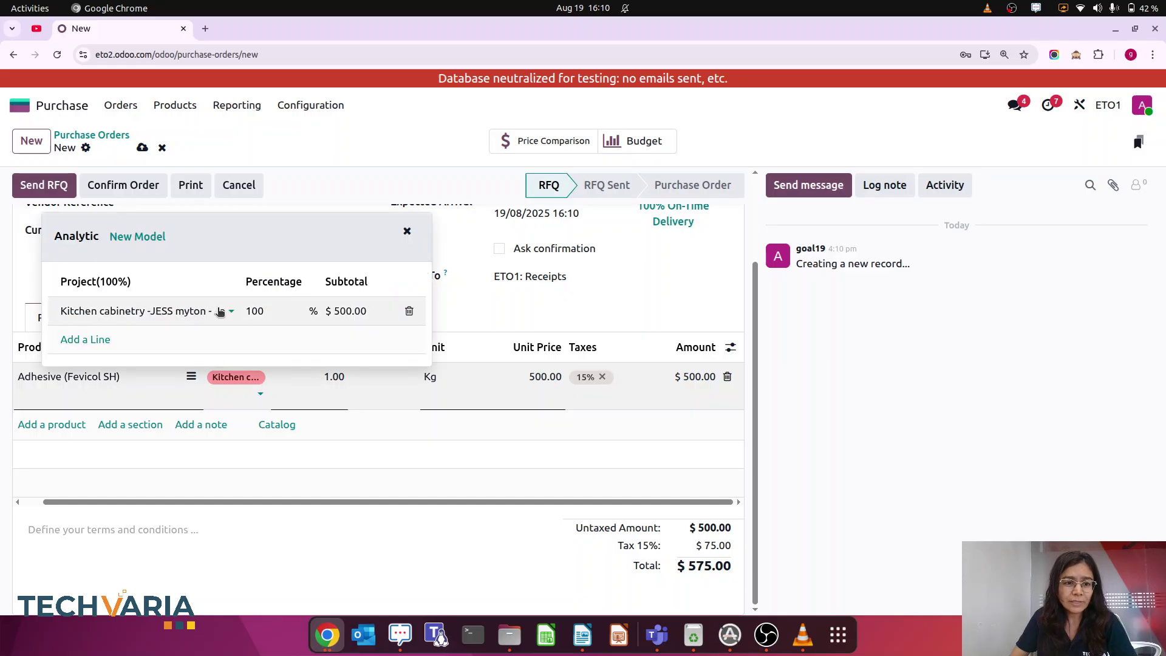
pyautogui.click(223, 313)
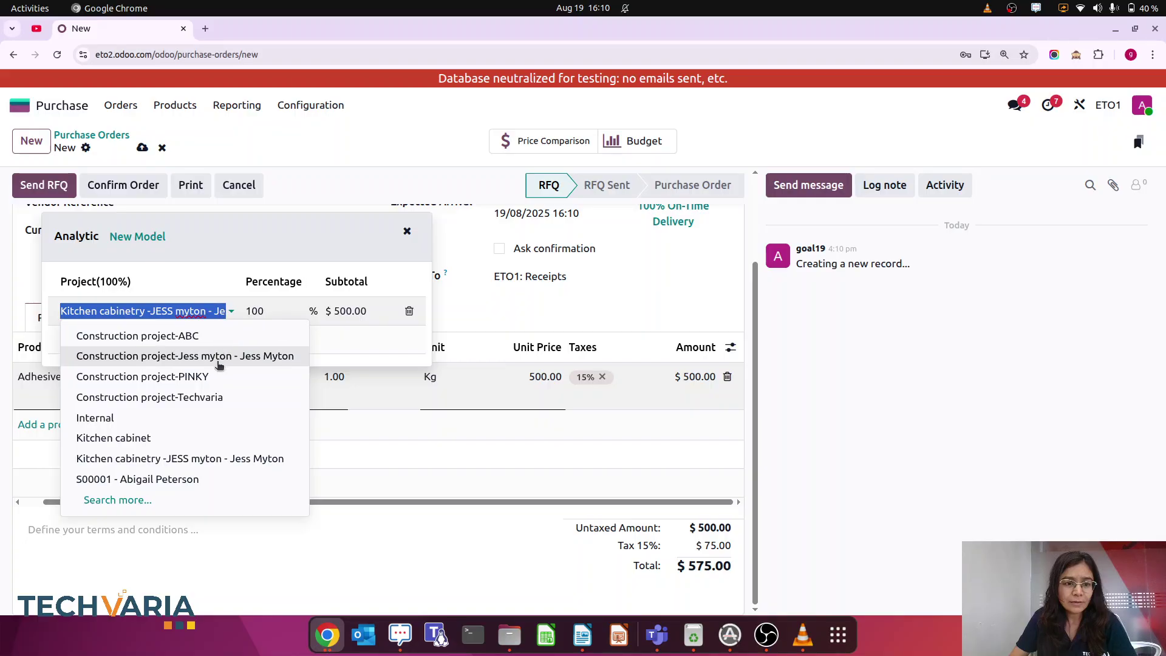
pyautogui.click(219, 356)
pyautogui.click(872, 490)
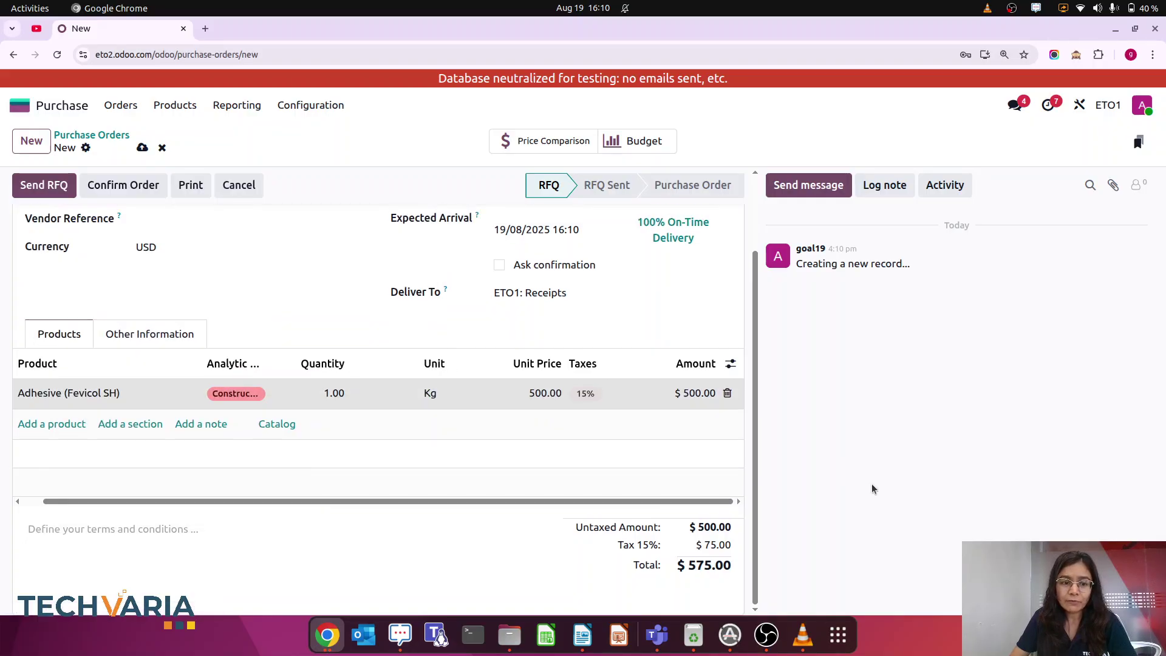
# Confirm the purchase order and validate its incoming receipt
pyautogui.scroll(3, 160, 346)
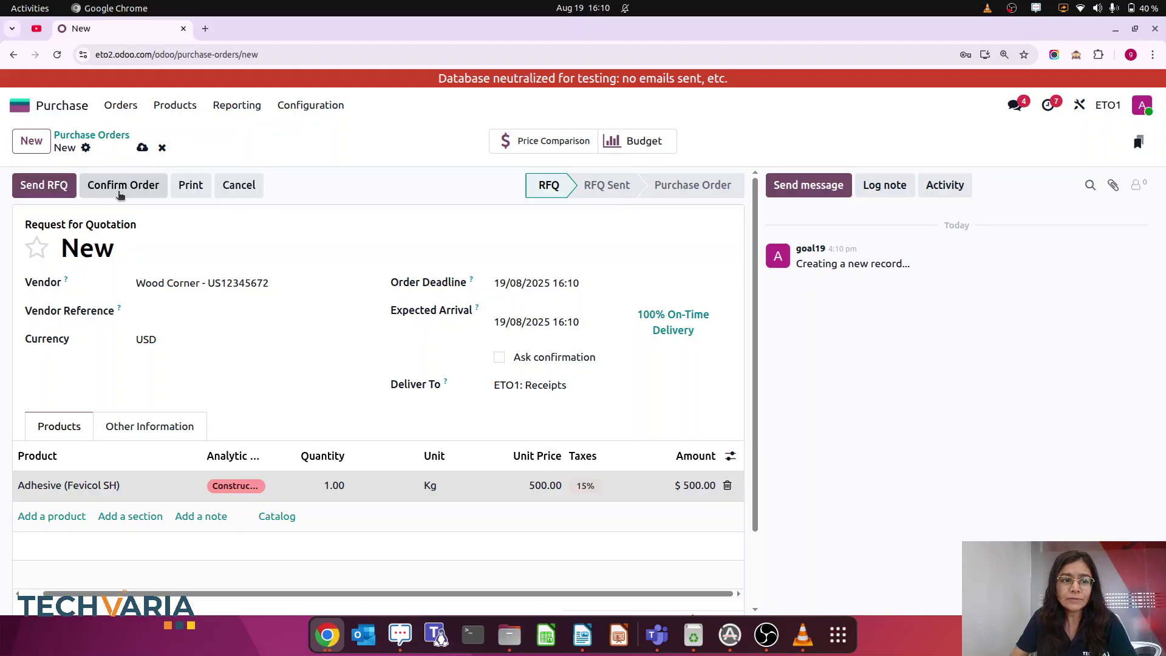
pyautogui.click(118, 189)
pyautogui.click(32, 187)
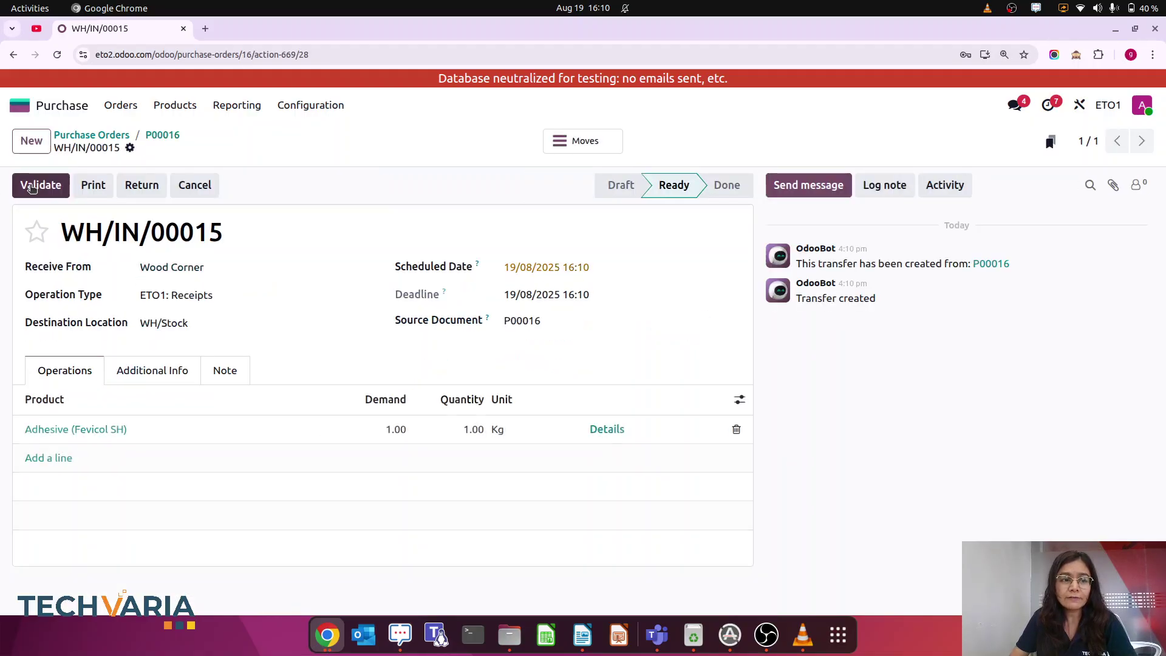
pyautogui.click(32, 186)
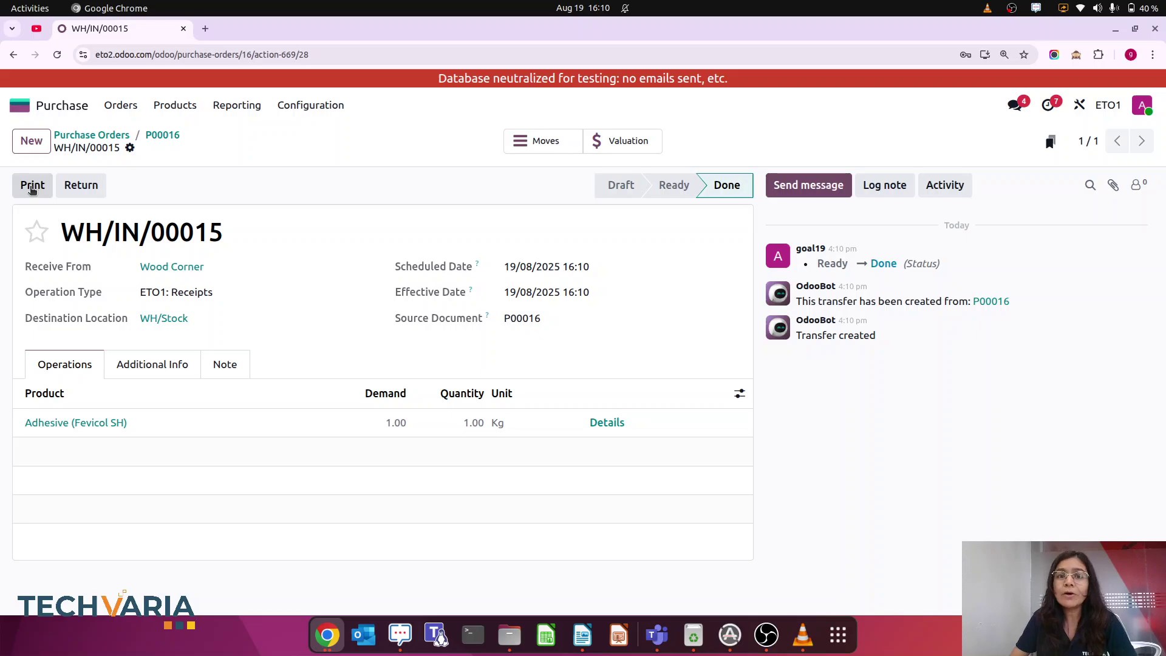
# Open the Construction project-Jess budget, now showing $2,500 committed and $2,000 achieved
pyautogui.click(18, 107)
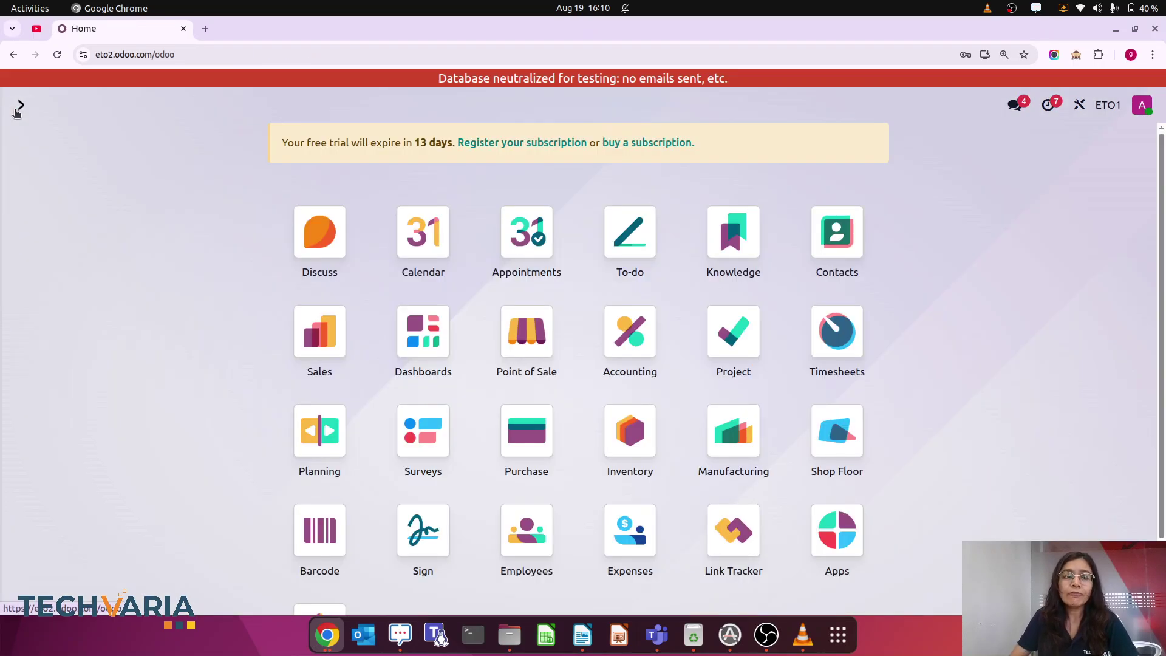
pyautogui.write('ana')
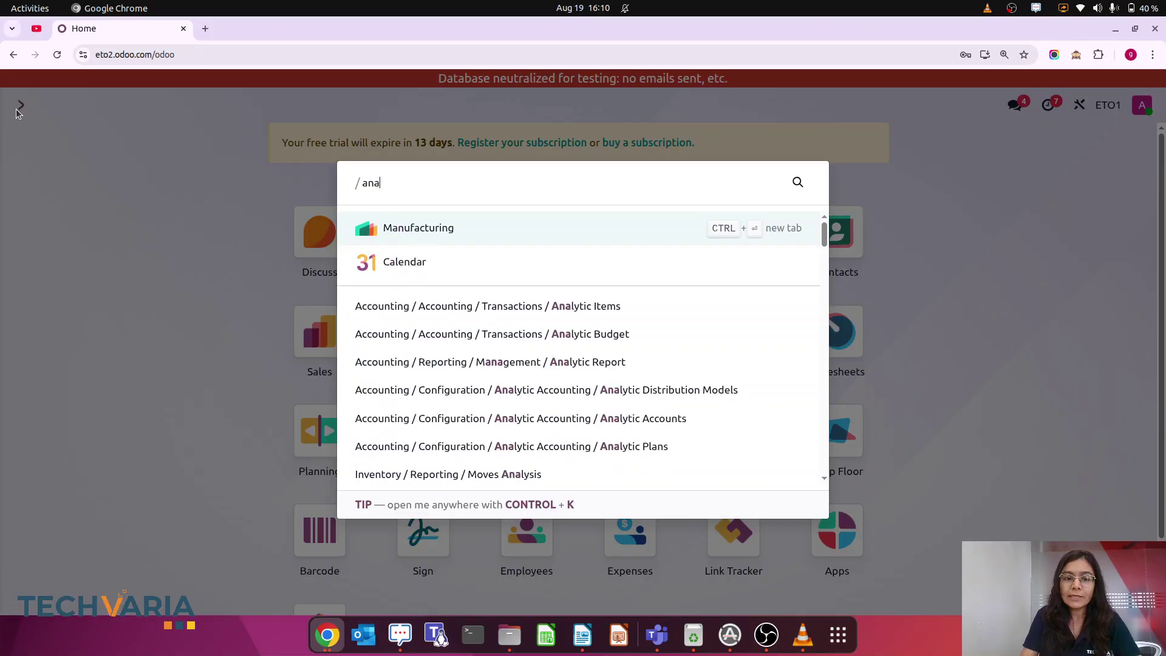
pyautogui.click(595, 333)
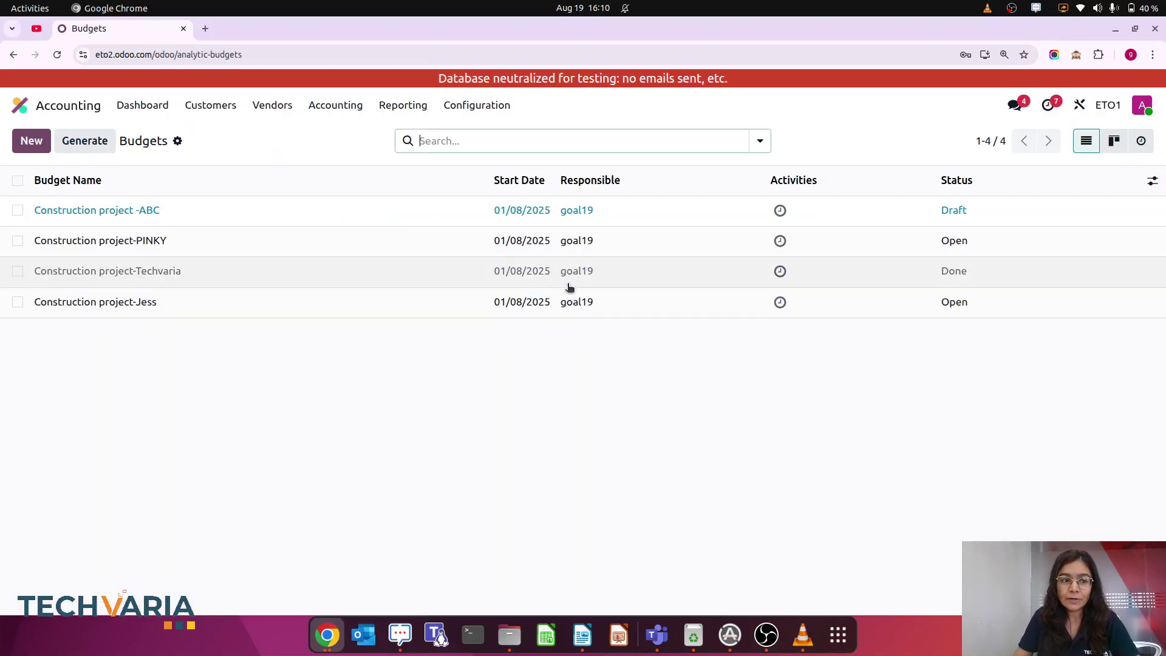
pyautogui.click(209, 307)
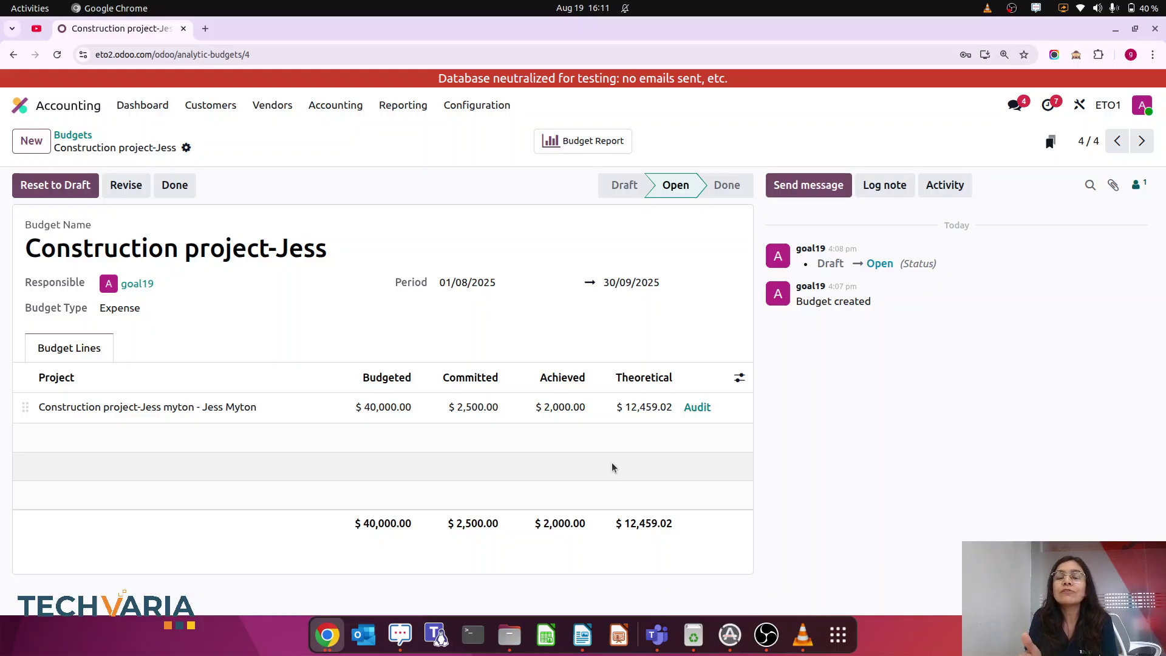
# Open purchase order P00016 and check its adhesive line: 1.00 received, 0.00 billed
pyautogui.click(18, 106)
pyautogui.write('pur')
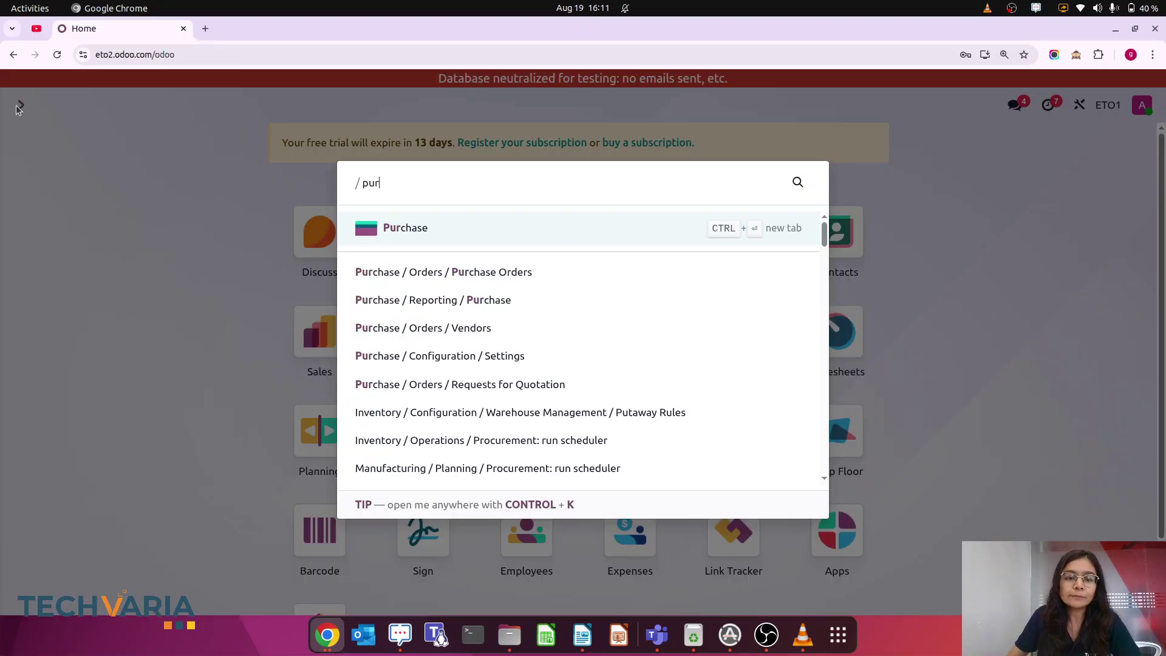
pyautogui.click(510, 269)
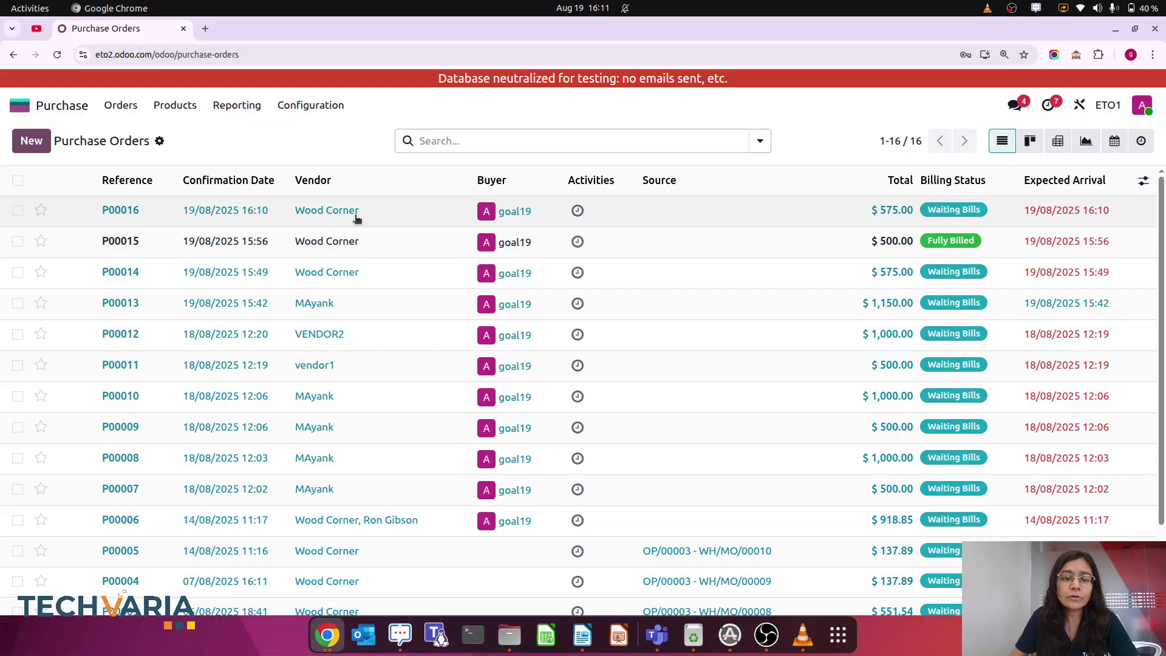
pyautogui.click(356, 215)
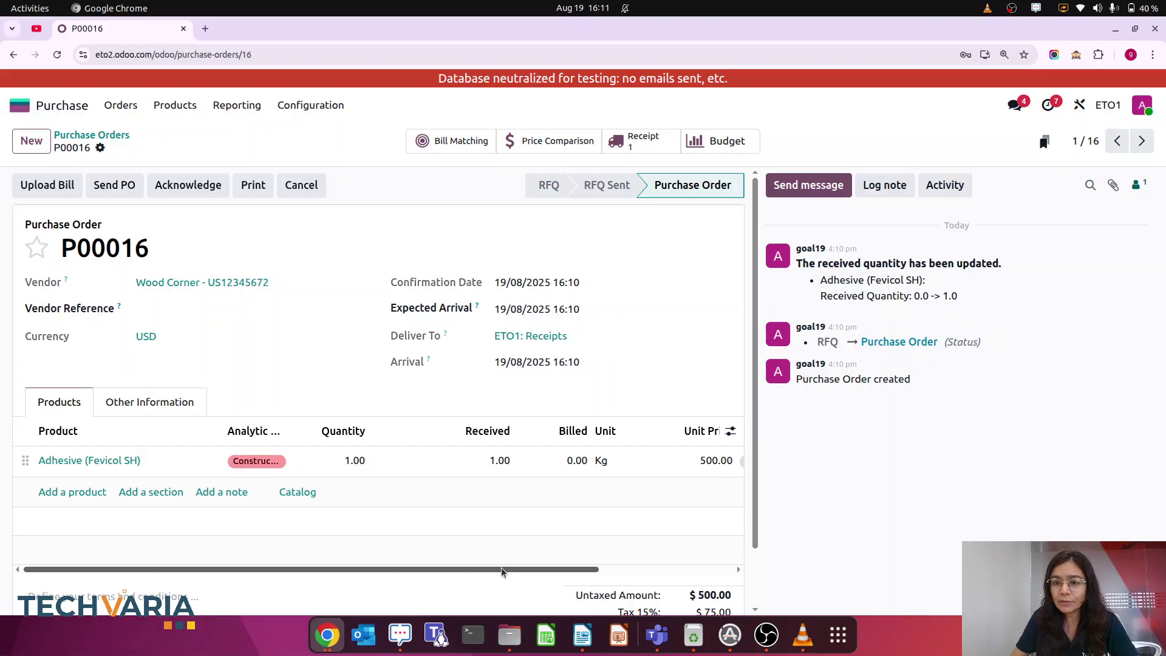
pyautogui.click(120, 105)
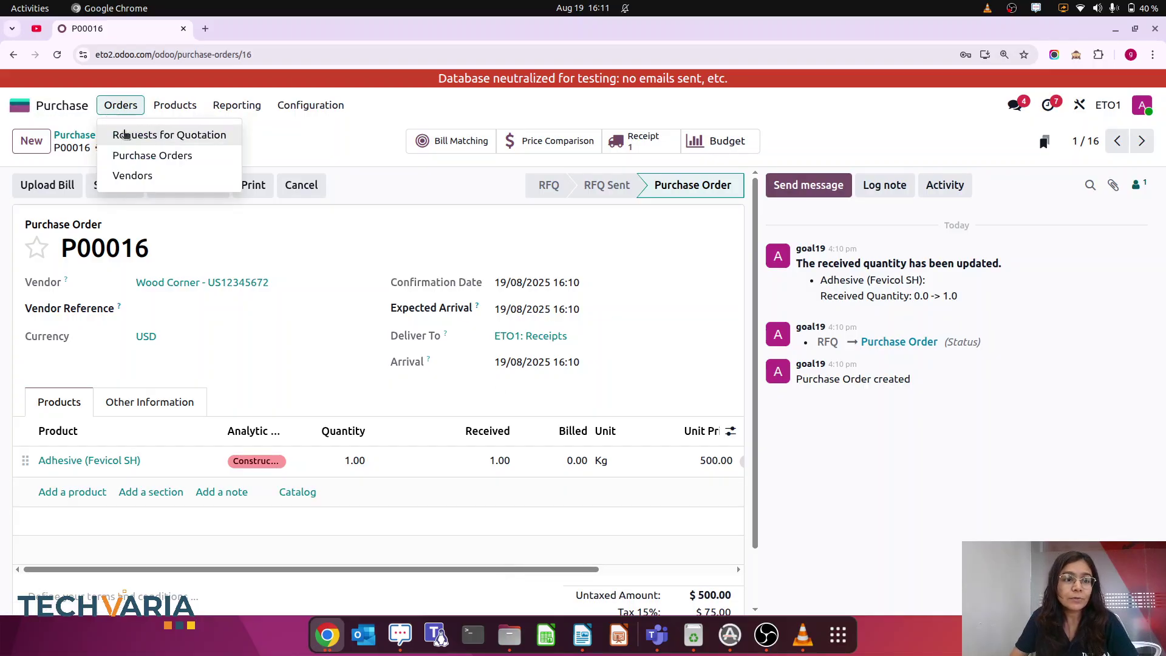
pyautogui.click(136, 156)
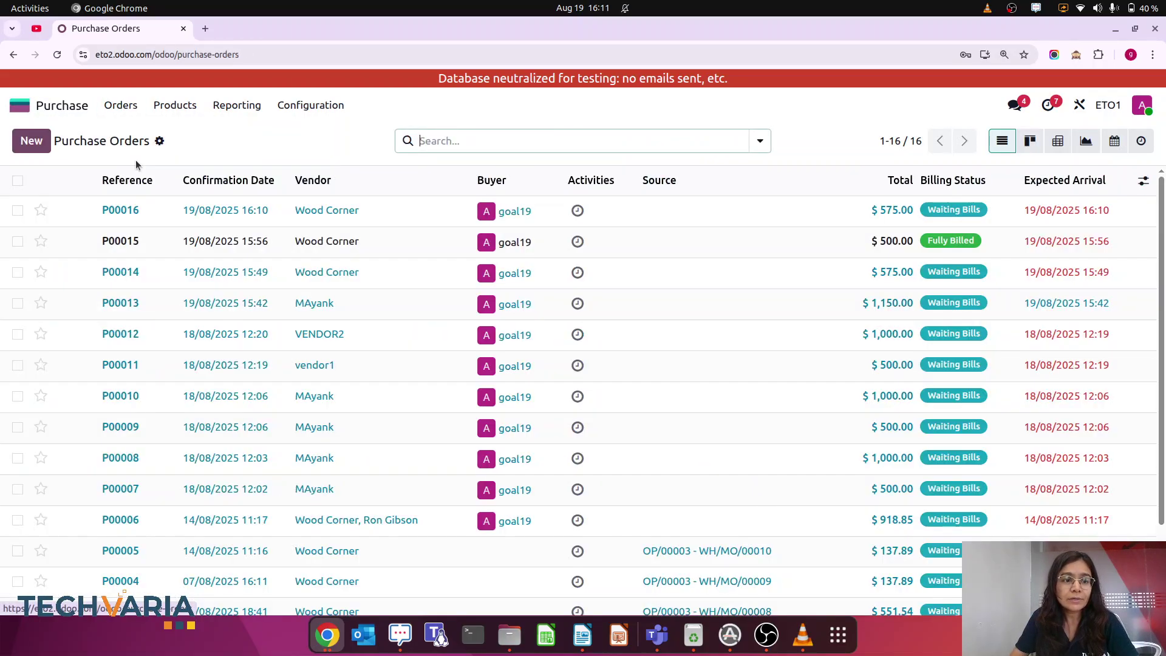
pyautogui.click(383, 220)
pyautogui.scroll(-1, 445, 315)
pyautogui.scroll(1, 444, 313)
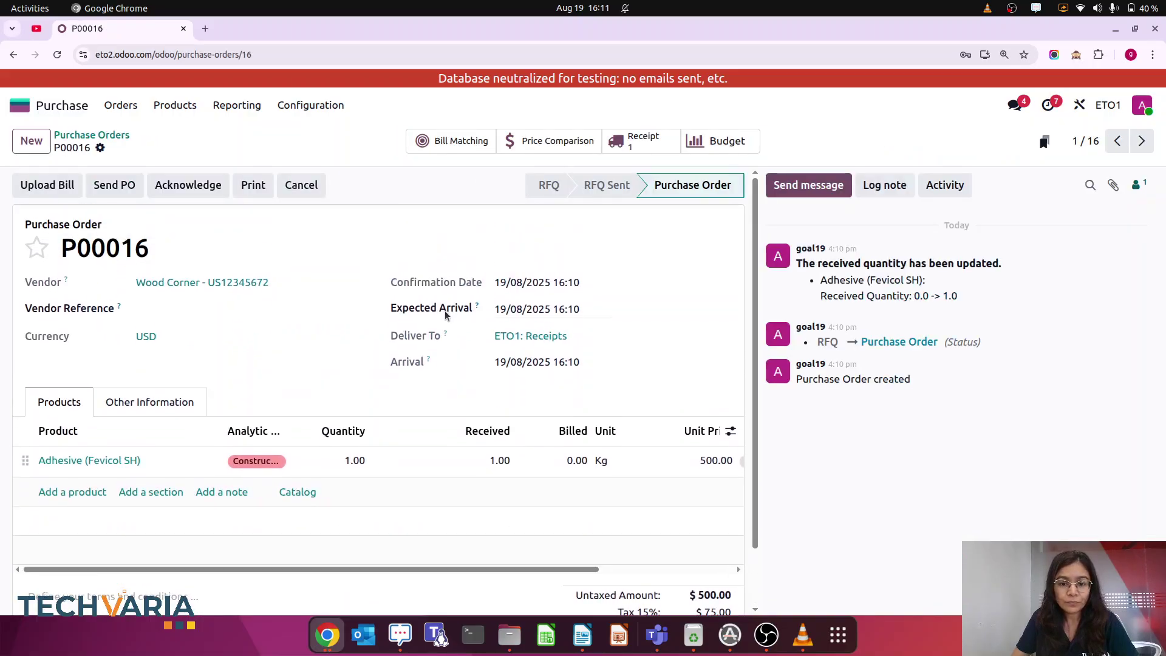
pyautogui.scroll(-1, 444, 311)
pyautogui.scroll(1, 446, 309)
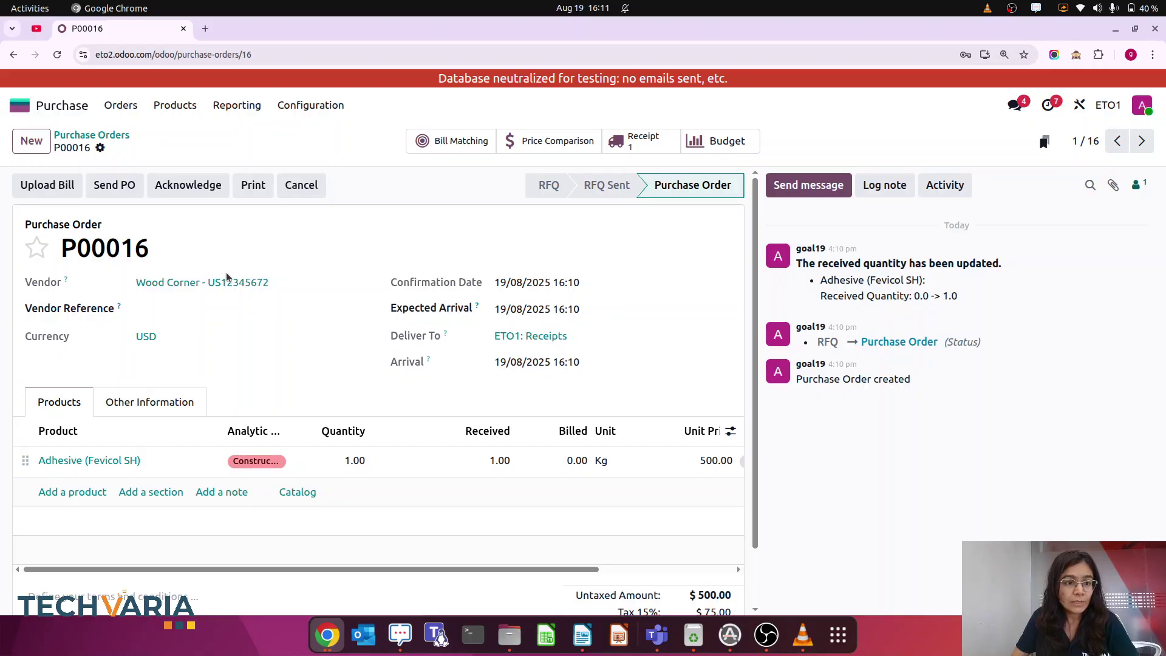
pyautogui.moveTo(531, 573); pyautogui.dragTo(679, 558)
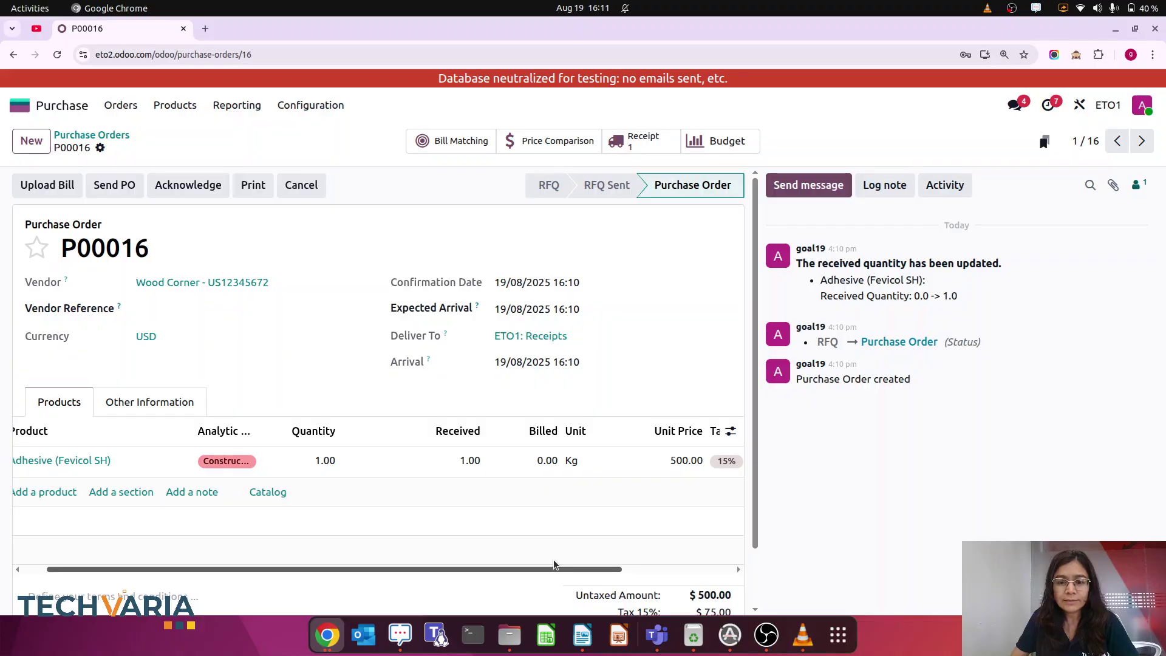
# Upload Master Template Opening_Balance.xlsx from Downloads as the vendor bill for P00016
pyautogui.click(31, 194)
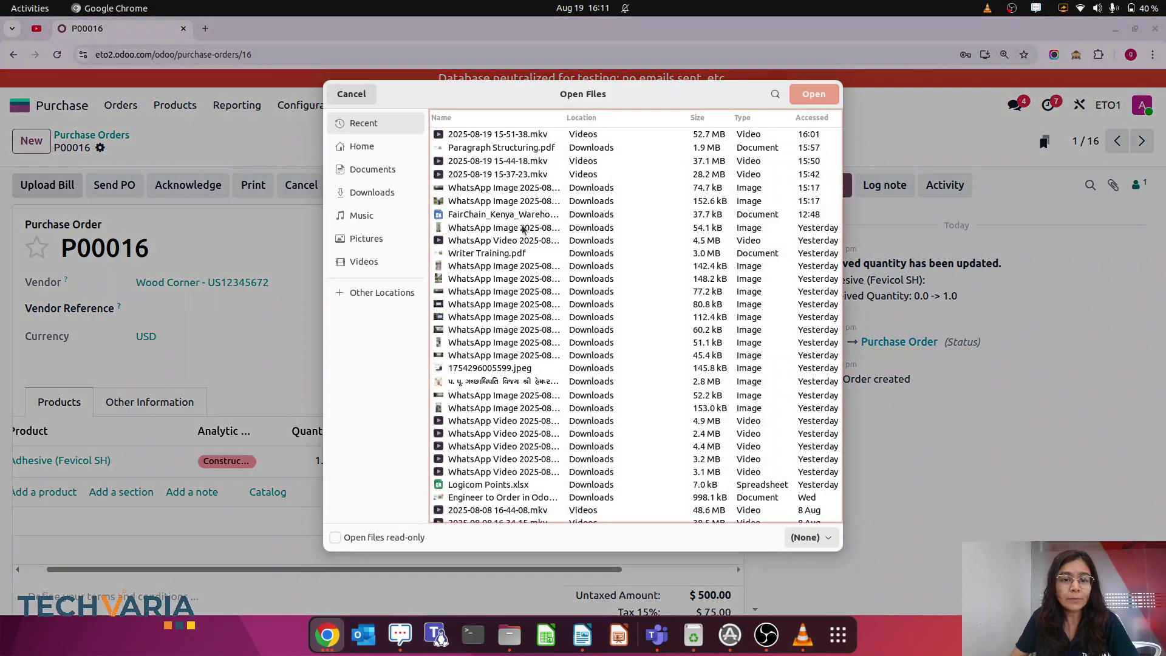
pyautogui.scroll(-3, 551, 295)
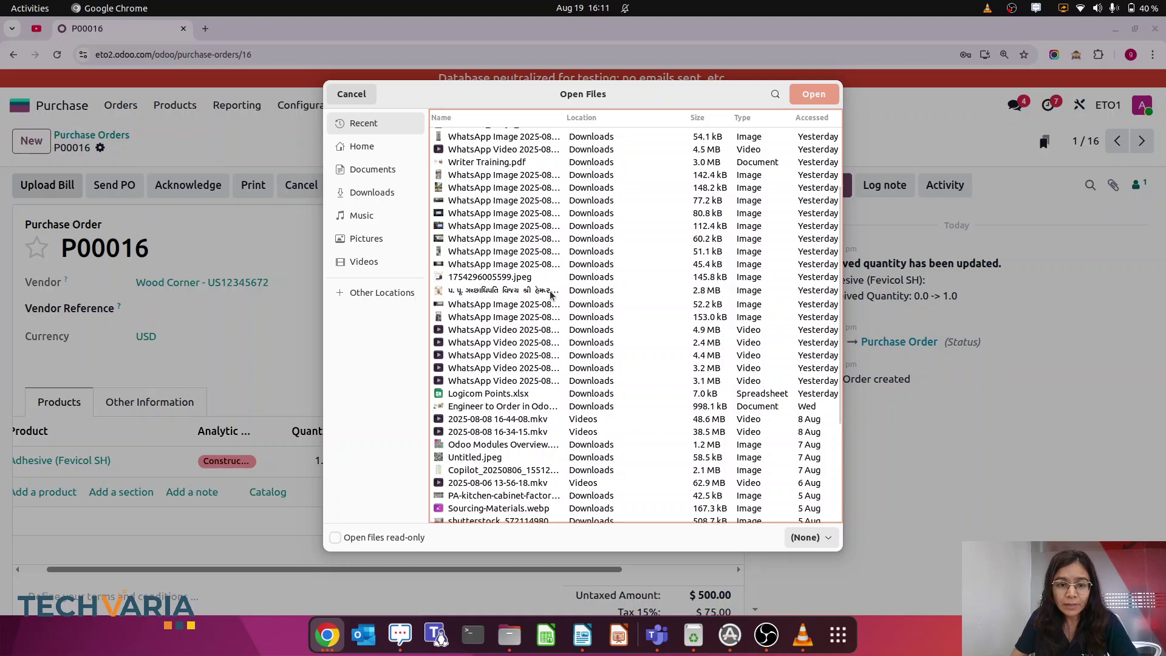
pyautogui.scroll(-2, 495, 302)
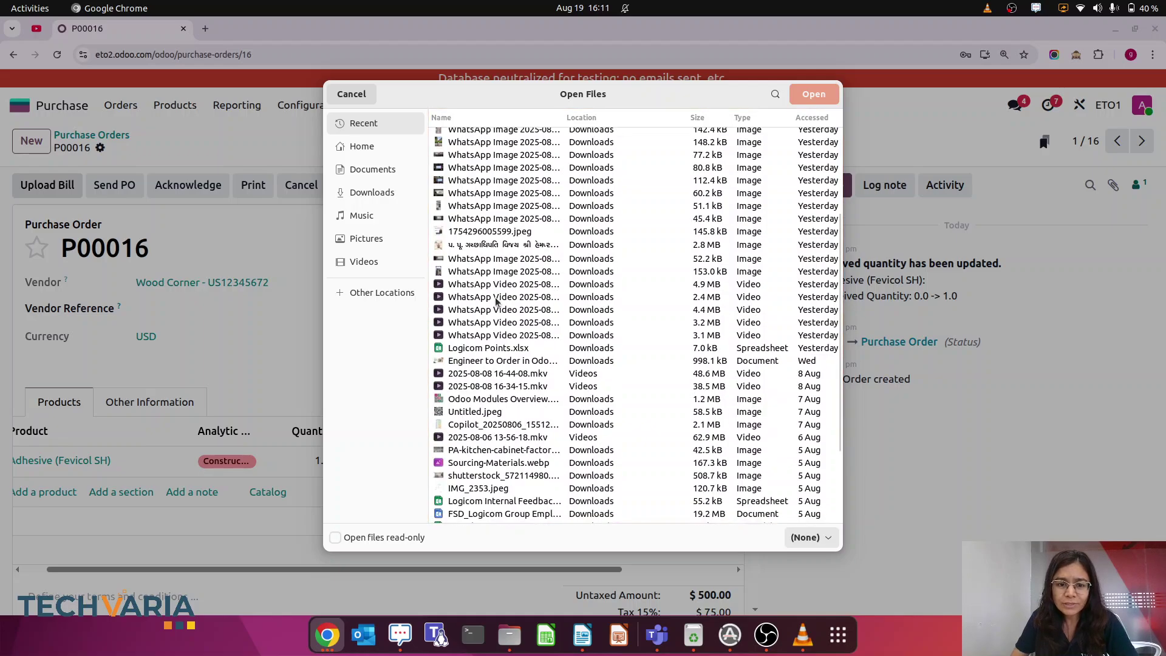
pyautogui.scroll(-2, 489, 303)
pyautogui.click(371, 192)
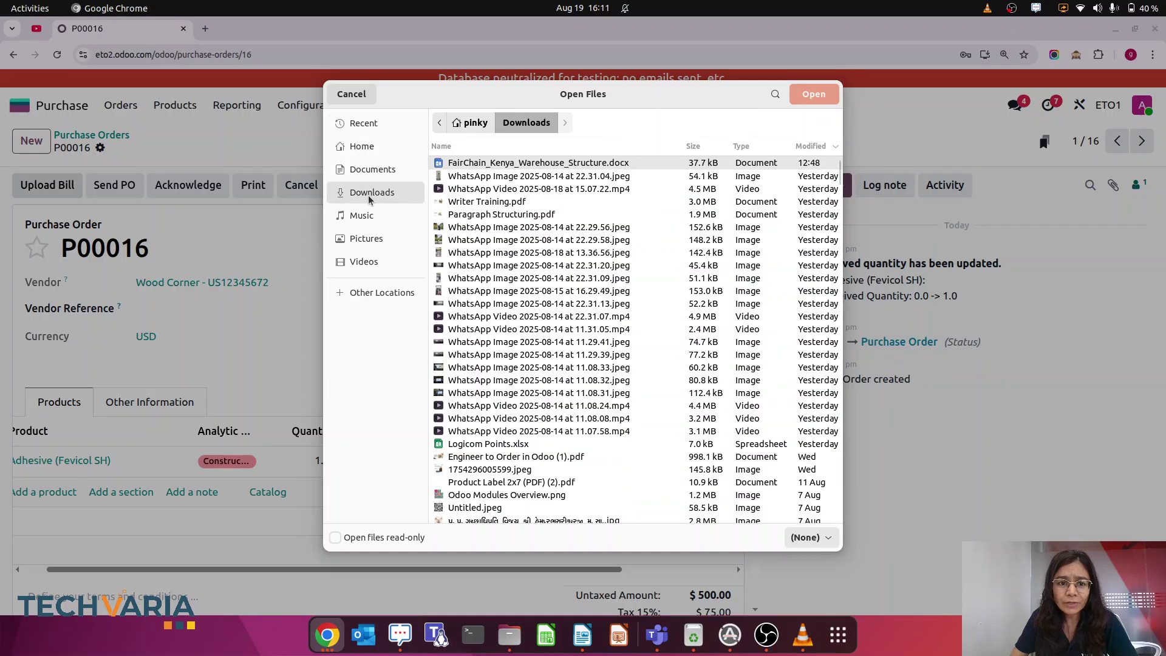
pyautogui.scroll(-2, 583, 282)
pyautogui.scroll(-6, 583, 281)
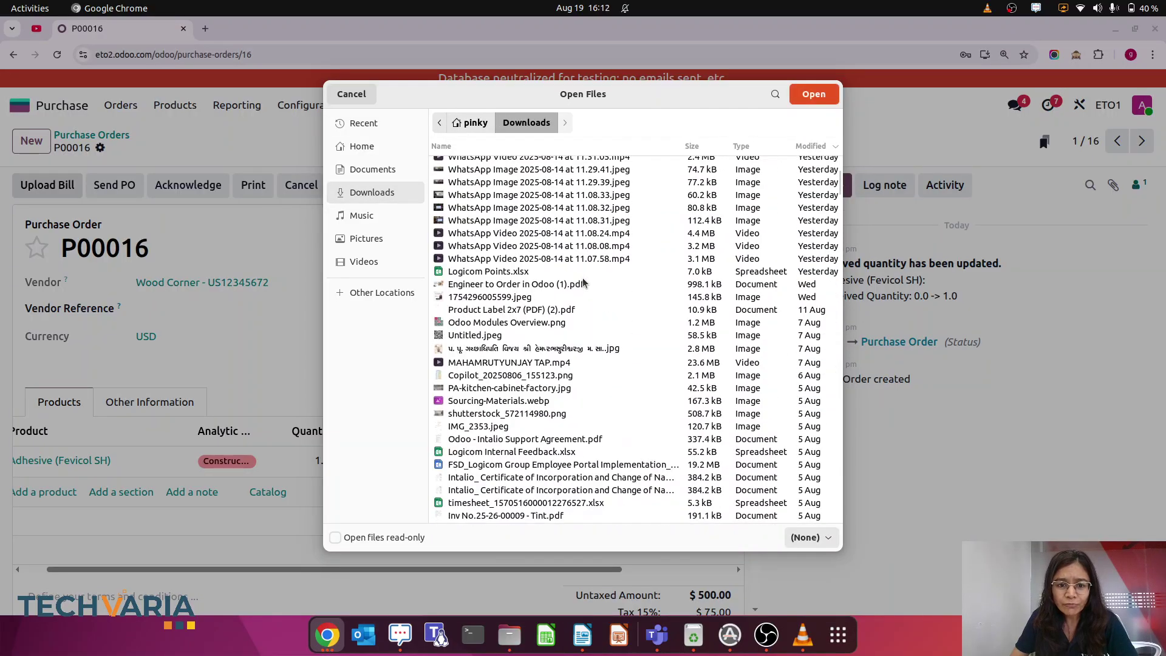
pyautogui.scroll(-2, 581, 283)
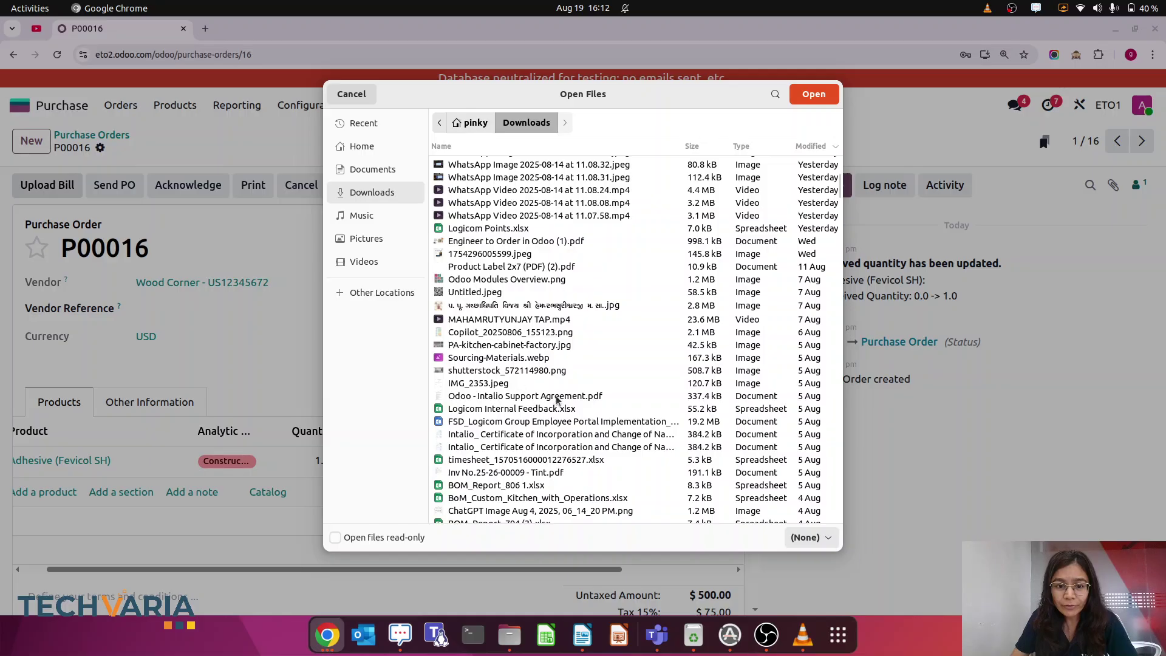
pyautogui.scroll(-2, 577, 402)
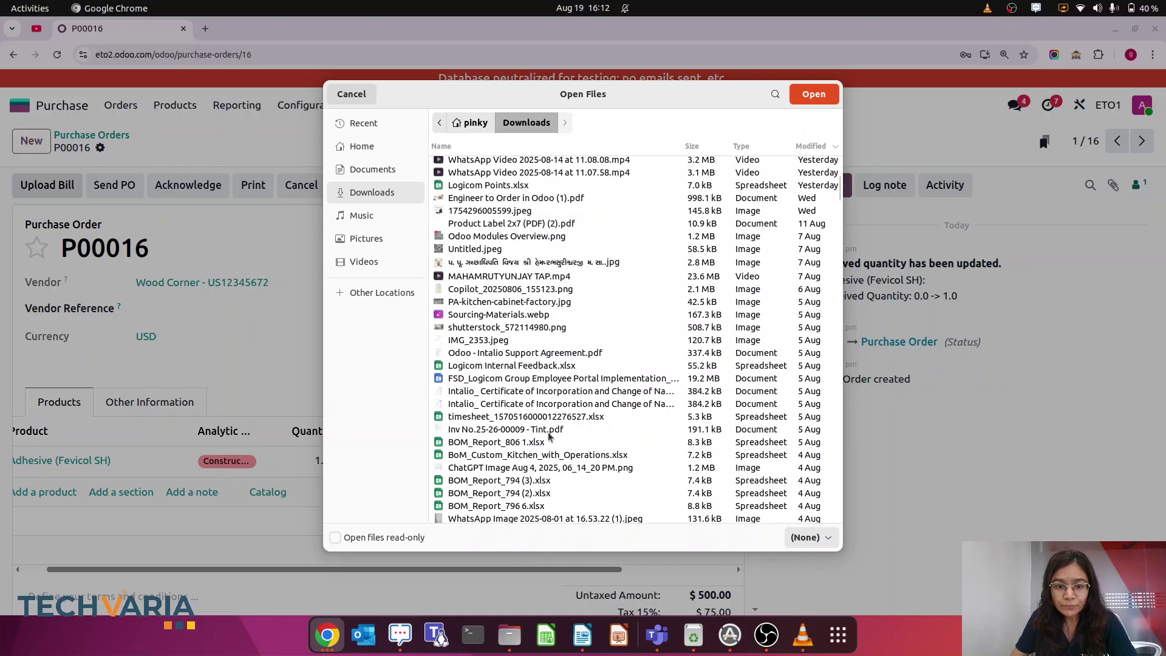
pyautogui.scroll(-4, 550, 432)
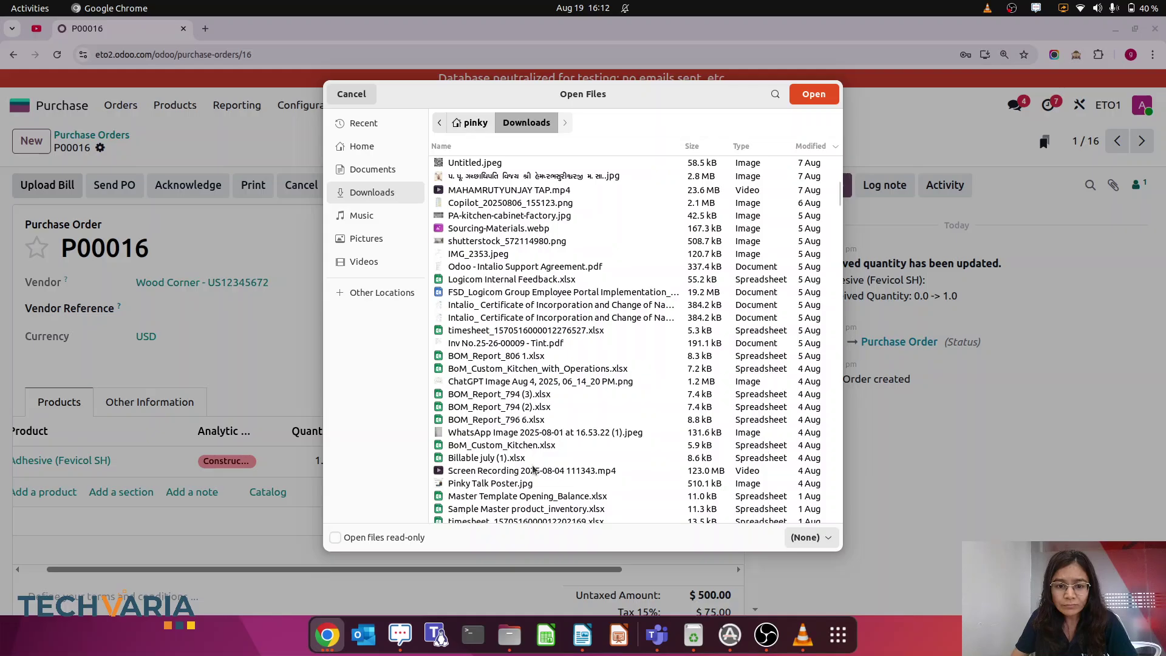
pyautogui.scroll(-2, 581, 440)
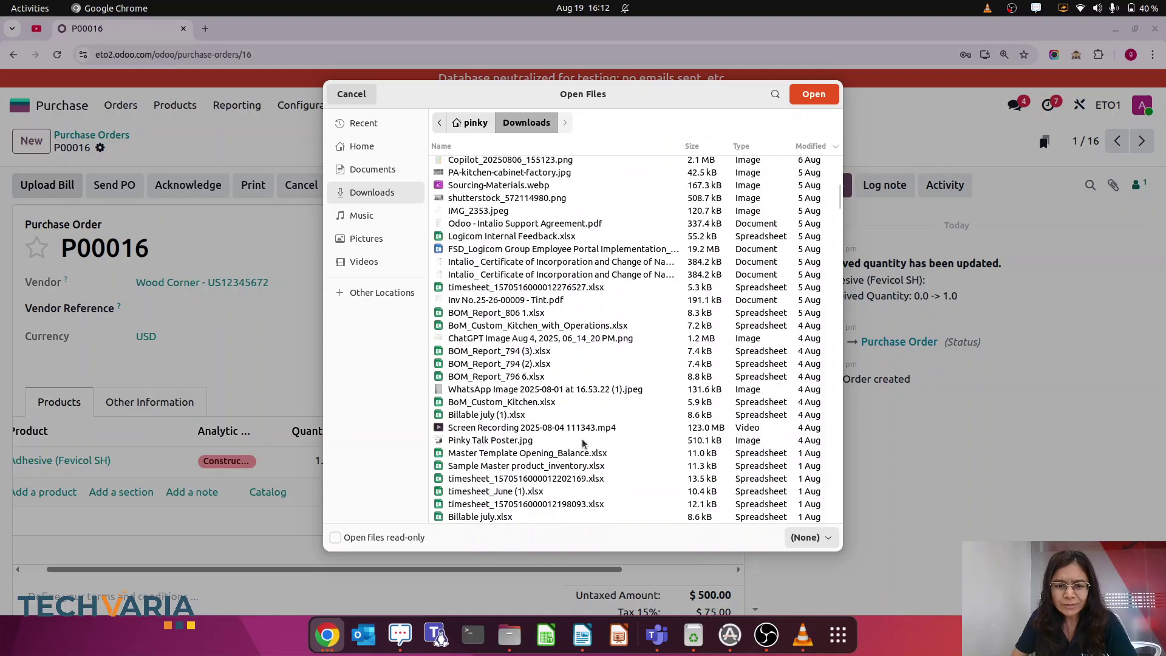
pyautogui.click(538, 458)
pyautogui.click(812, 97)
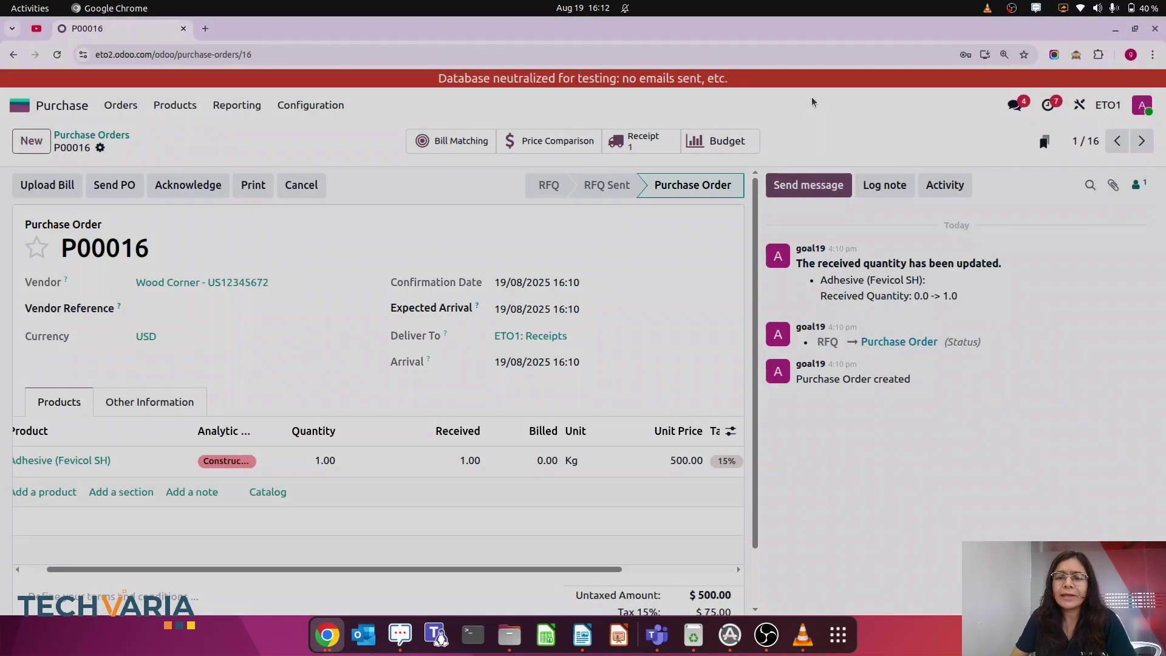
# Set the bill date to today, 19/08/2025, and post the bill
pyautogui.click(529, 291)
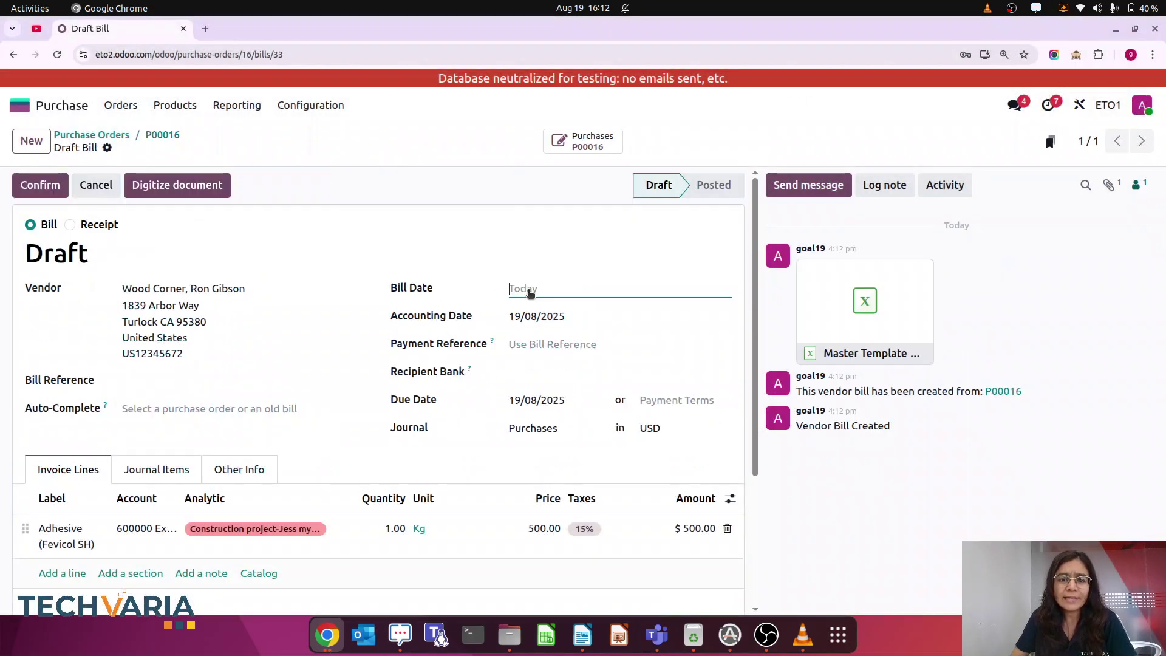
pyautogui.click(607, 458)
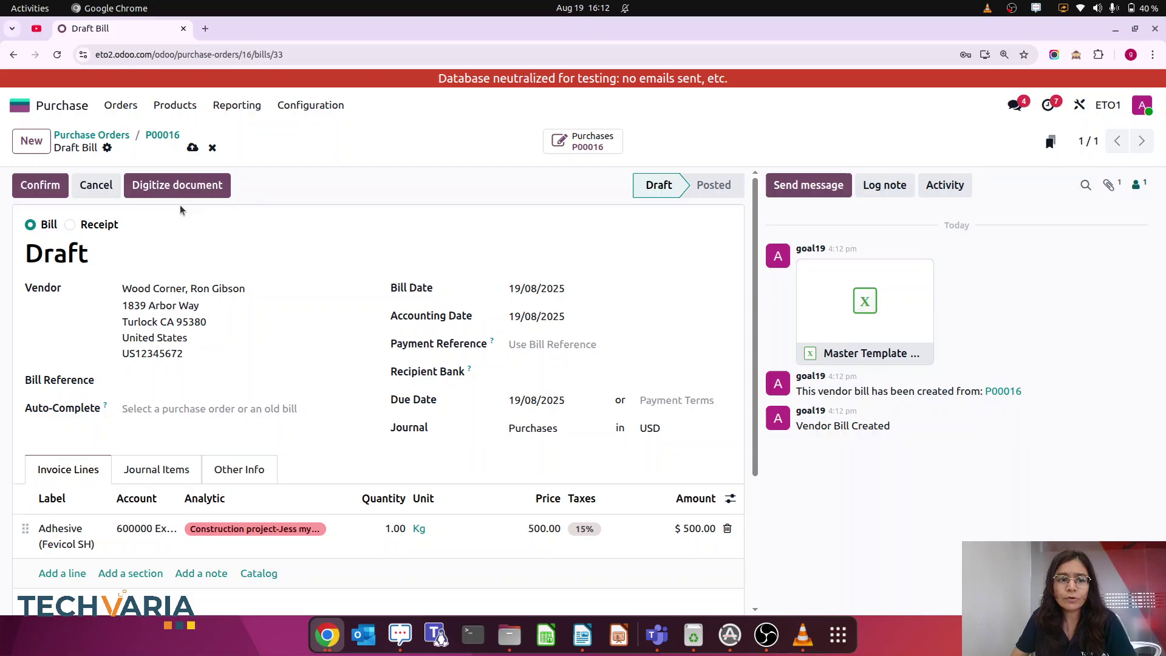
pyautogui.click(35, 192)
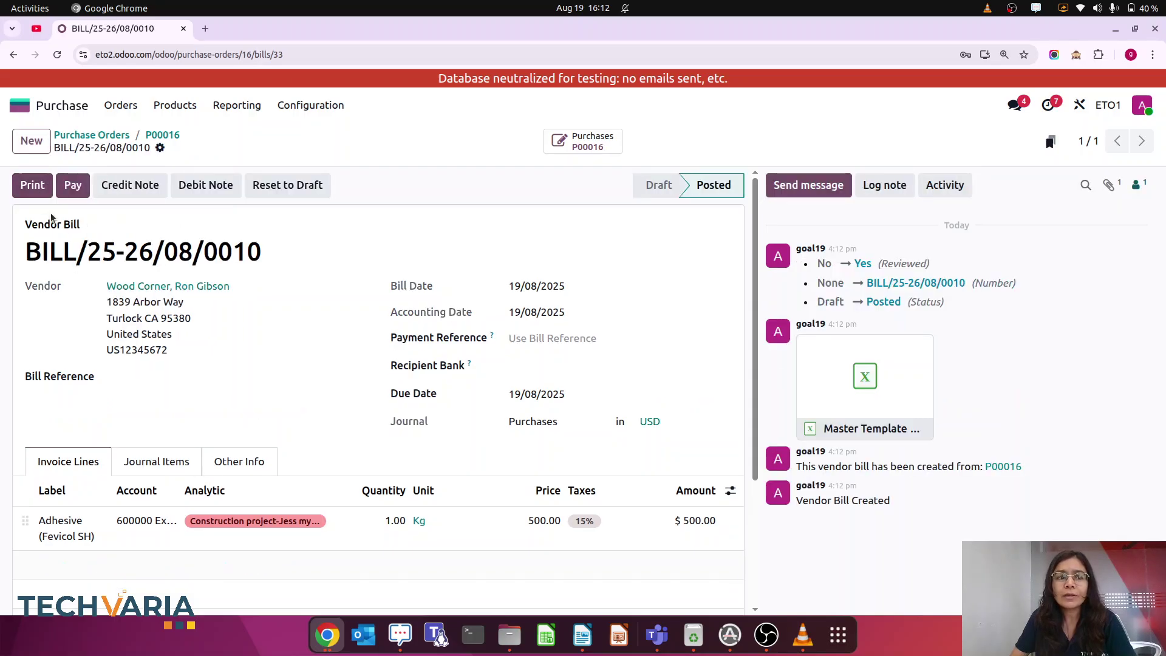
pyautogui.click(20, 105)
# Open the Construction project-Jess analytic budget and reset it to draft
pyautogui.write('ana')
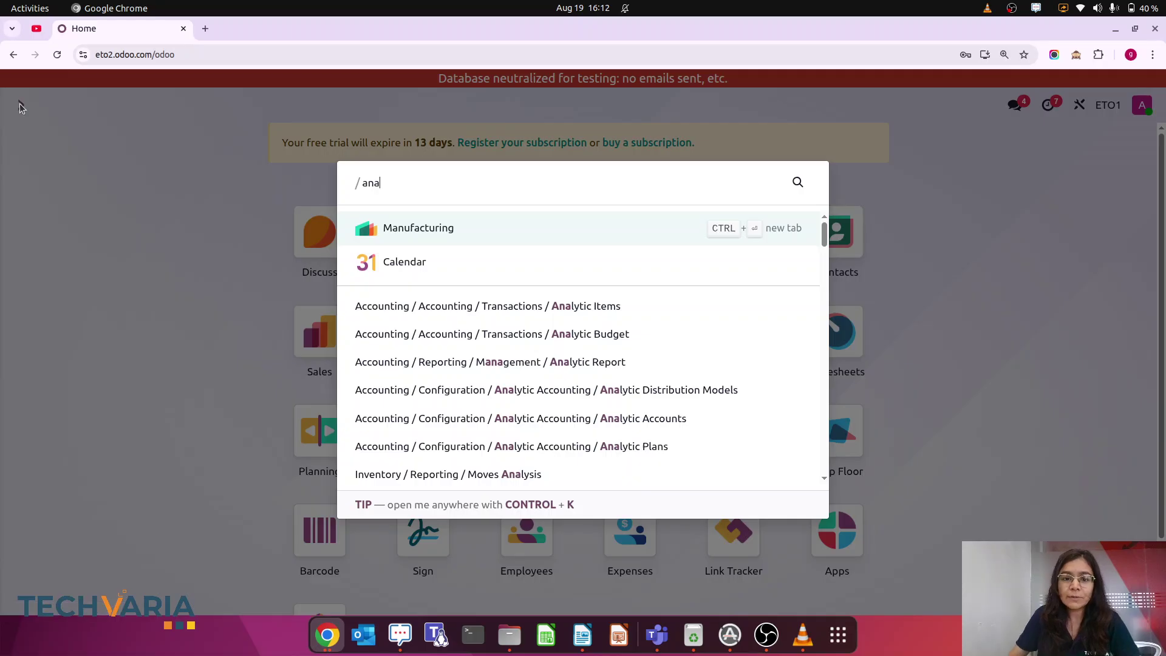
pyautogui.click(622, 338)
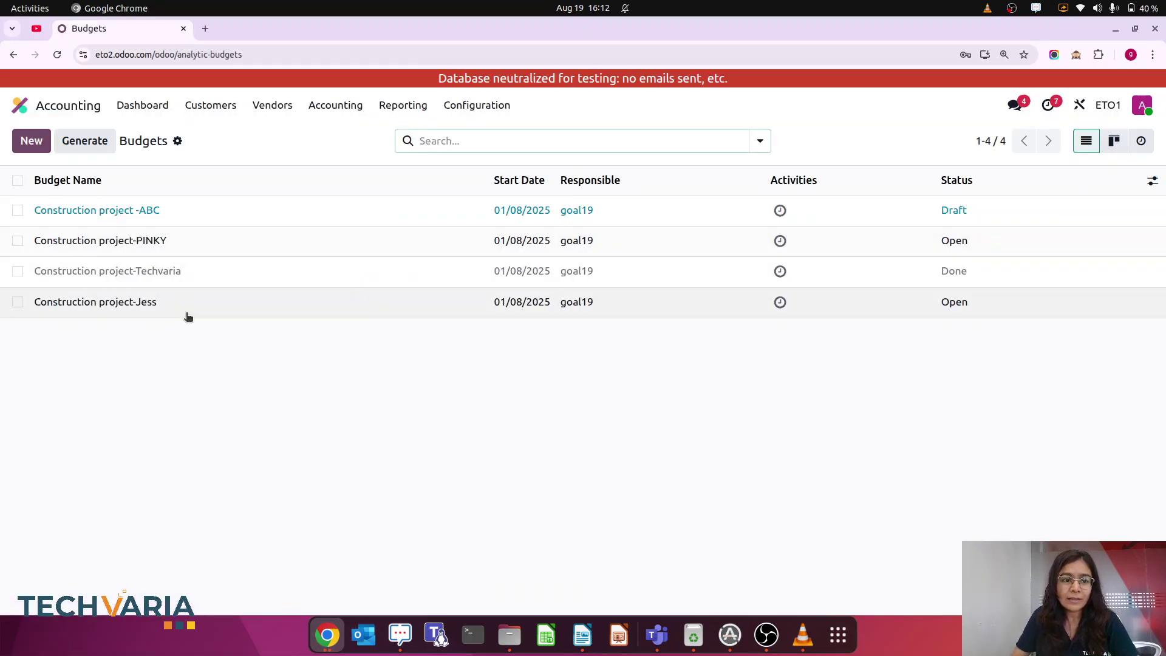
pyautogui.click(202, 309)
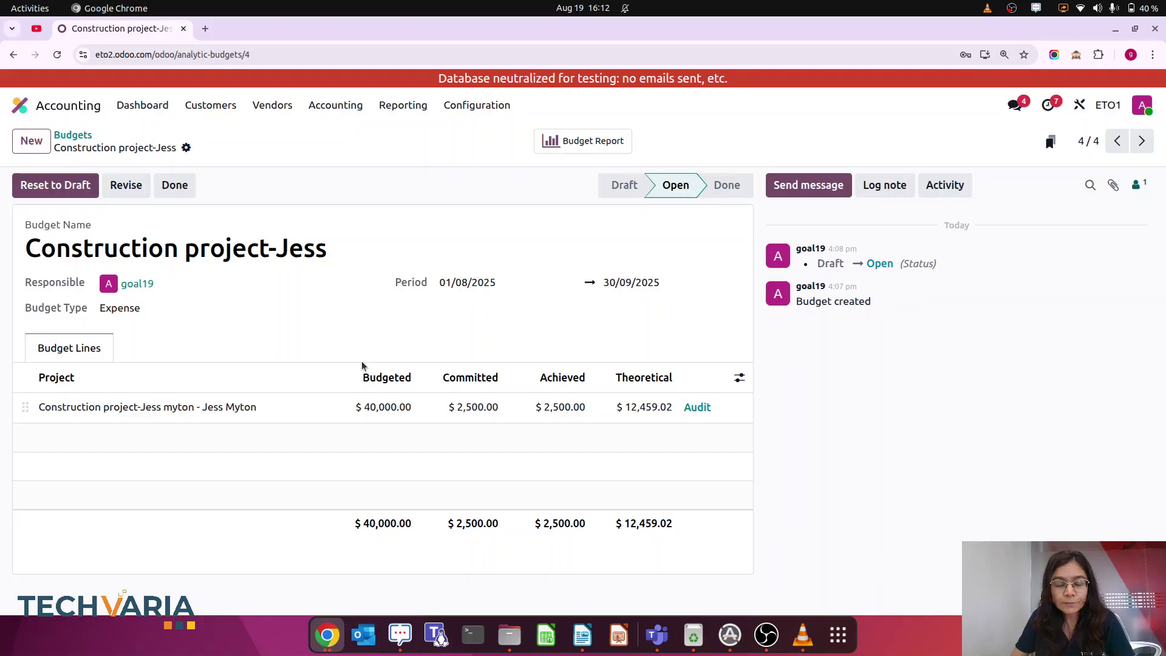
pyautogui.click(67, 194)
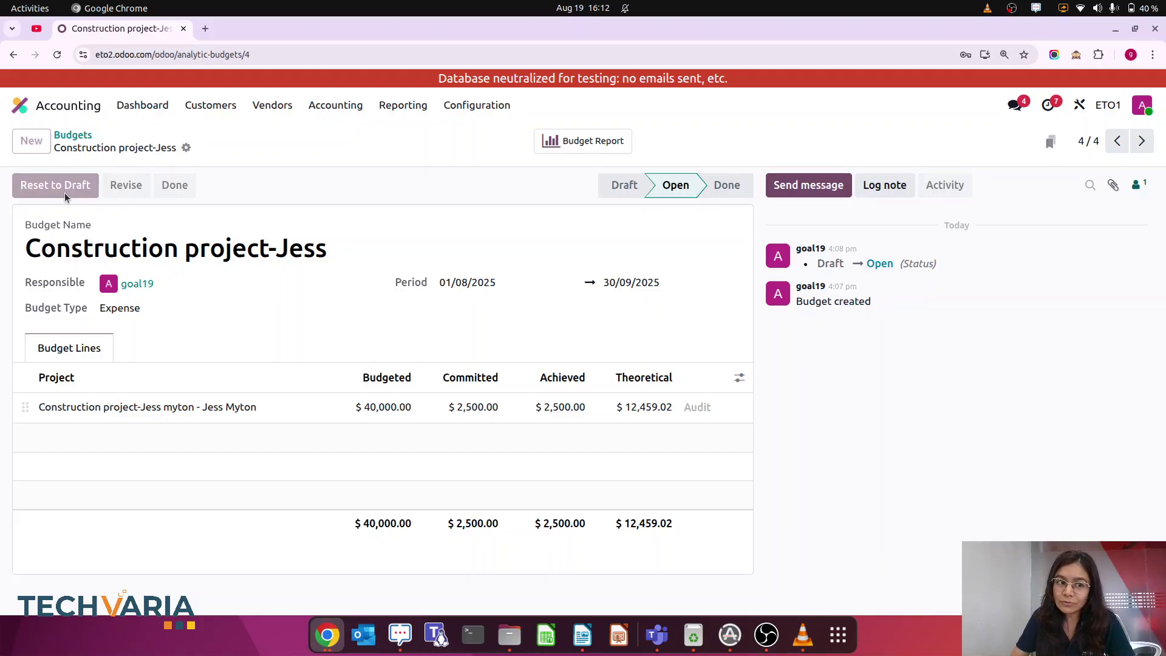
# Change it to a Revenue budget with 65,000 budgeted, save, and set it Open
pyautogui.click(144, 311)
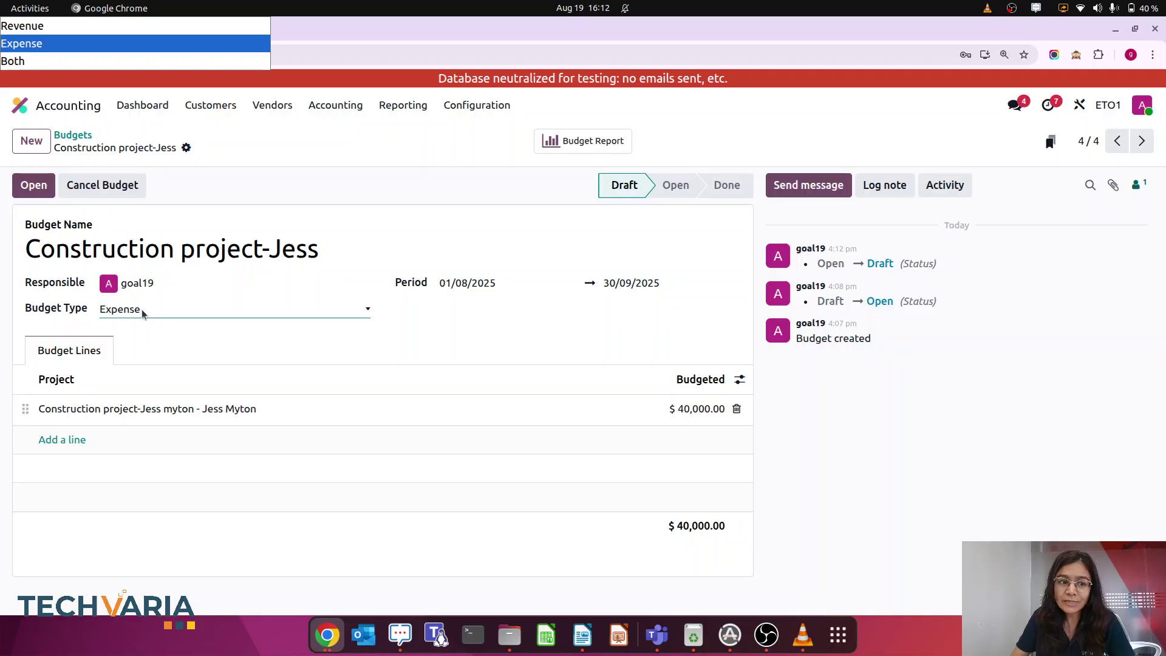
pyautogui.click(30, 27)
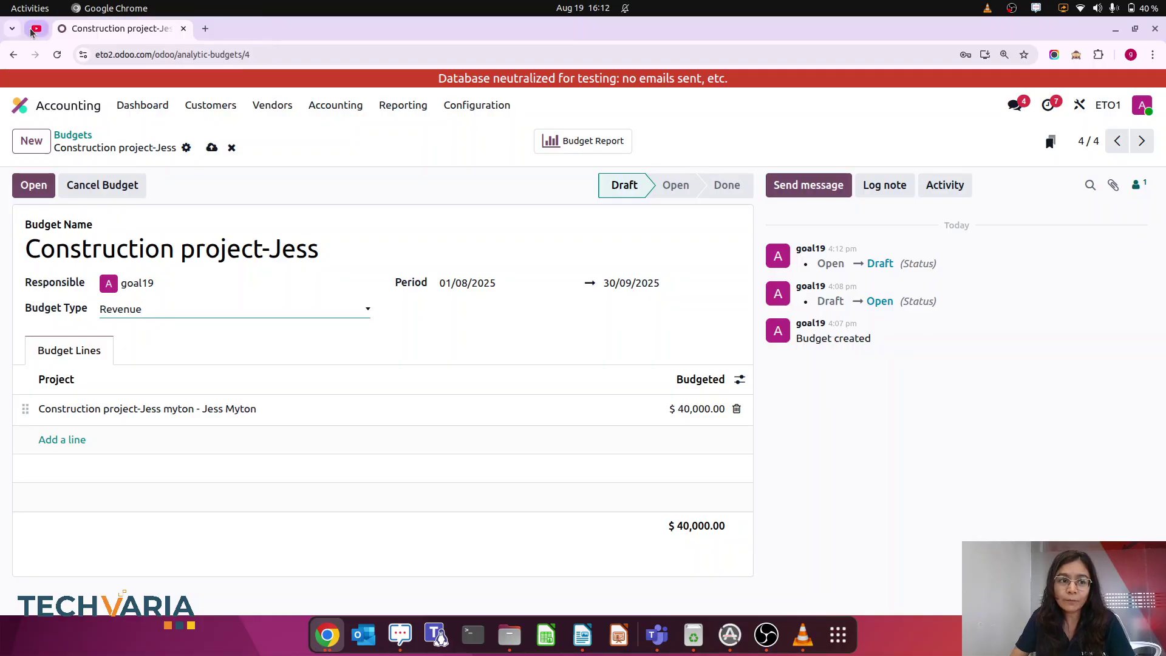
pyautogui.click(679, 410)
pyautogui.write('65000')
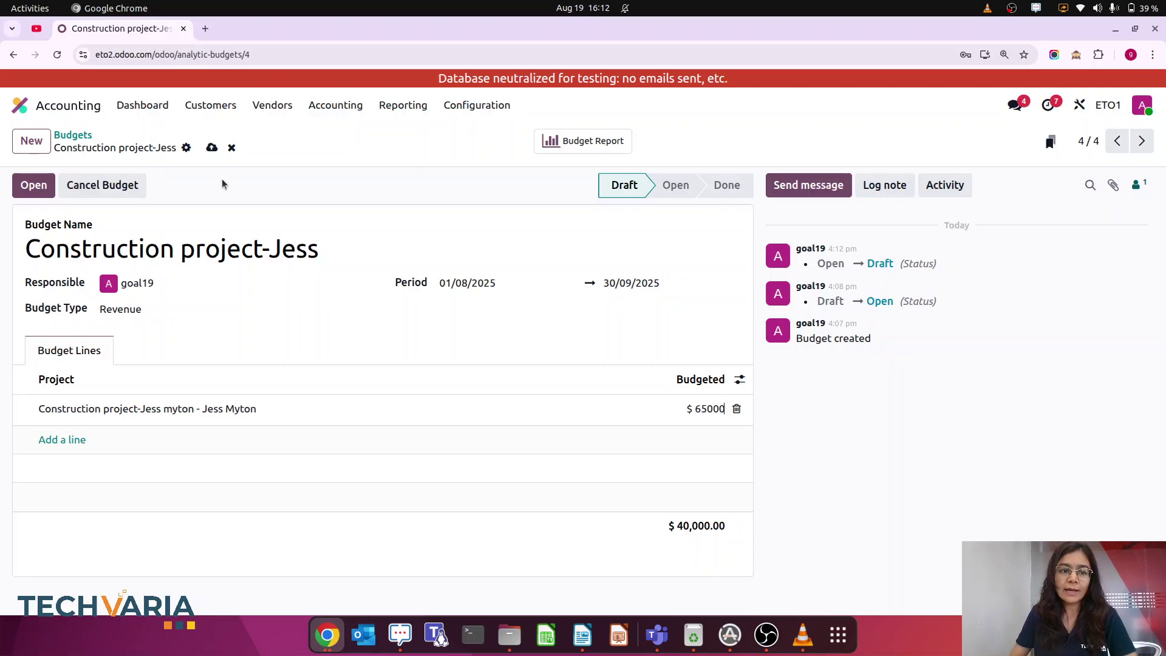
pyautogui.click(211, 147)
pyautogui.click(39, 190)
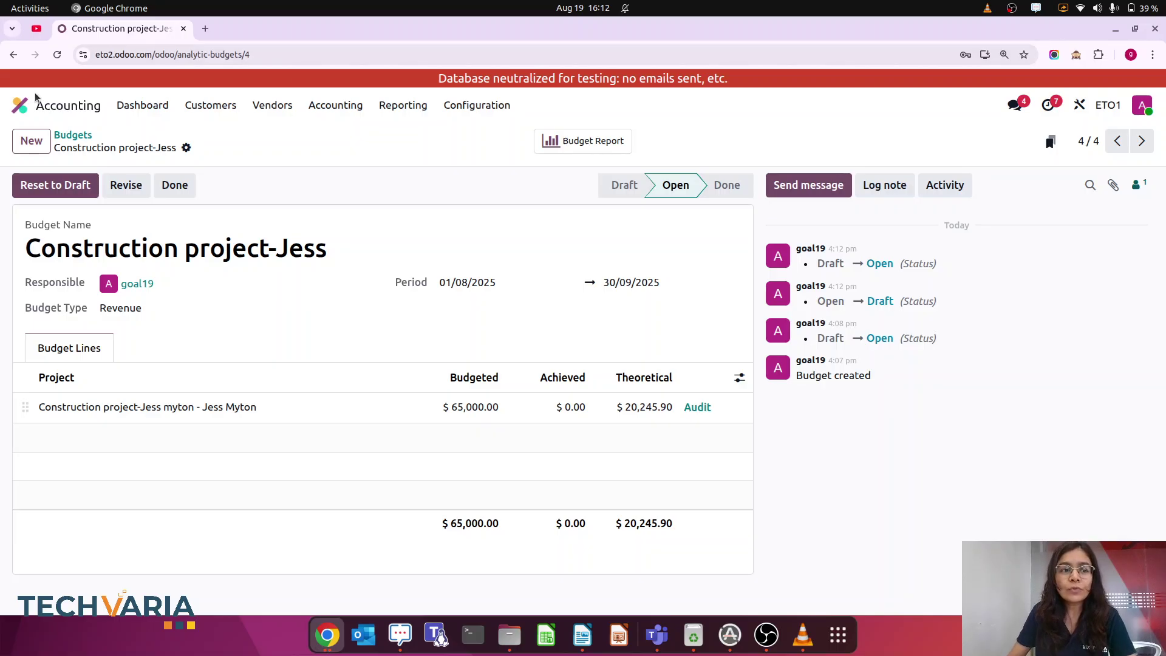
pyautogui.click(13, 107)
# Start a new customer invoice and select the customer
pyautogui.write('inv')
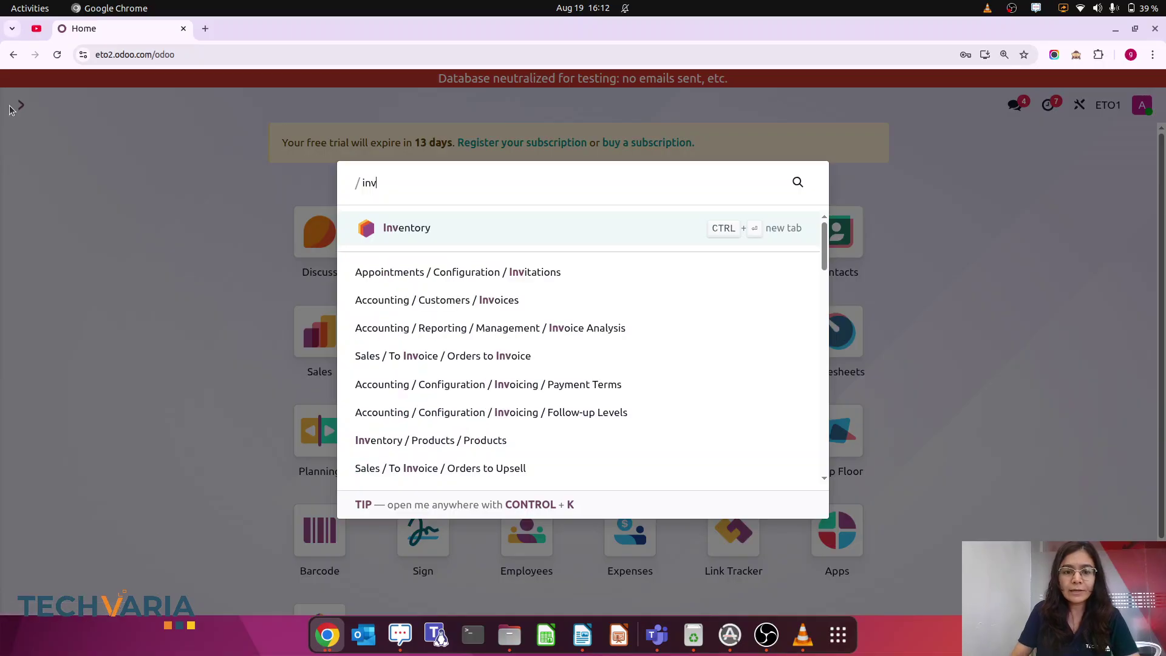
pyautogui.click(498, 303)
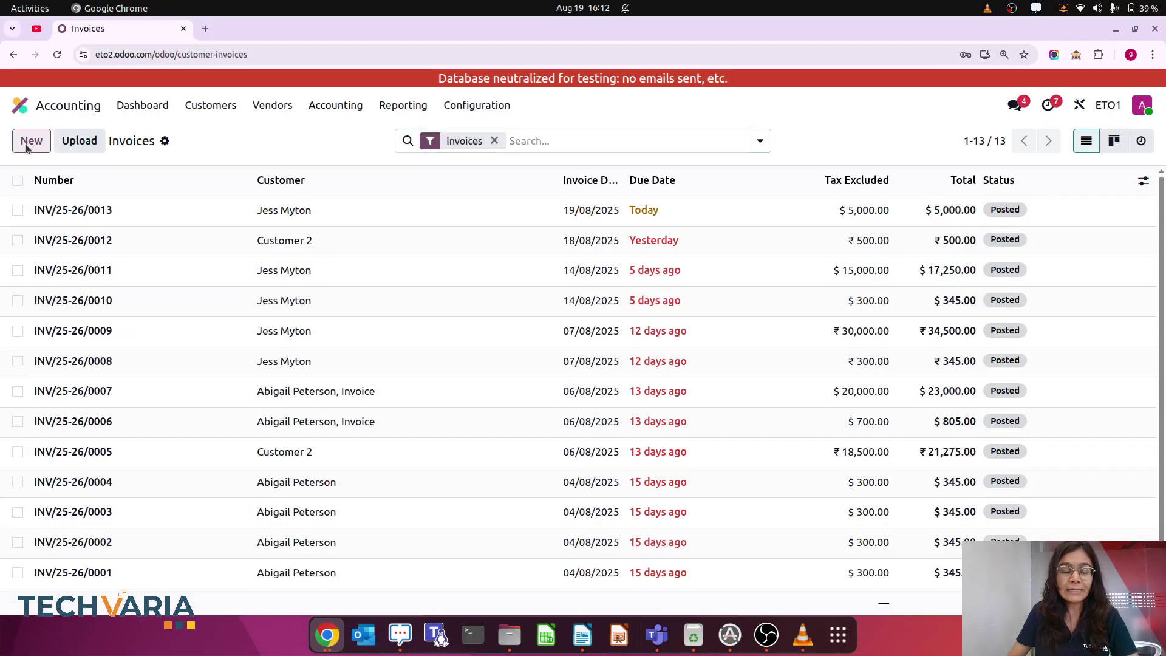
pyautogui.click(31, 140)
pyautogui.click(169, 285)
pyautogui.click(177, 312)
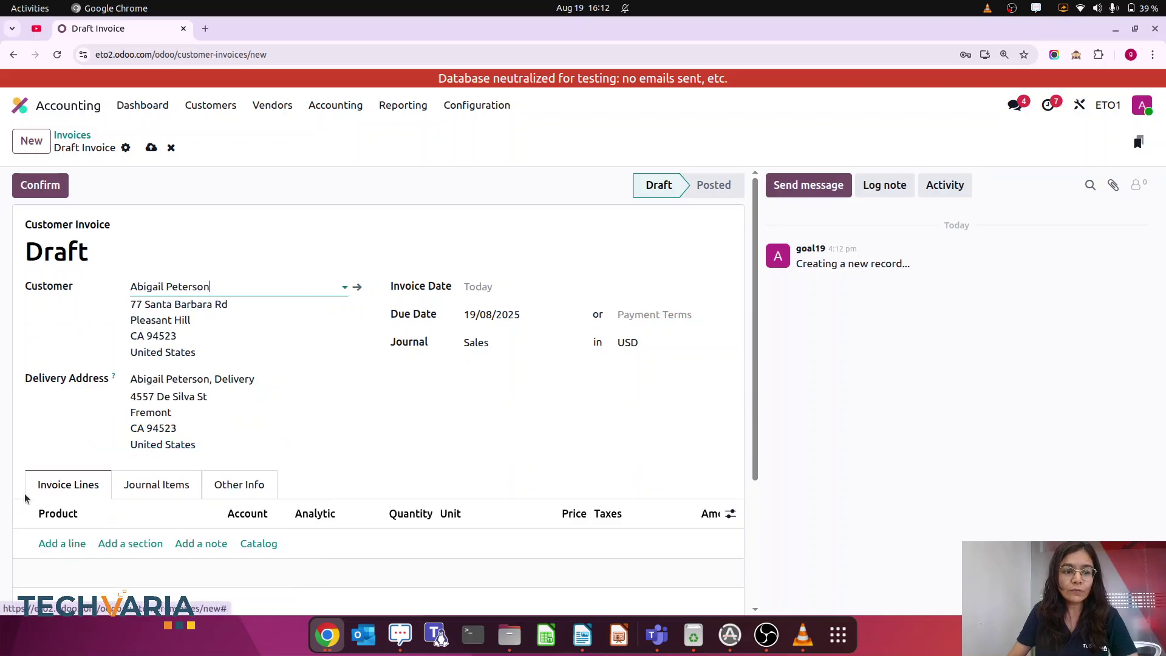
# Add an 'installation' line charged to the Kitchen cabinetry analytic project
pyautogui.click(60, 544)
pyautogui.scroll(-3, 60, 541)
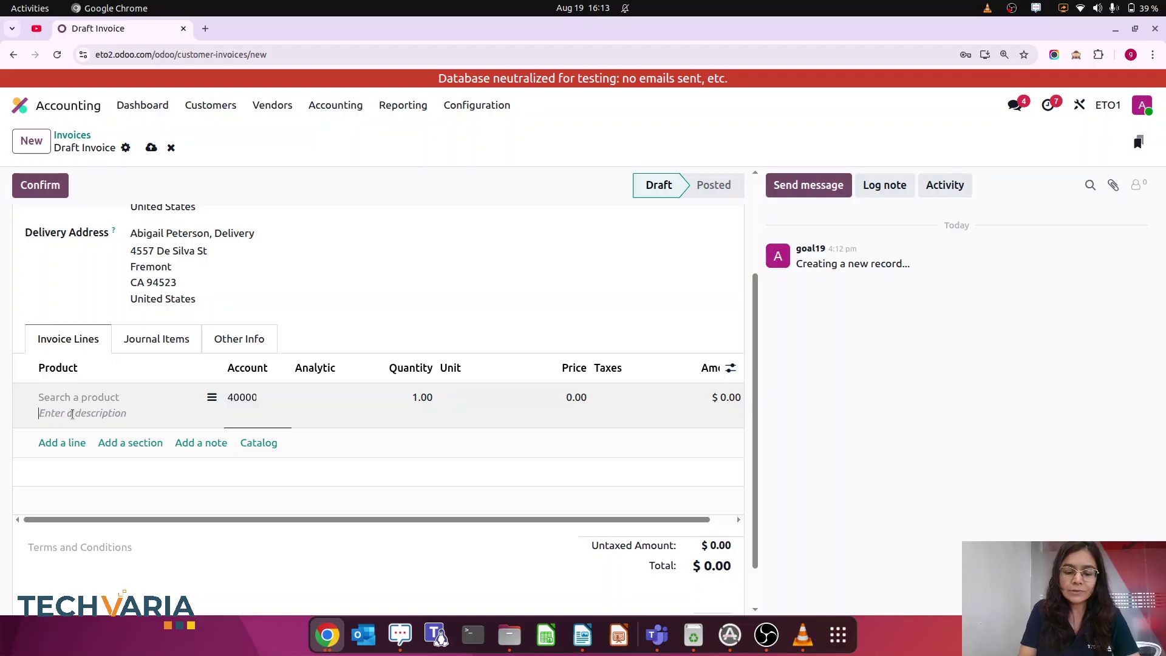
pyautogui.write('insta')
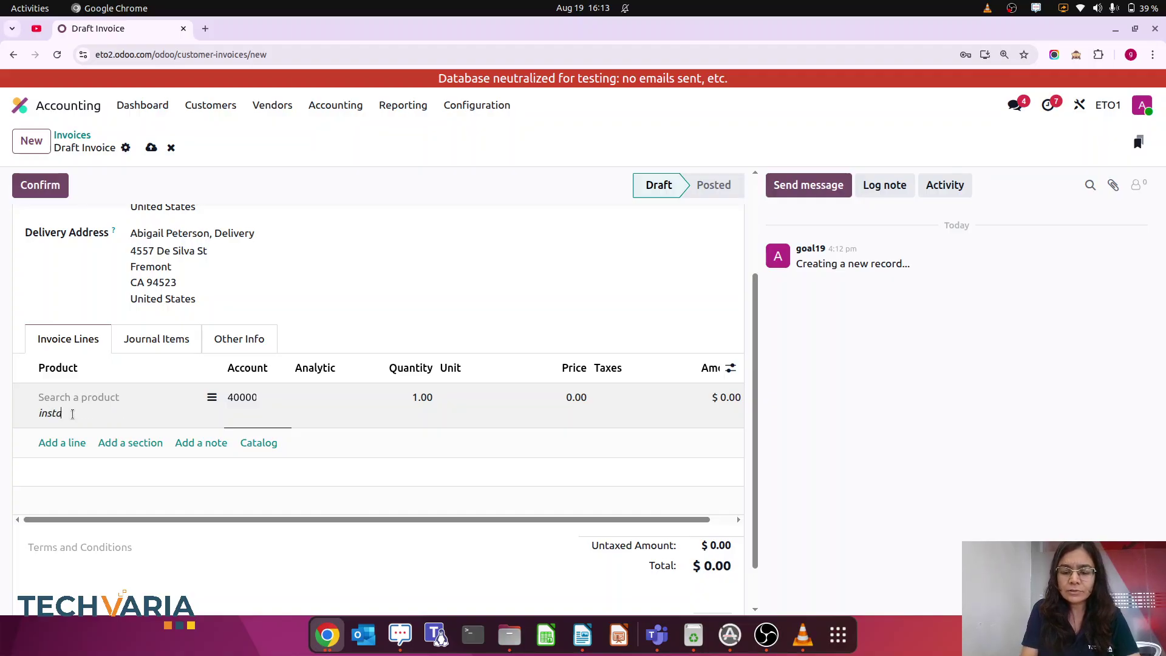
pyautogui.write('llation')
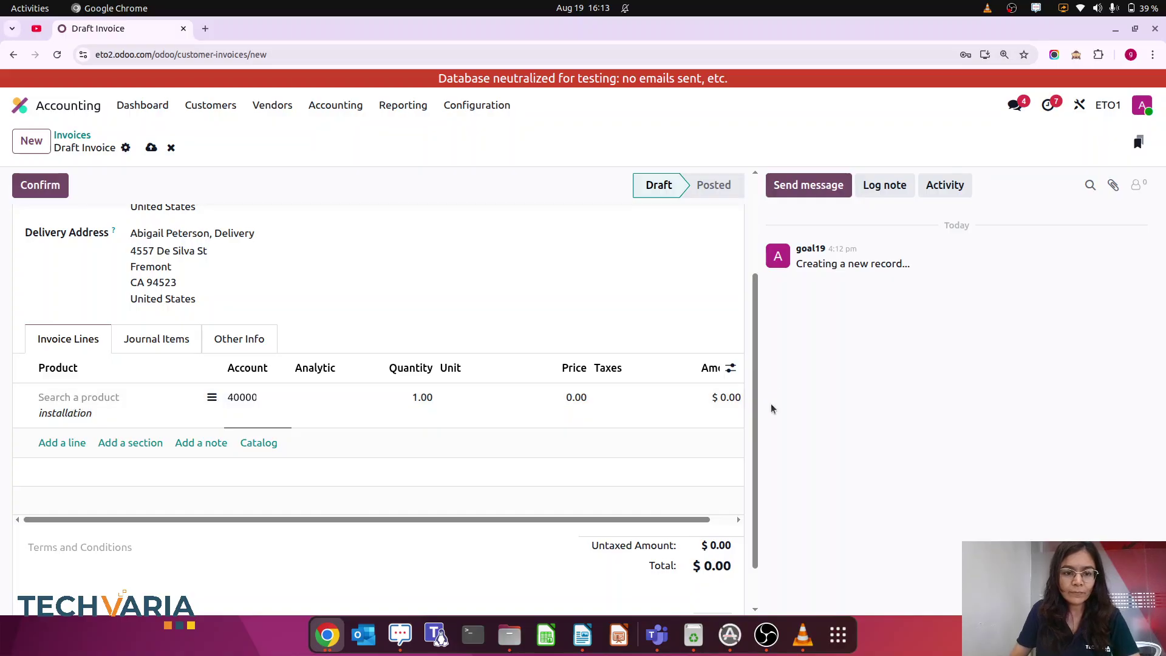
pyautogui.click(771, 410)
pyautogui.click(309, 400)
pyautogui.click(225, 496)
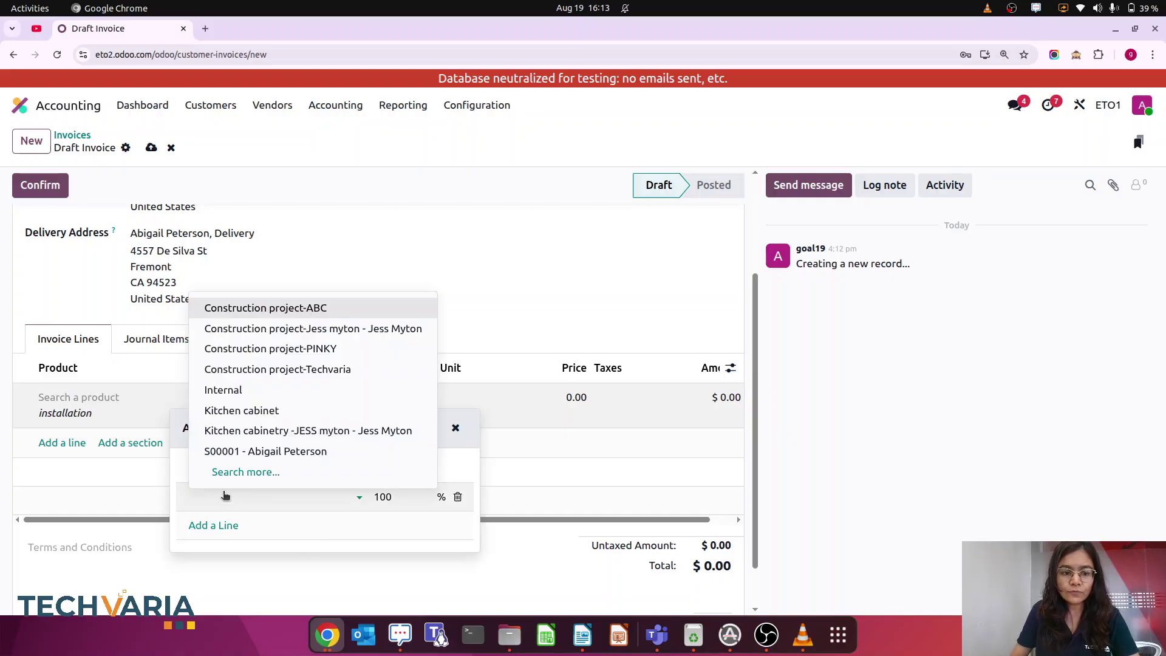
pyautogui.click(331, 430)
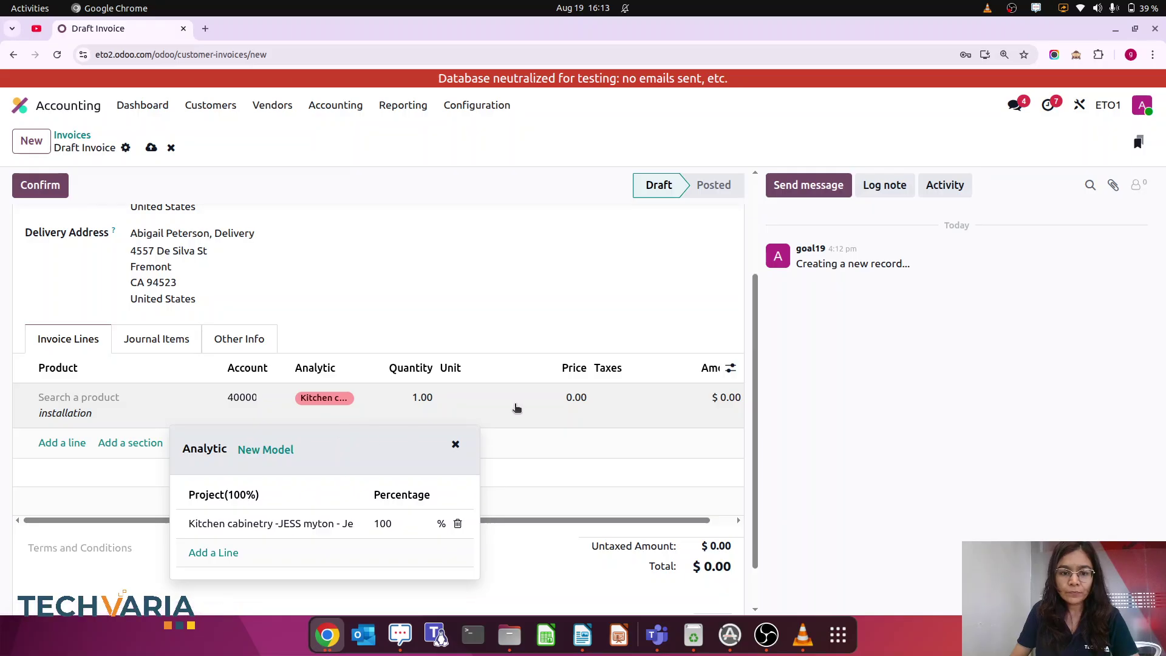
pyautogui.click(455, 445)
# Price the installation line at 5,000 and confirm the invoice
pyautogui.click(547, 401)
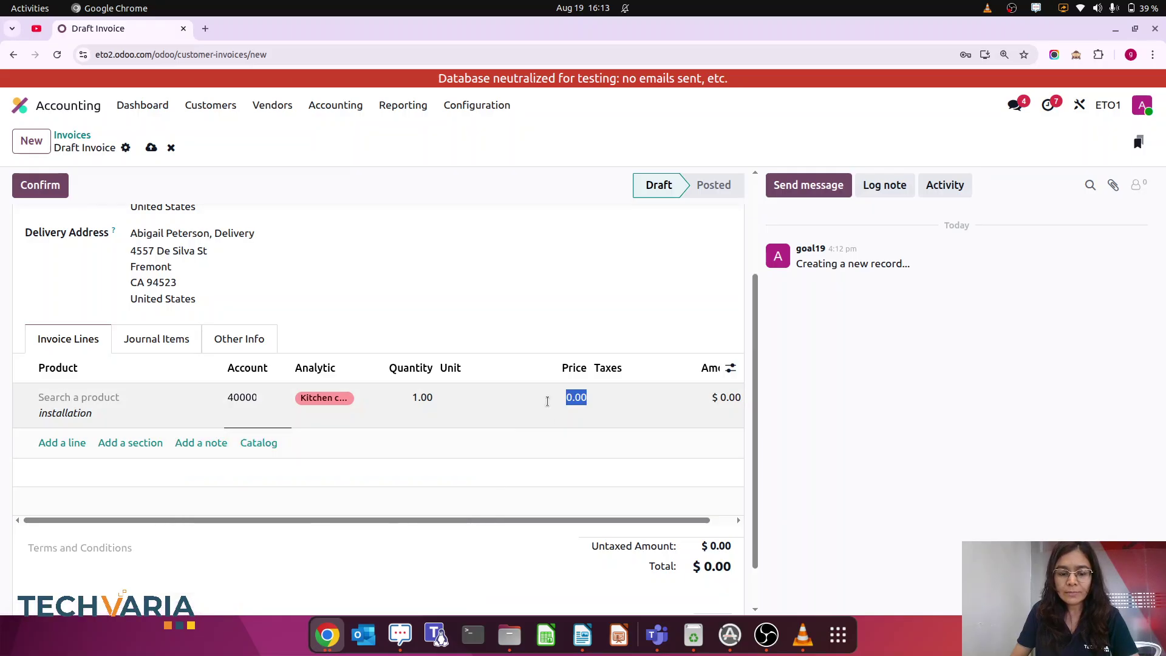
pyautogui.write('5')
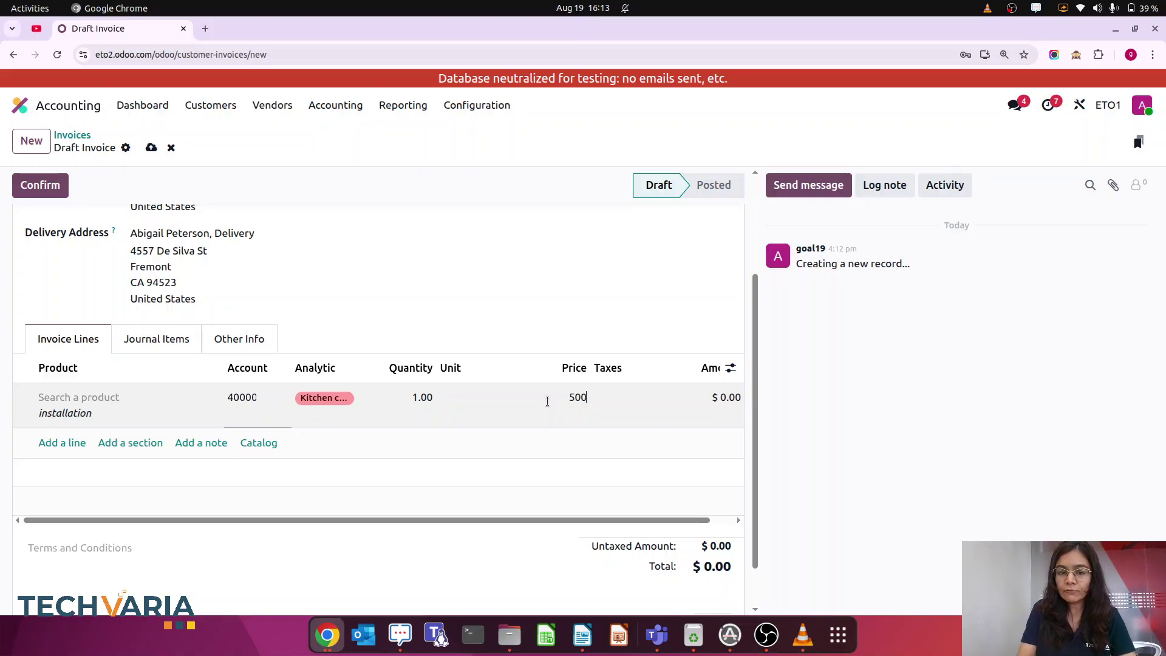
pyautogui.click(920, 487)
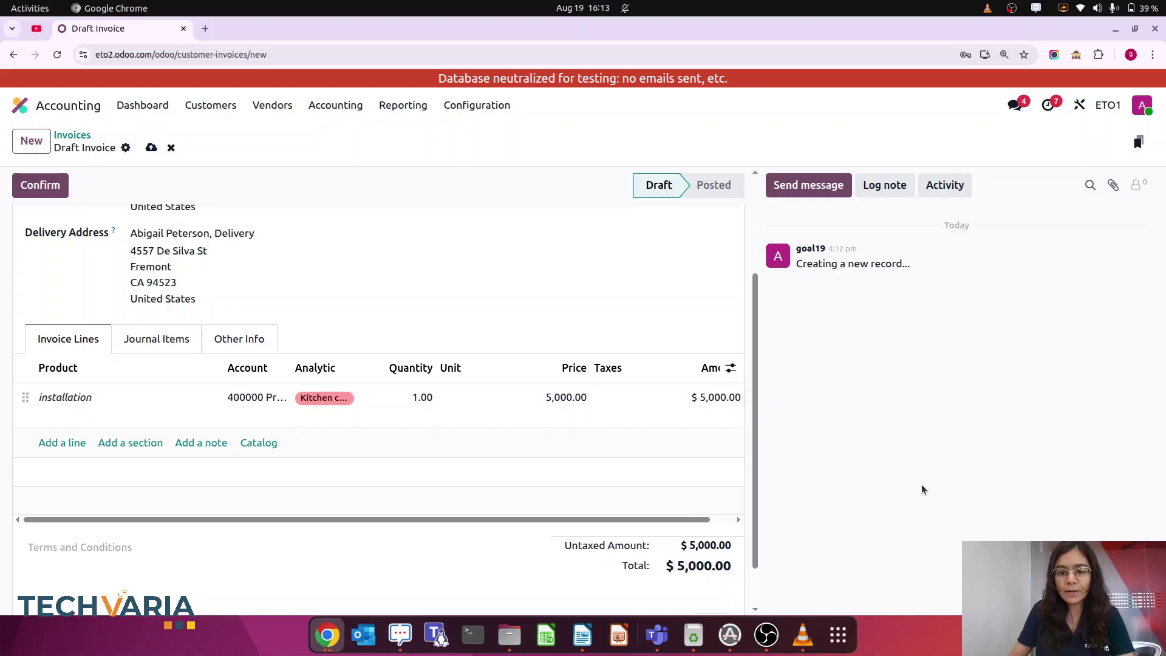
pyautogui.click(49, 191)
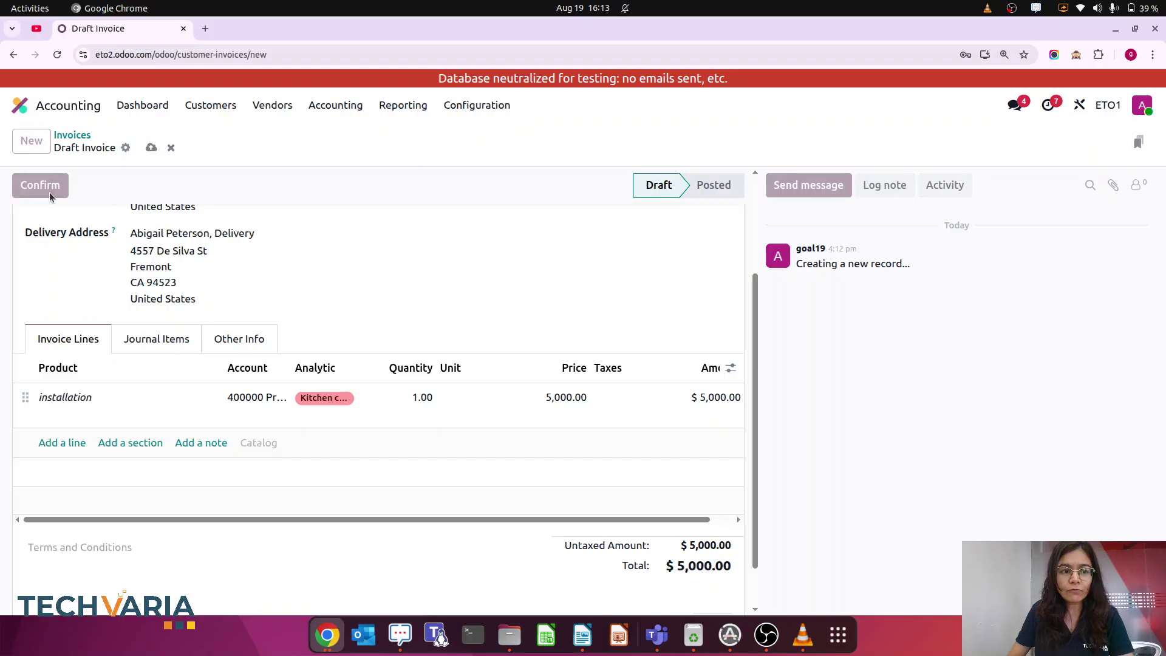
# Check the Construction project-Jess budget figures in Analytic Budget
pyautogui.click(31, 108)
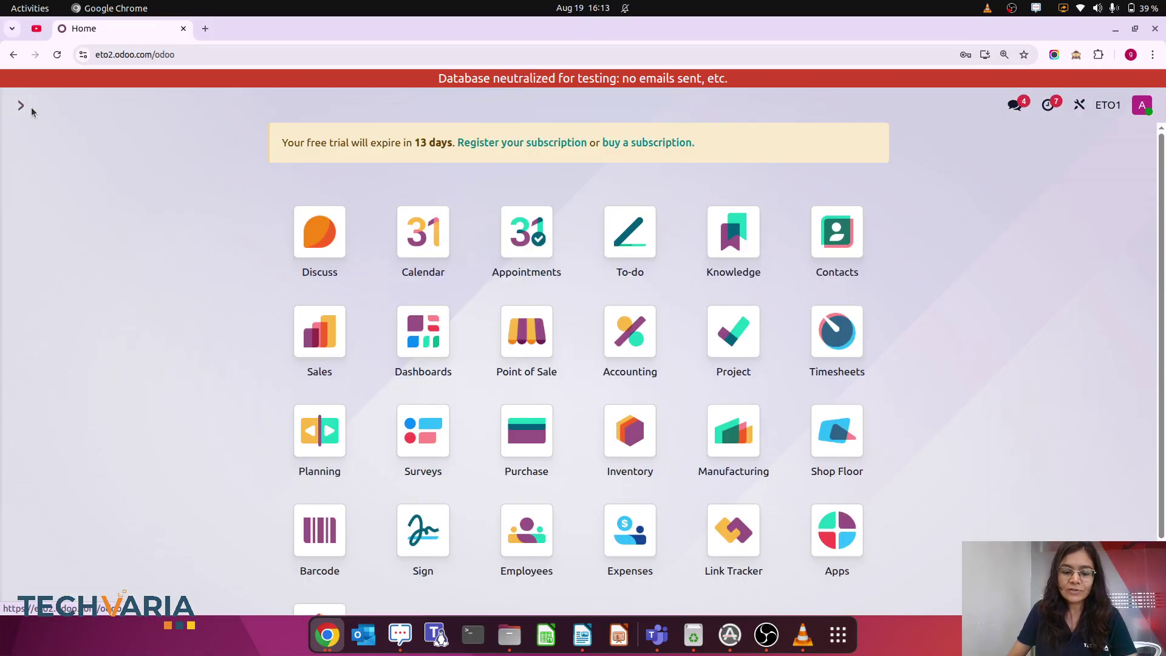
pyautogui.write('bug')
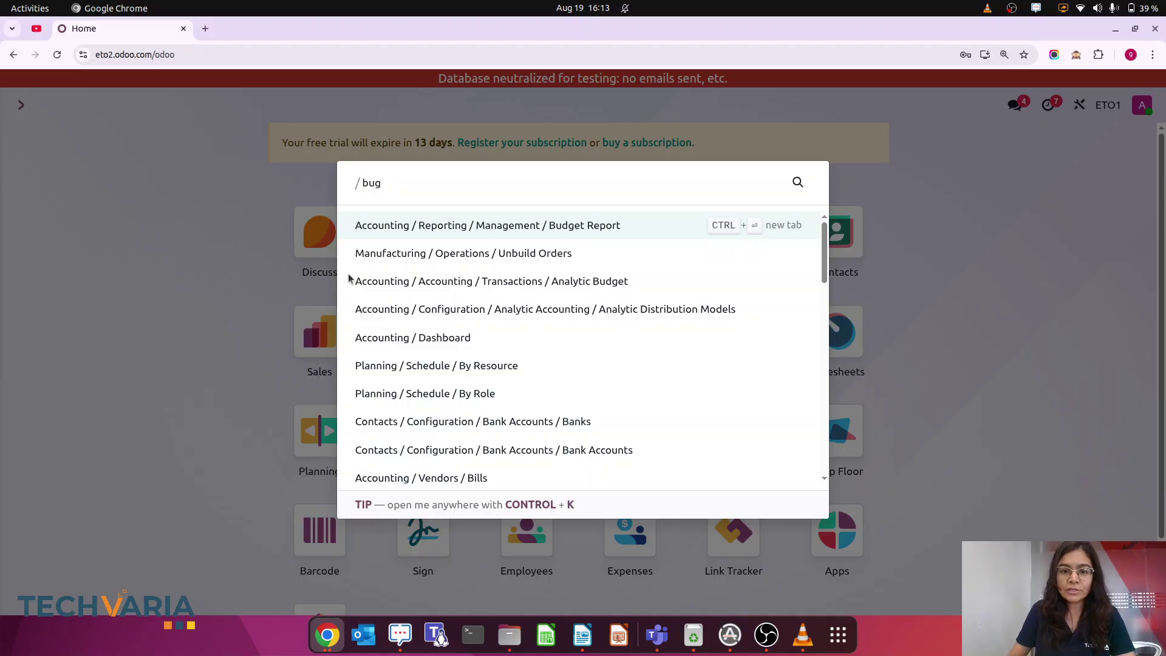
pyautogui.click(565, 285)
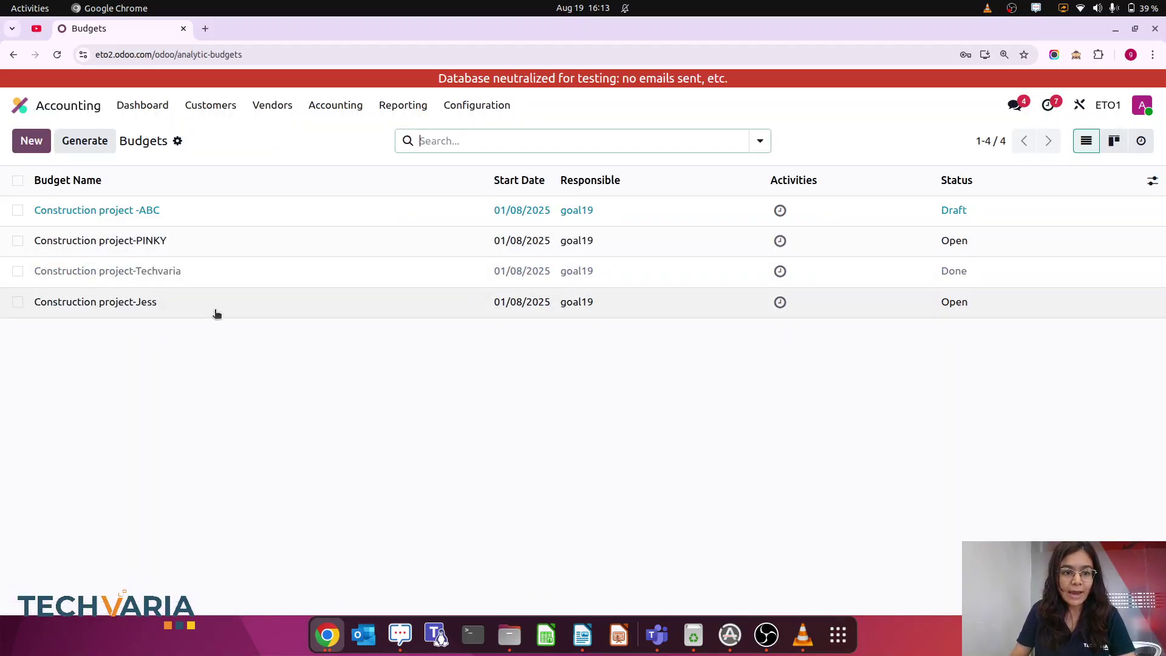
pyautogui.click(217, 302)
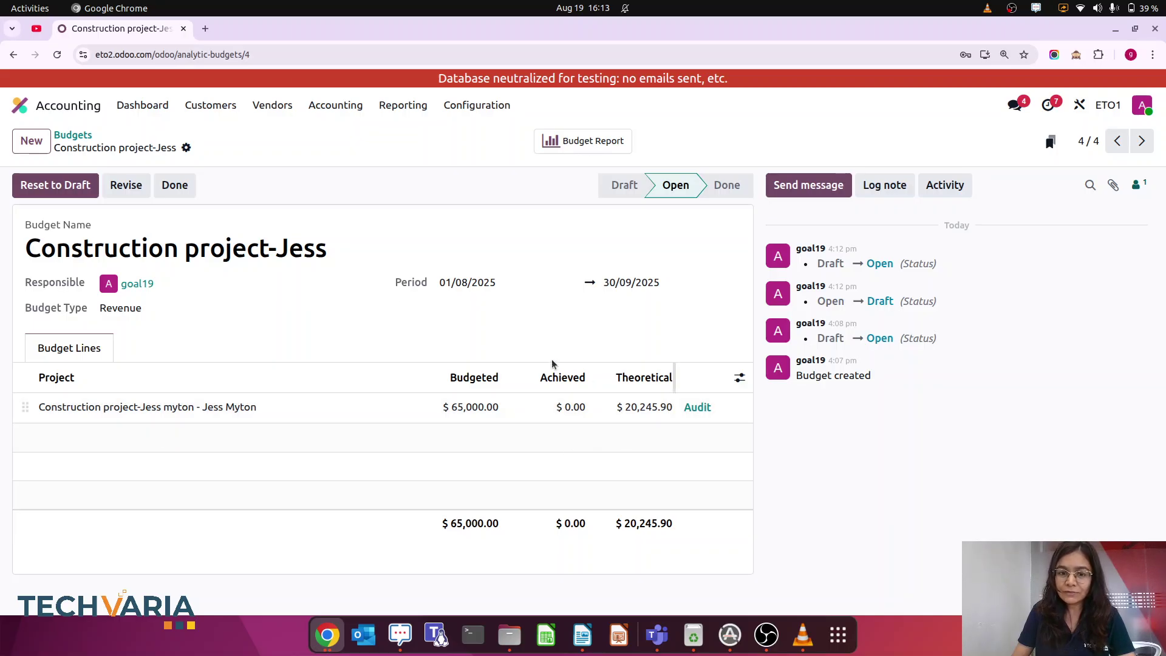
pyautogui.click(24, 114)
# Open the 5,000 installation invoice INV/25-26/0014 and reset it to draft
pyautogui.write('inv')
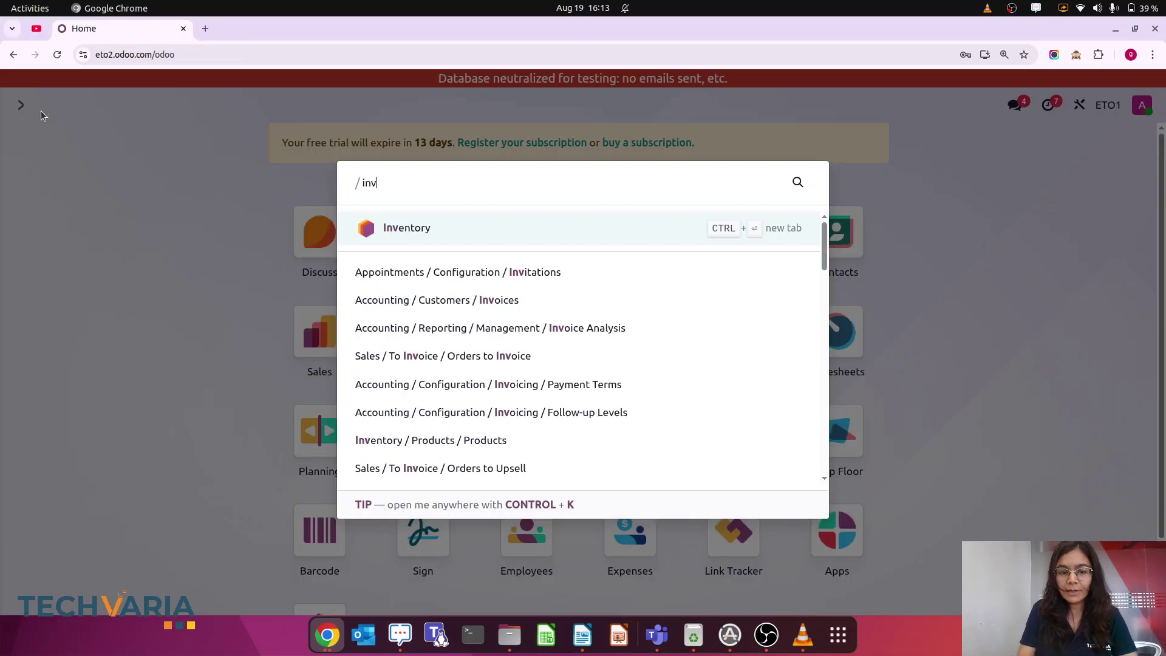
pyautogui.click(495, 304)
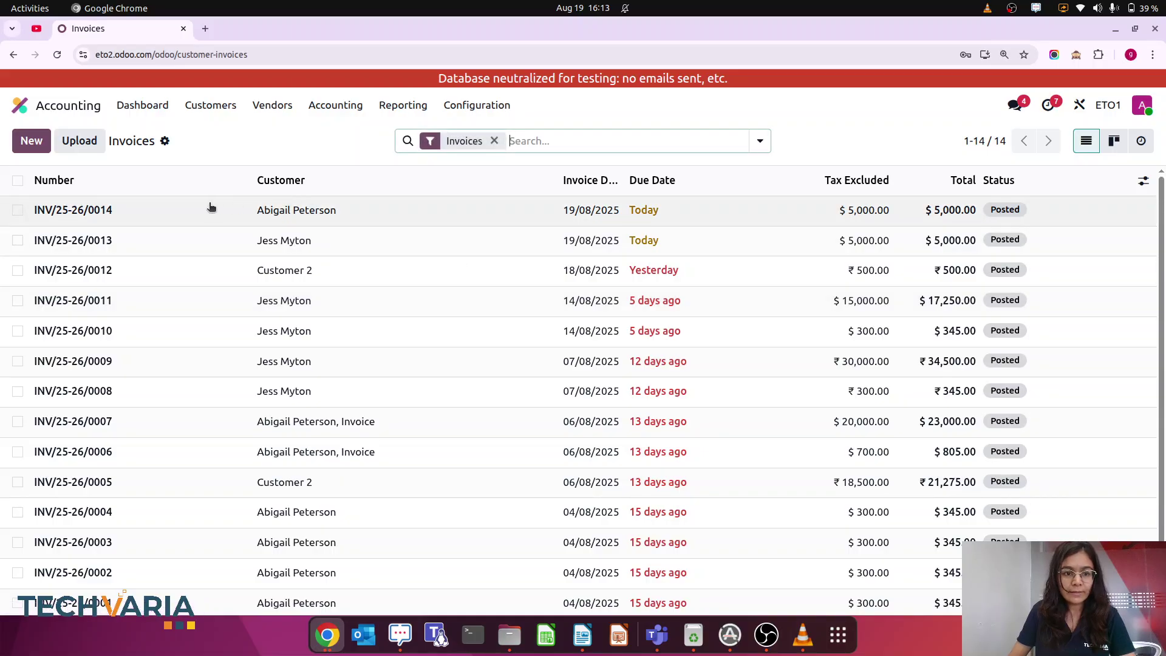
pyautogui.click(205, 213)
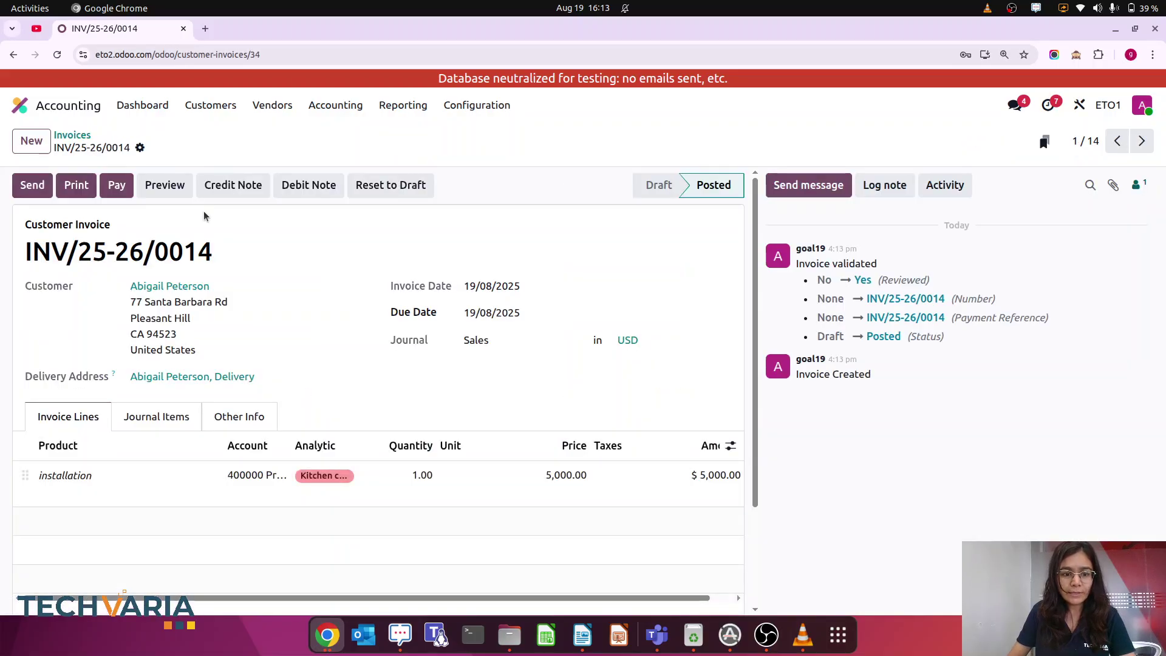
pyautogui.click(395, 186)
# Recharge the installation line from Kitchen cabinetry to Construction project-Jess and repost the invoice
pyautogui.click(321, 480)
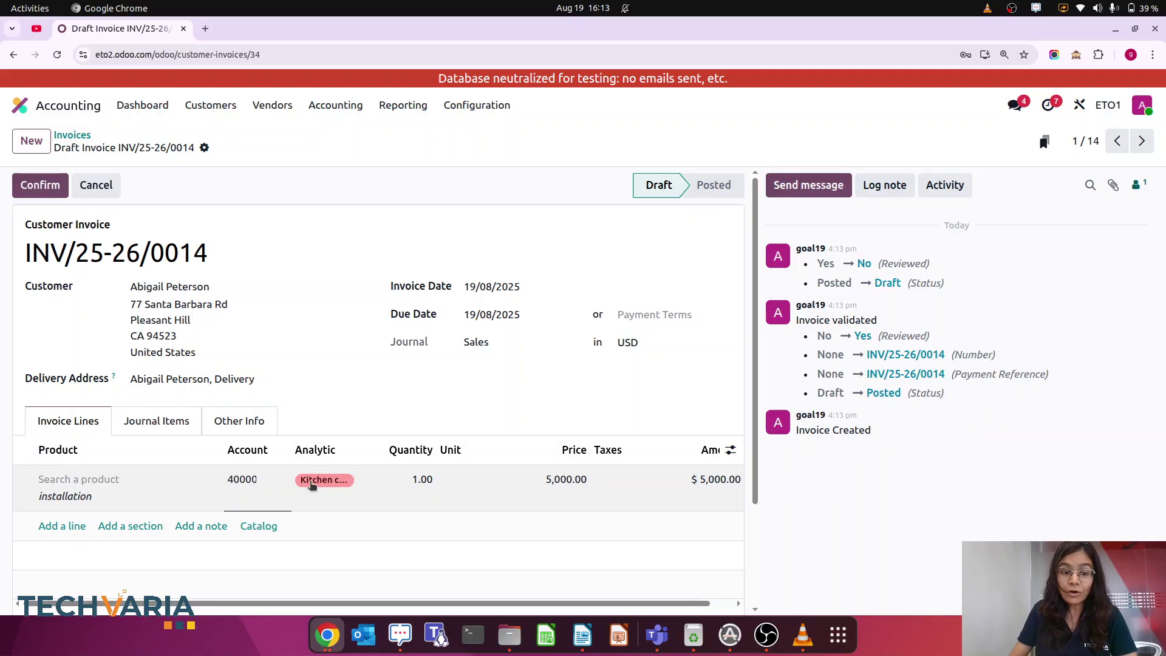
pyautogui.click(344, 473)
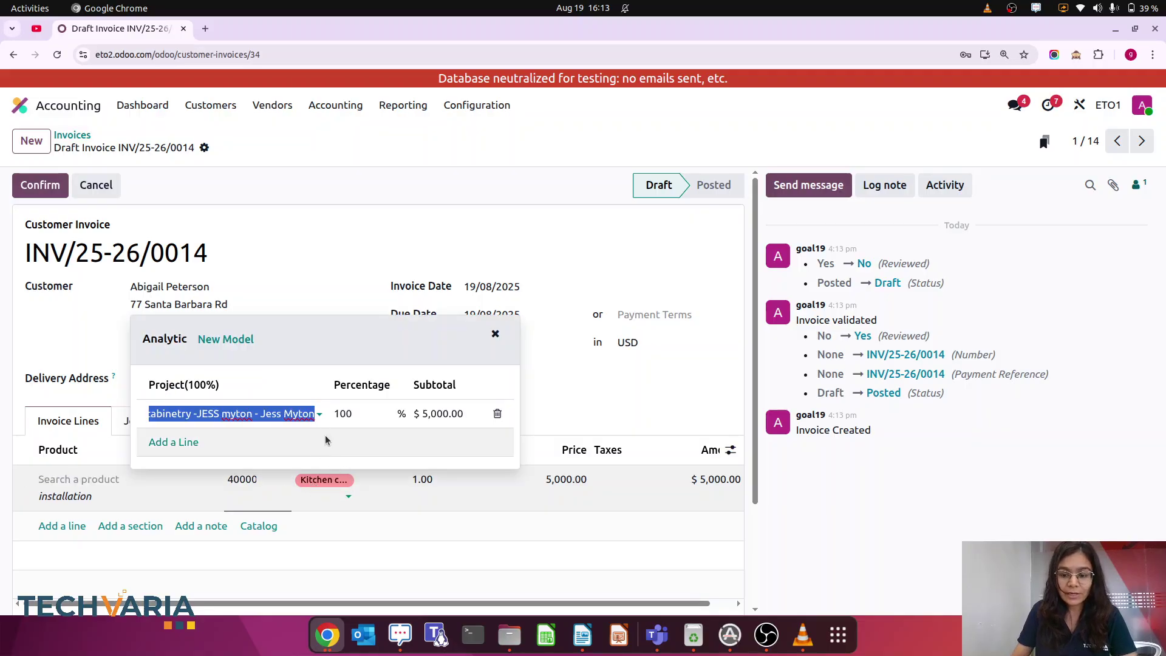
pyautogui.press('BackSpace')
pyautogui.write('con')
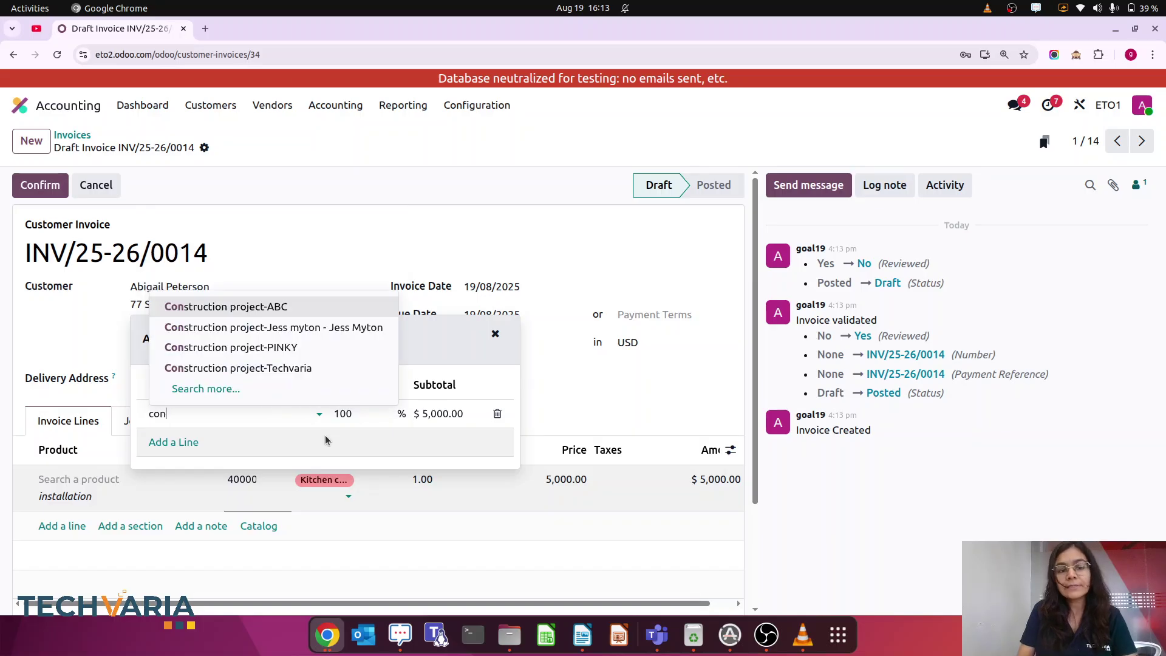
pyautogui.click(339, 334)
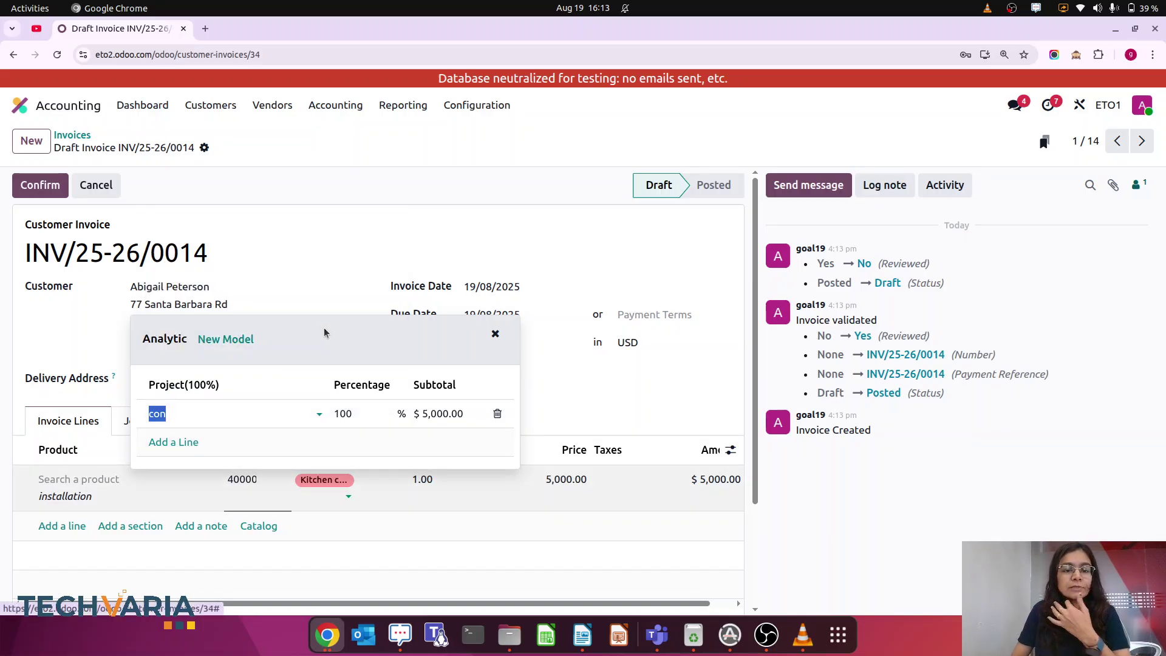
pyautogui.click(898, 491)
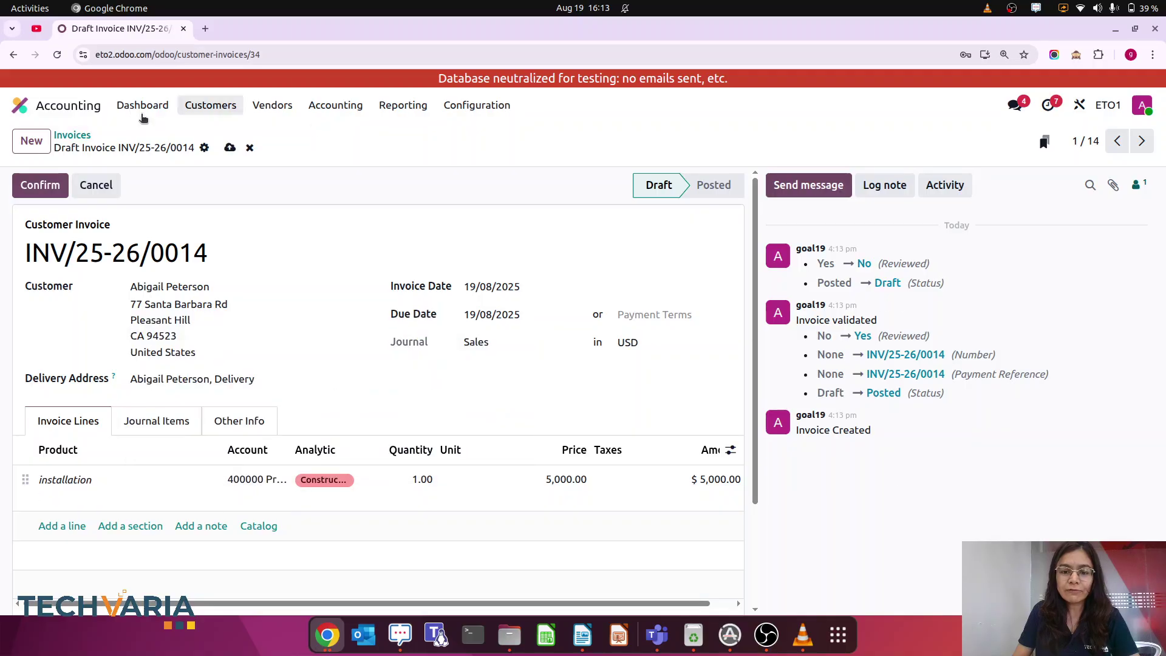
pyautogui.click(39, 190)
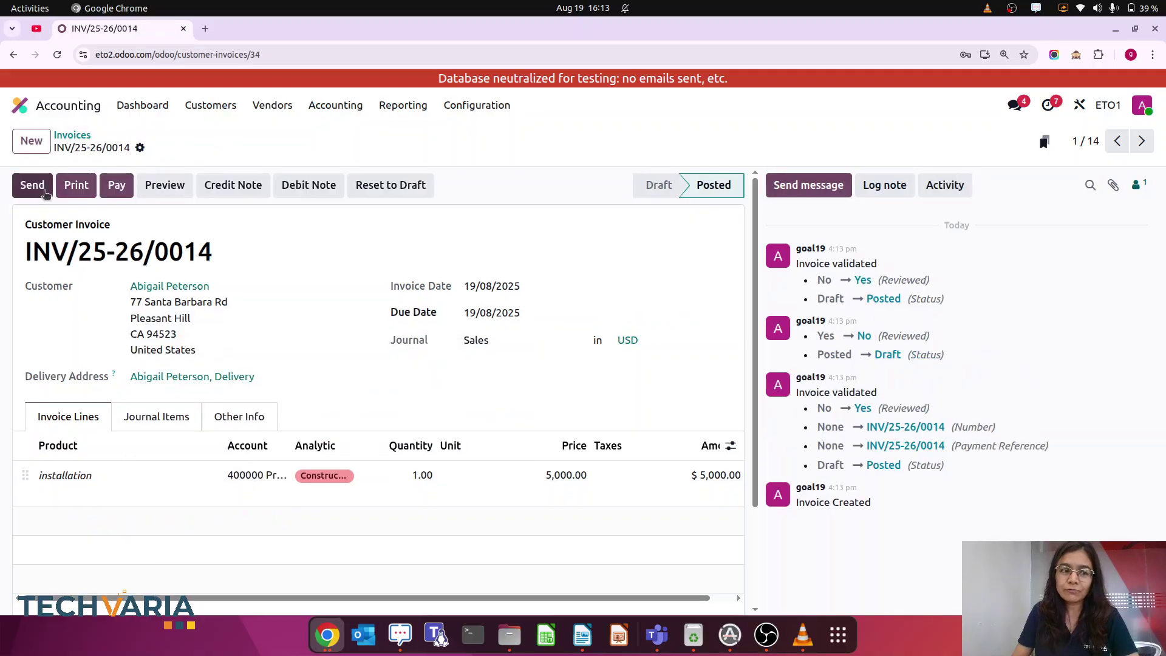
pyautogui.click(20, 105)
pyautogui.write('bud')
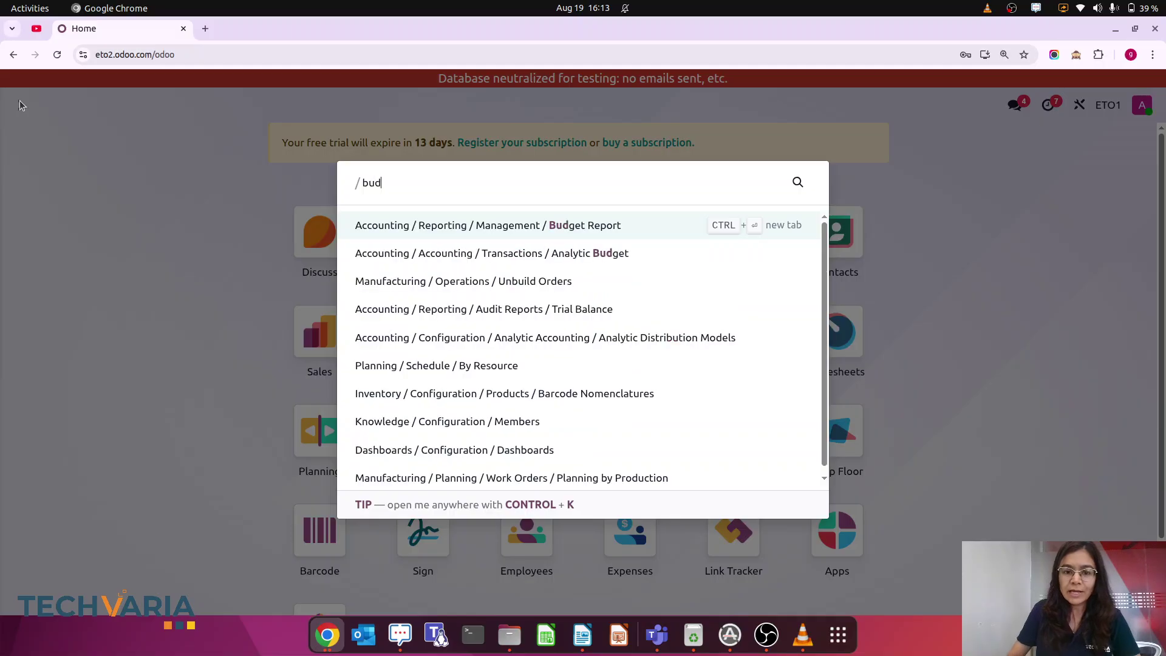
# Open the 65,000 Revenue budget Construction project-Jess and reset it to draft
pyautogui.click(559, 255)
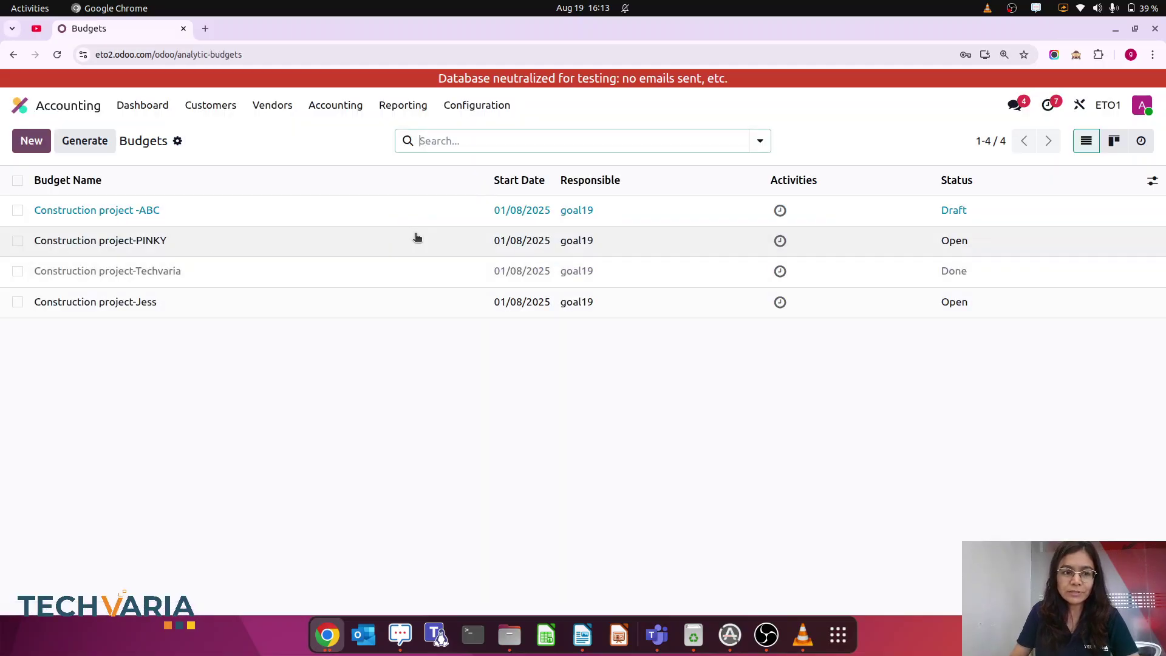
pyautogui.click(210, 311)
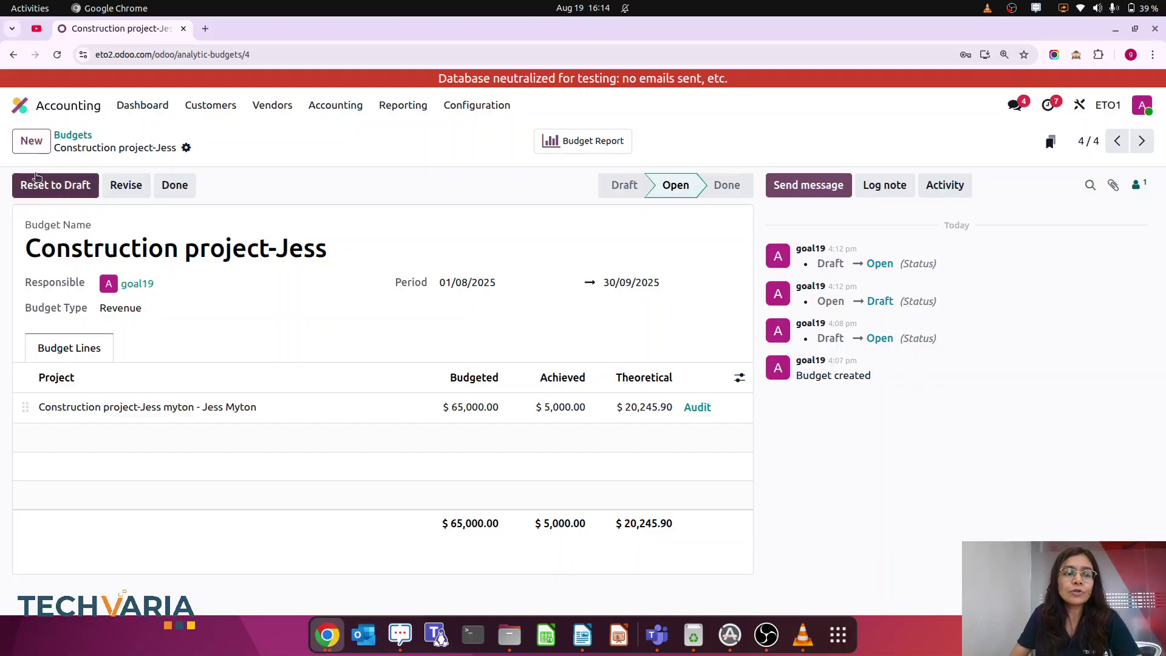
pyautogui.click(46, 192)
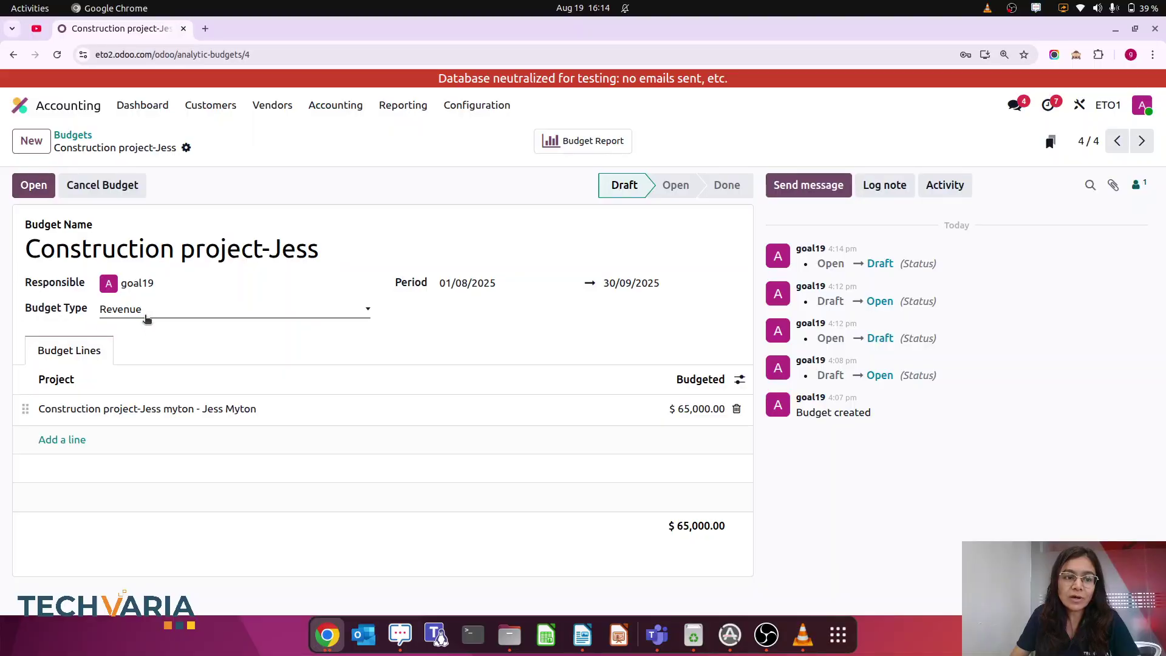
# Switch the budget type to Both, enter 90,000 budgeted, save, and reopen it
pyautogui.click(145, 308)
pyautogui.click(15, 63)
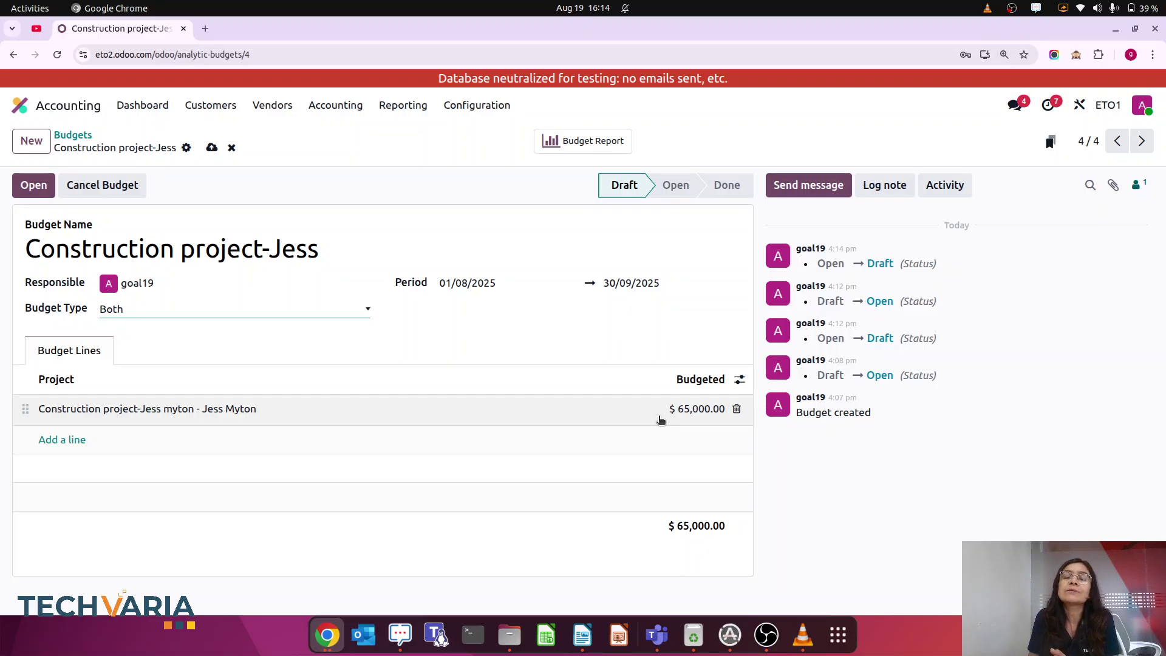
pyautogui.click(681, 409)
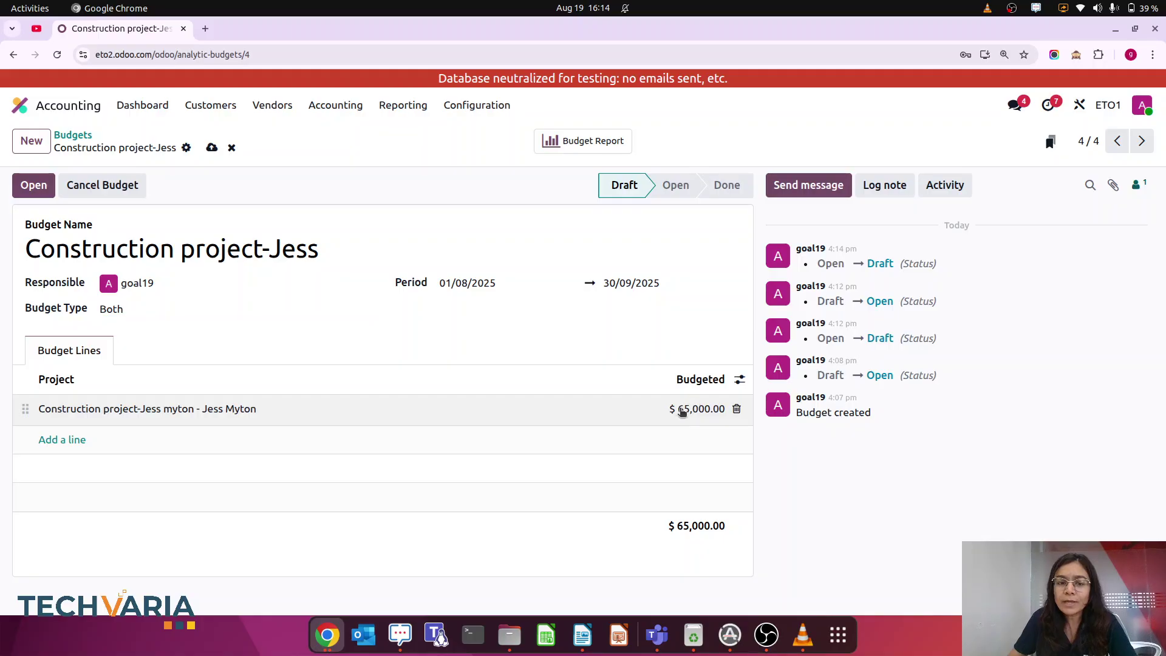
pyautogui.write('1')
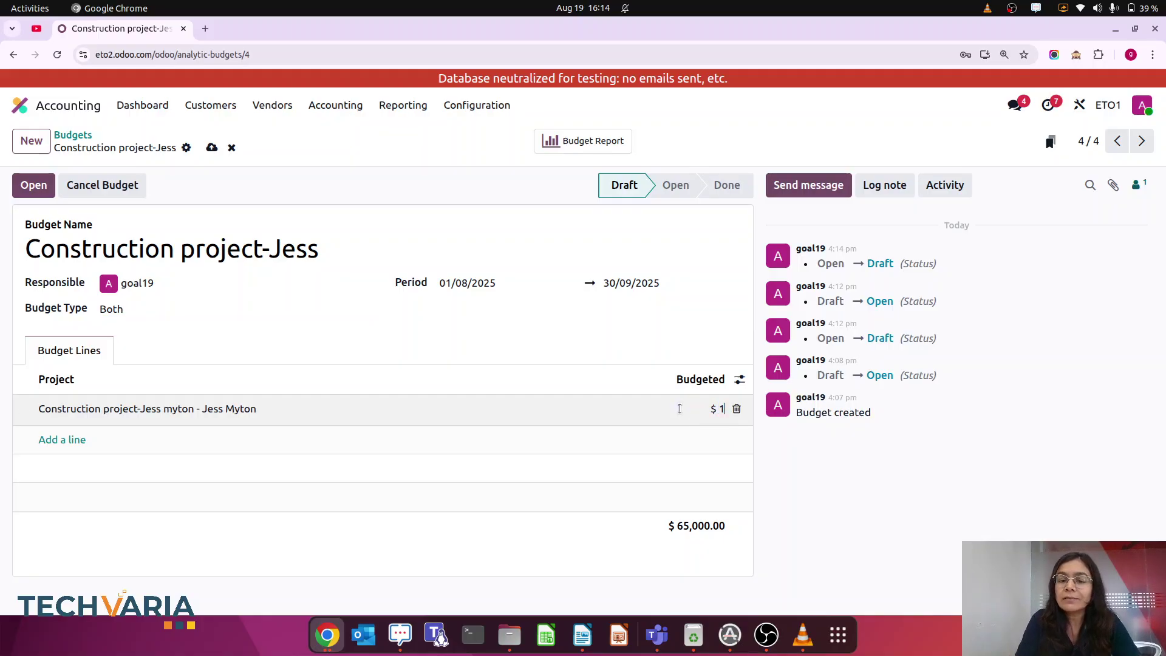
pyautogui.press('BackSpace')
pyautogui.write('7')
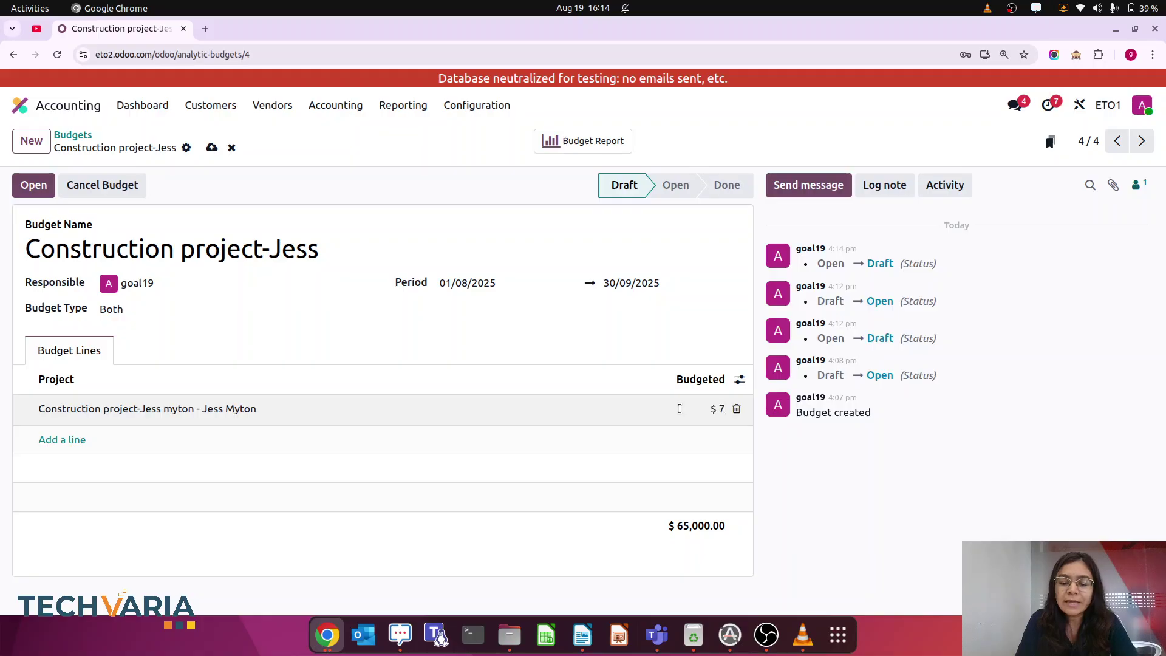
pyautogui.write('90000')
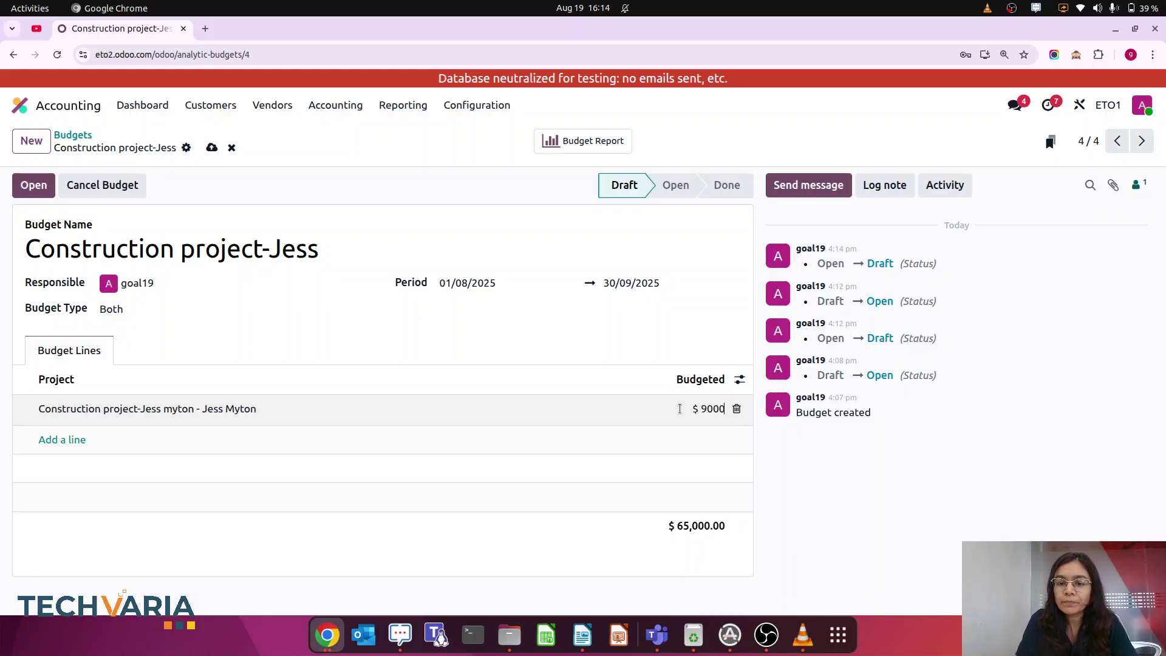
pyautogui.click(957, 541)
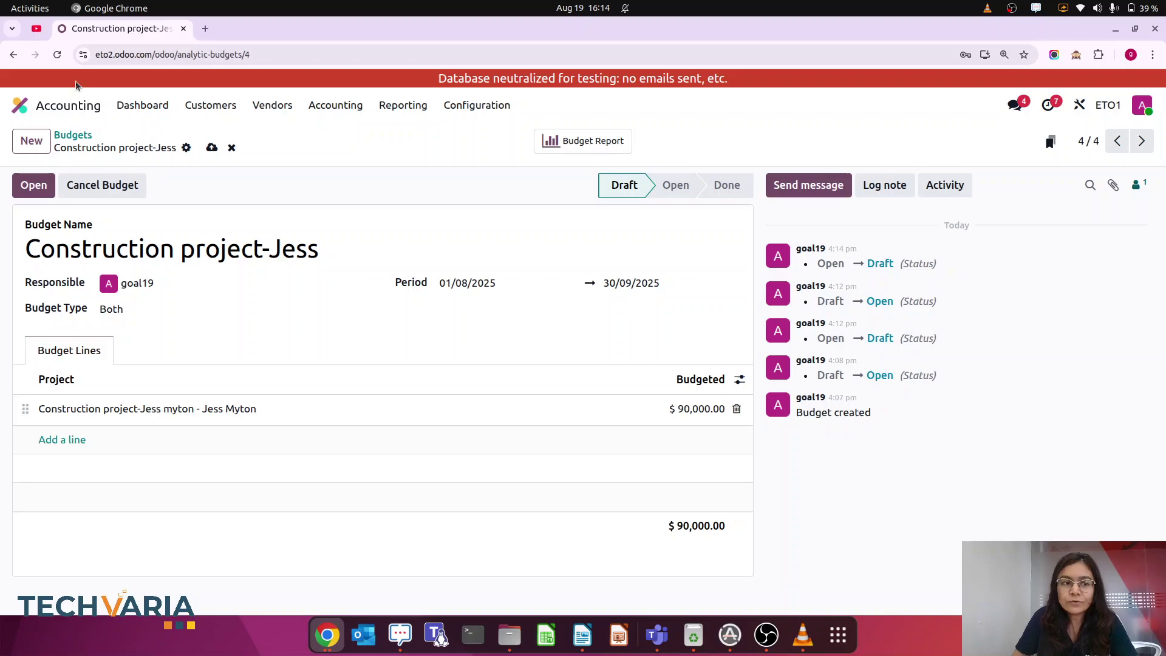
pyautogui.click(212, 148)
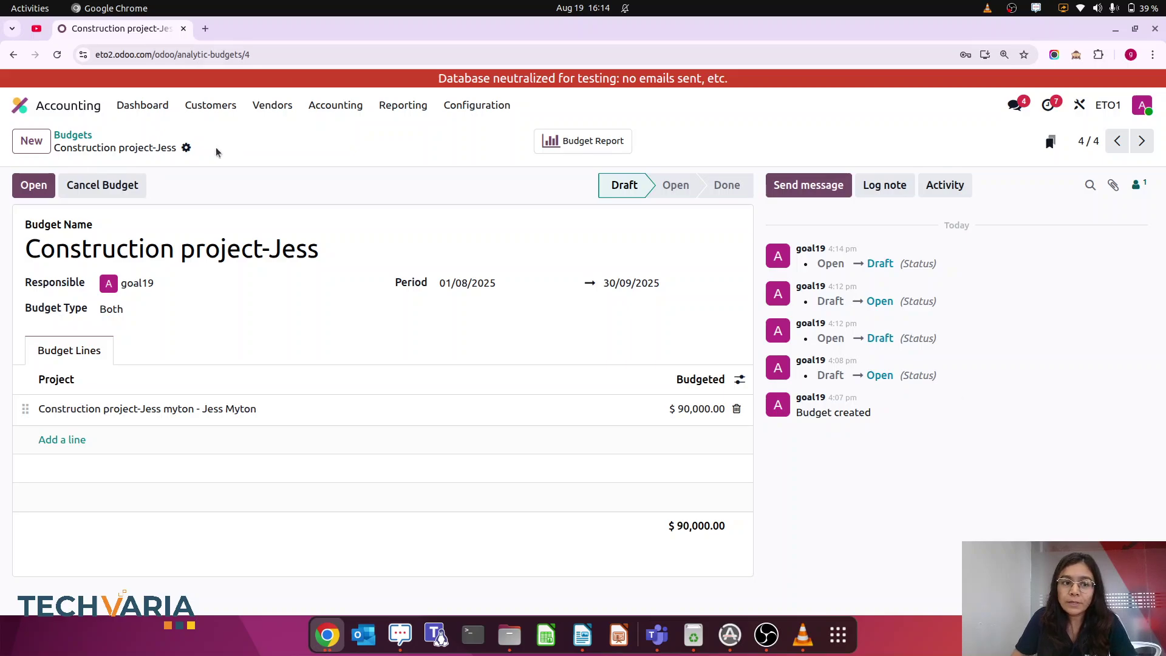
pyautogui.click(17, 187)
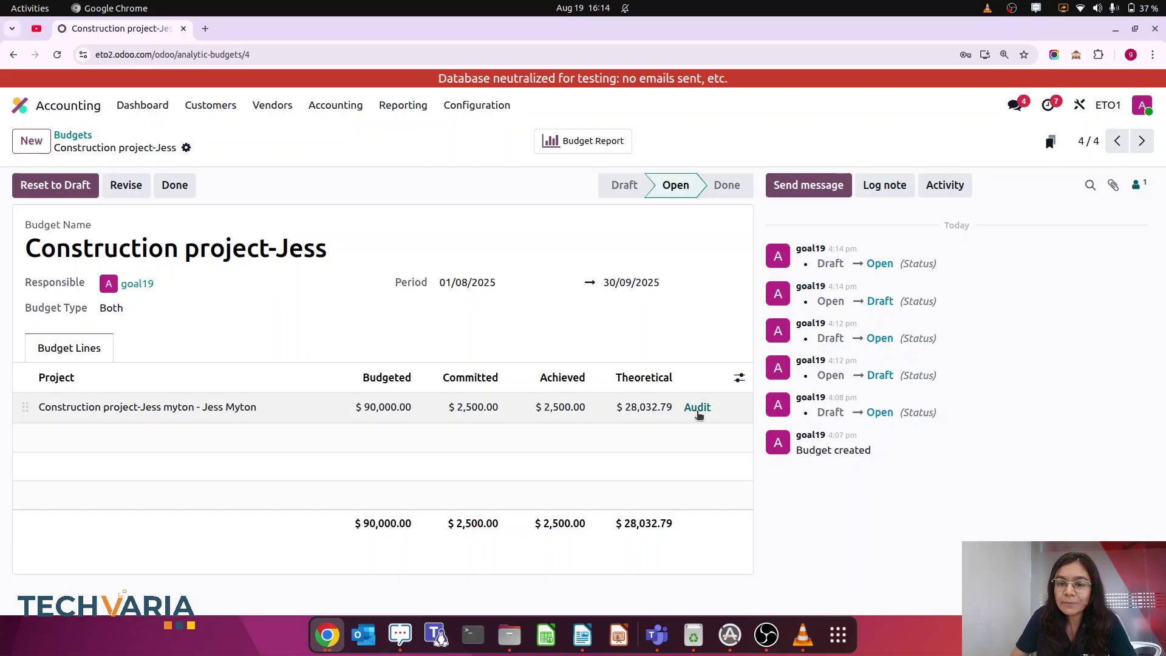
pyautogui.click(697, 407)
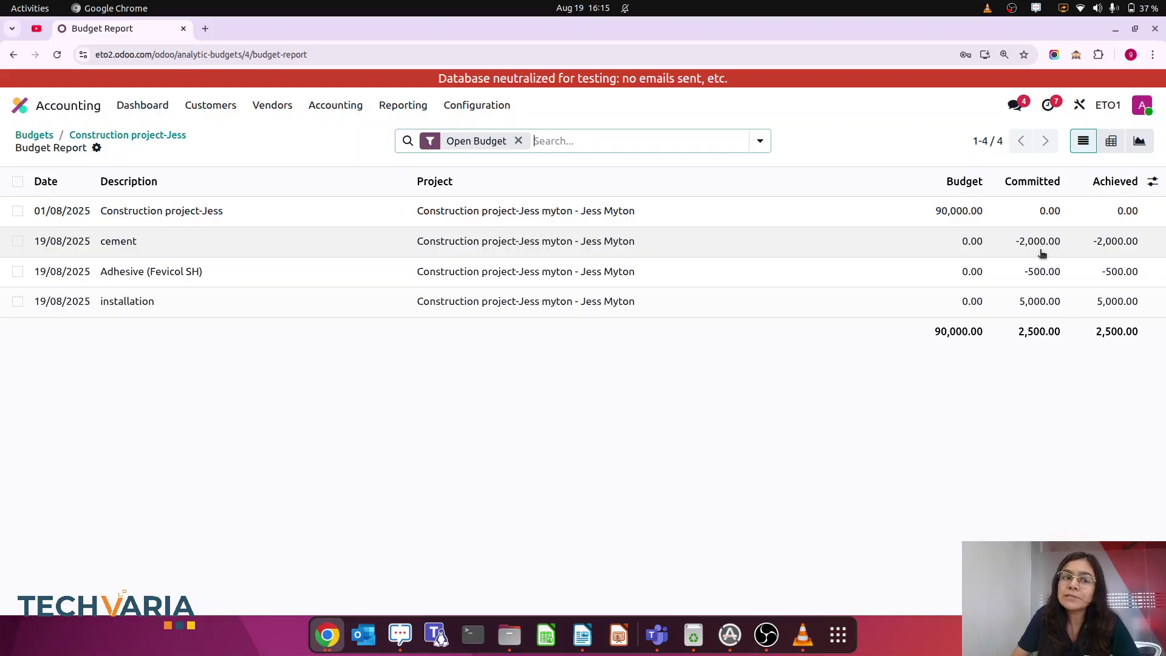
pyautogui.click(149, 135)
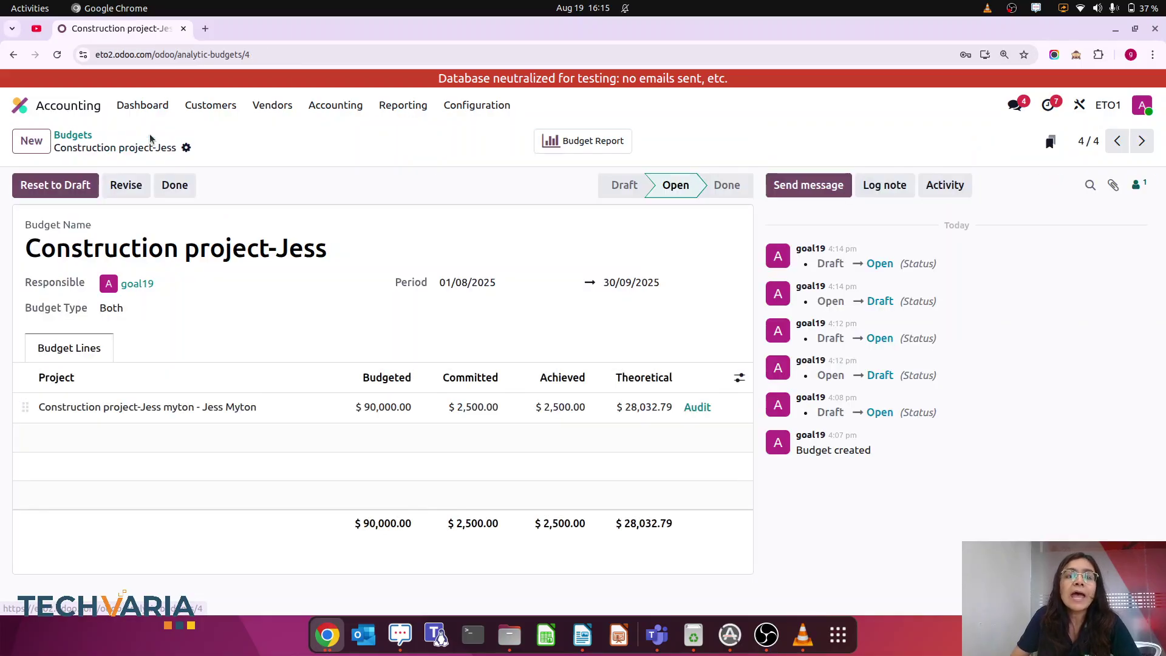
# Start a new customer invoice and select the customer
pyautogui.click(20, 105)
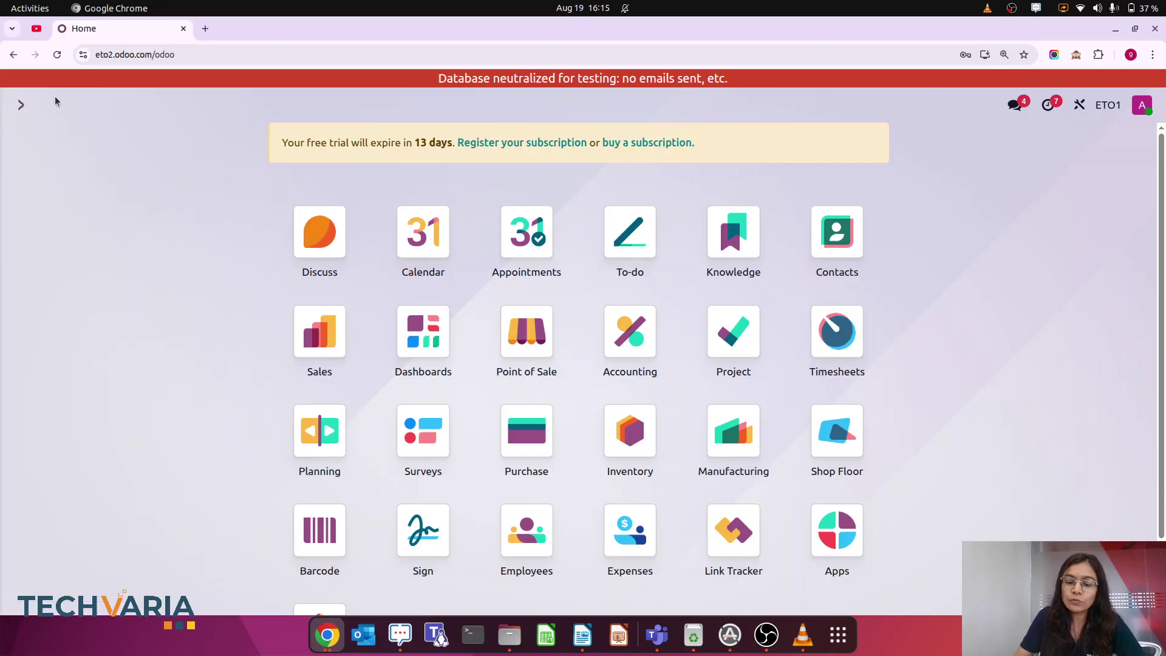
pyautogui.write('inv')
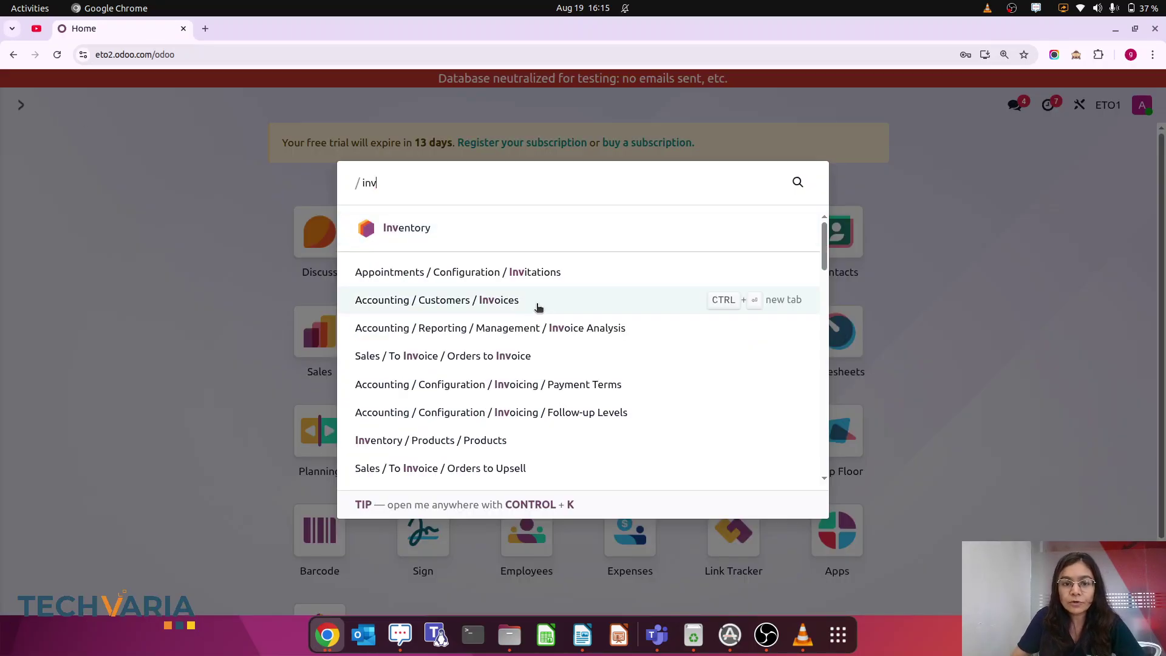
pyautogui.click(502, 303)
pyautogui.click(31, 140)
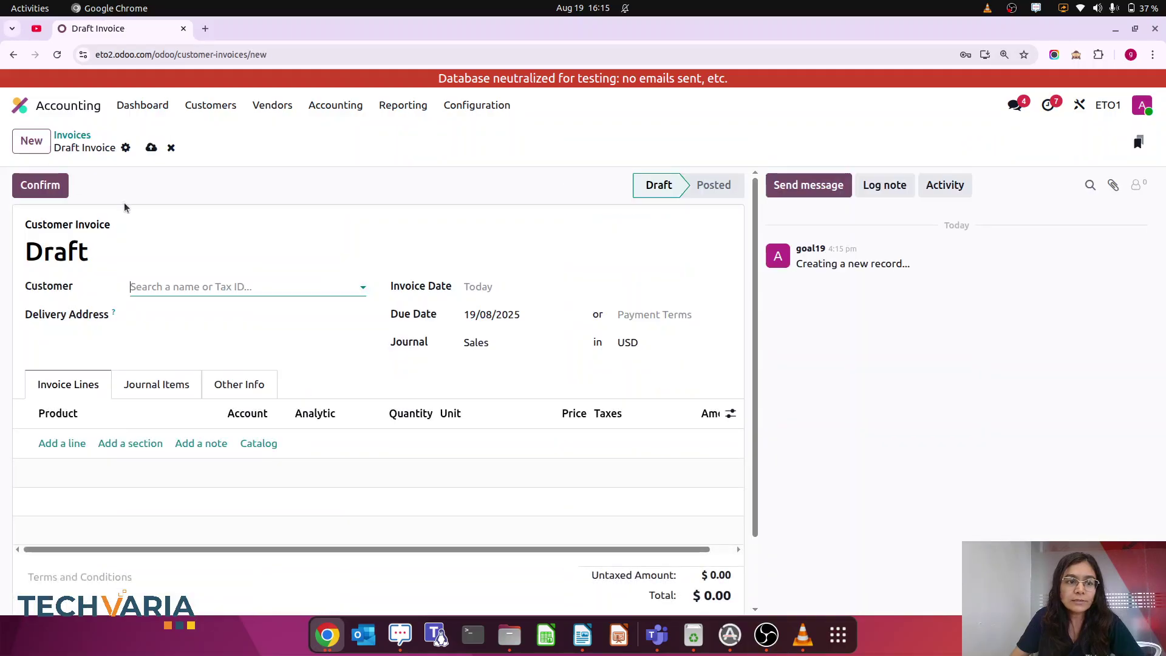
pyautogui.click(170, 286)
pyautogui.click(172, 313)
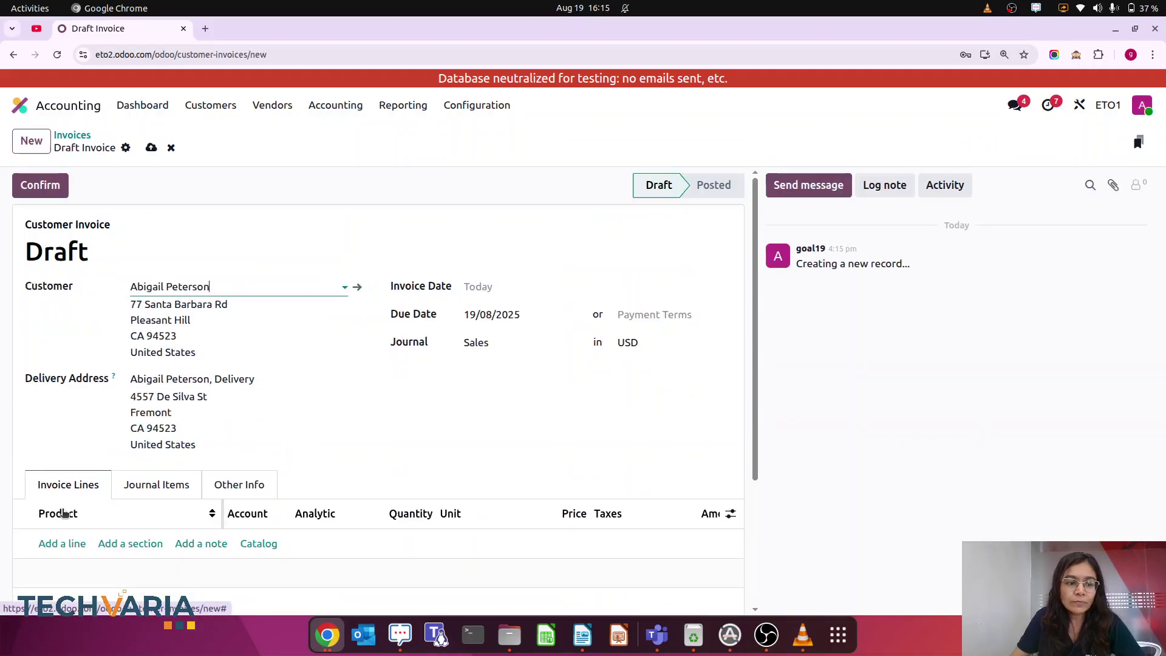
# Add an installation line charged to the Construction project-Jess analytic account
pyautogui.click(63, 544)
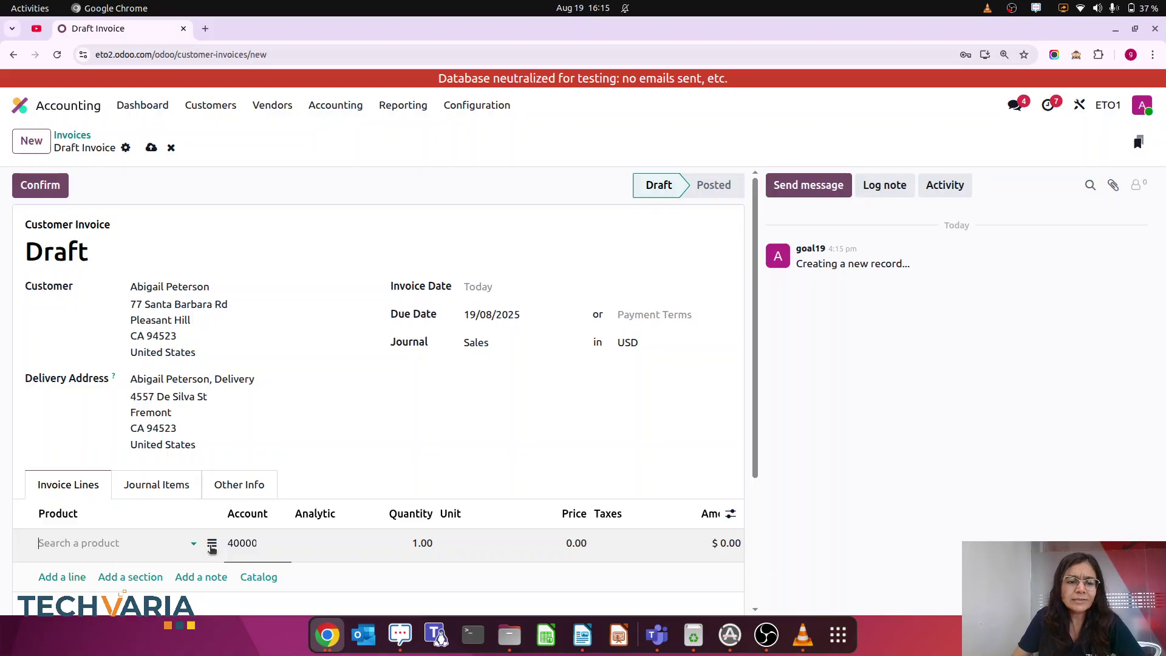
pyautogui.click(211, 543)
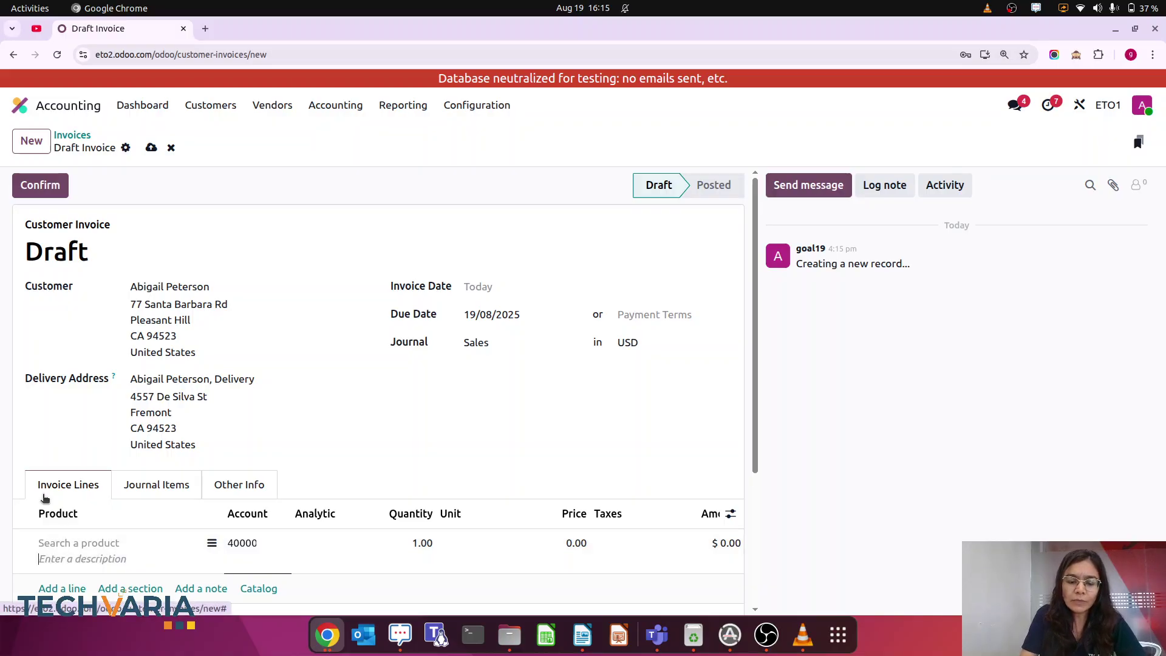
pyautogui.write('installation 2')
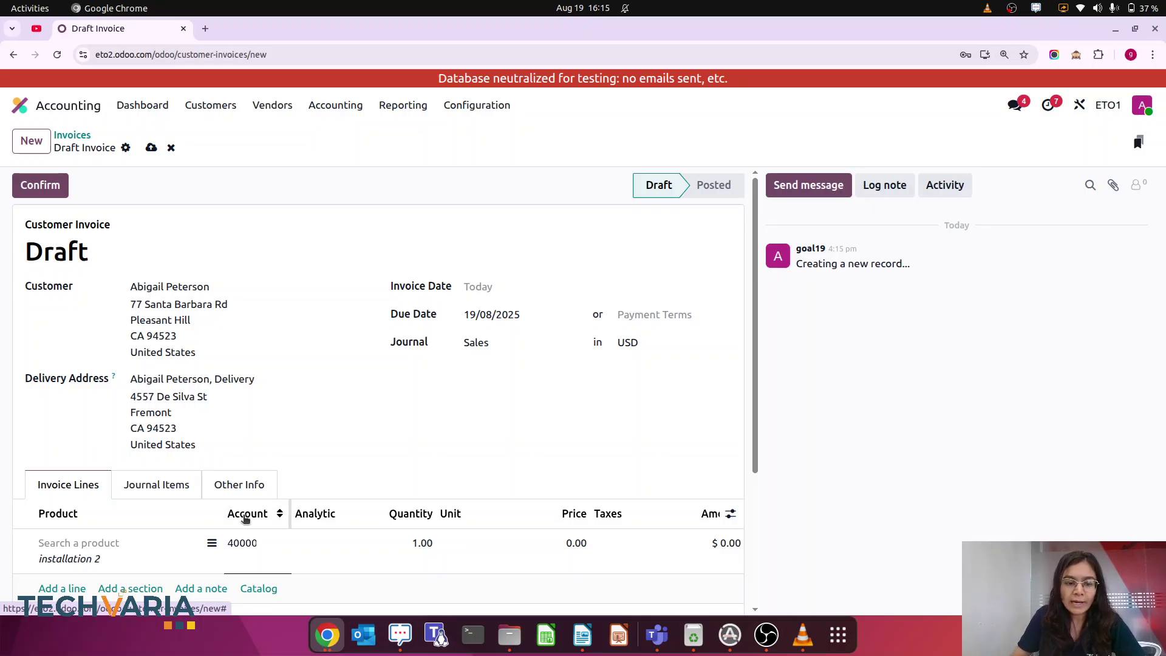
pyautogui.click(327, 545)
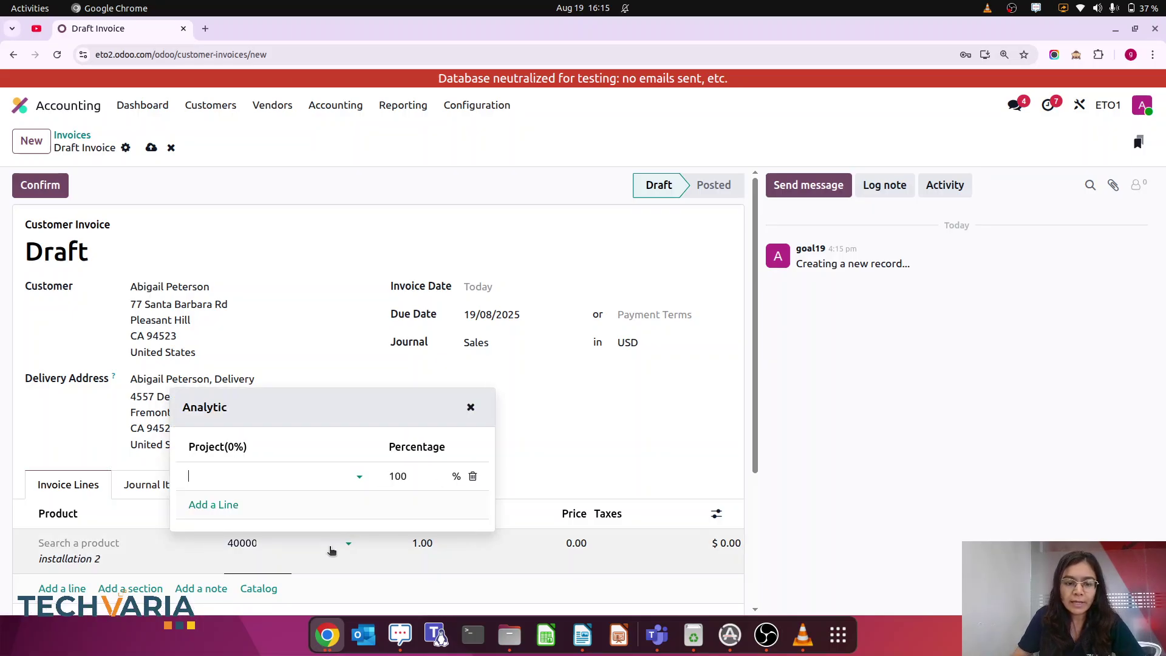
pyautogui.write('jess')
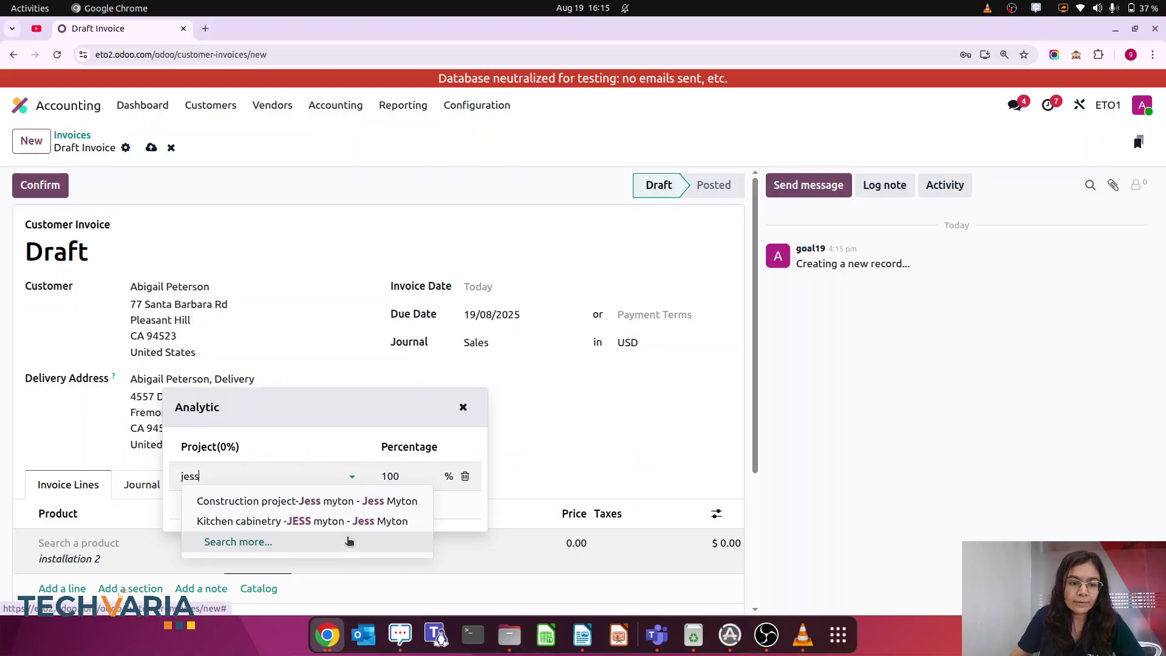
pyautogui.click(292, 502)
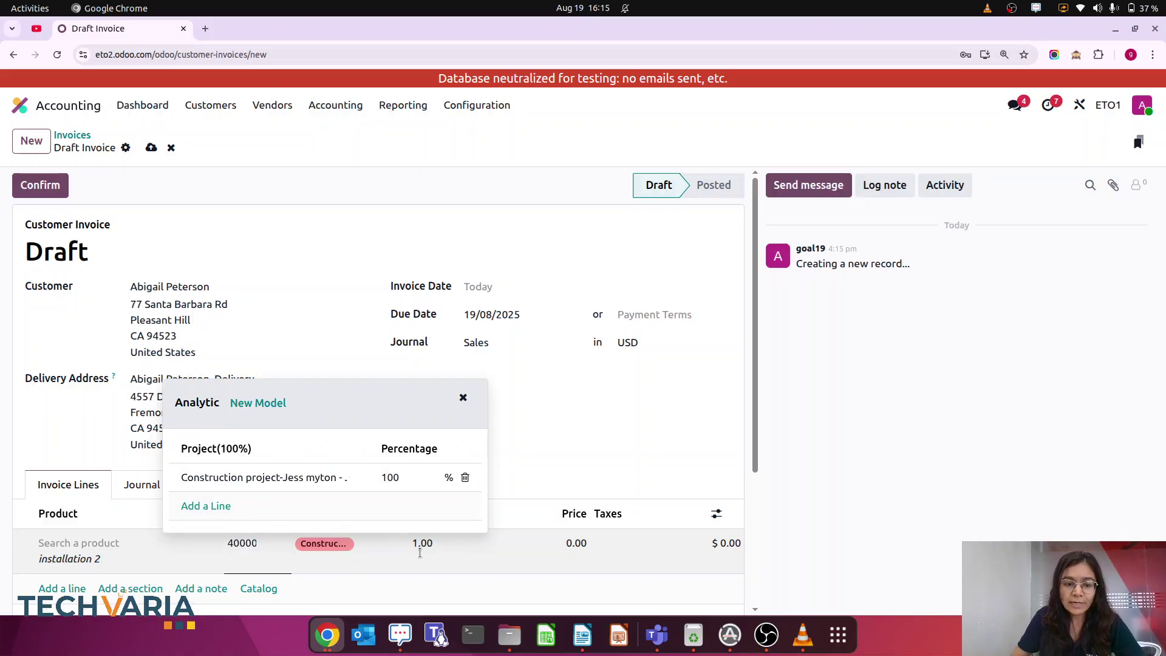
pyautogui.click(352, 479)
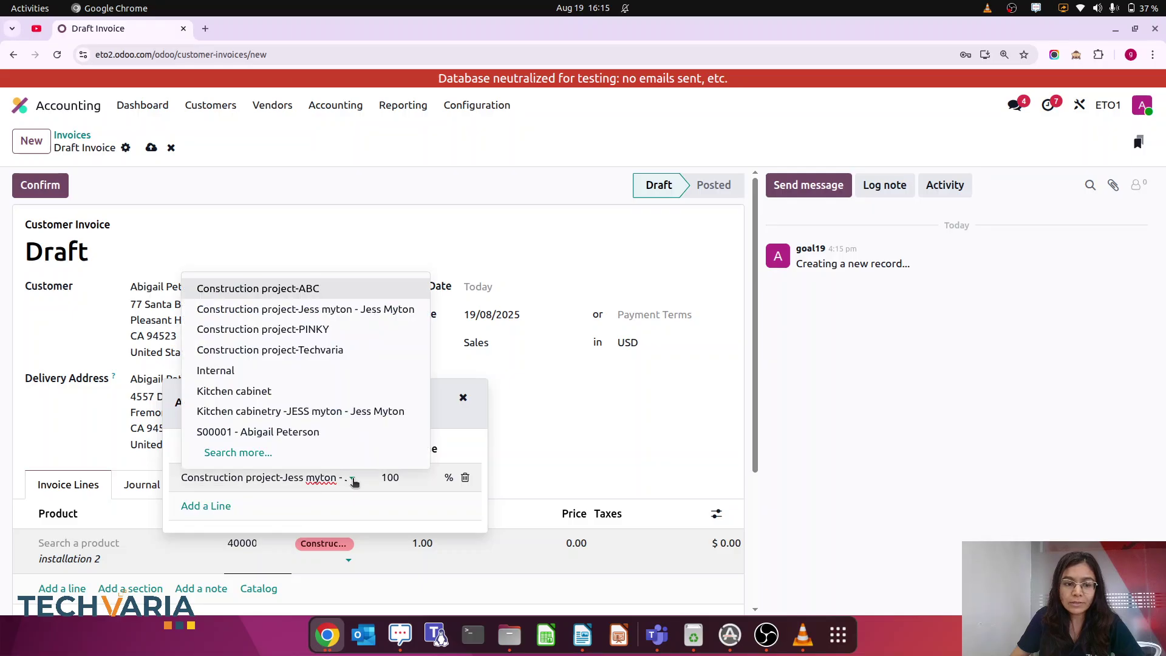
pyautogui.click(351, 311)
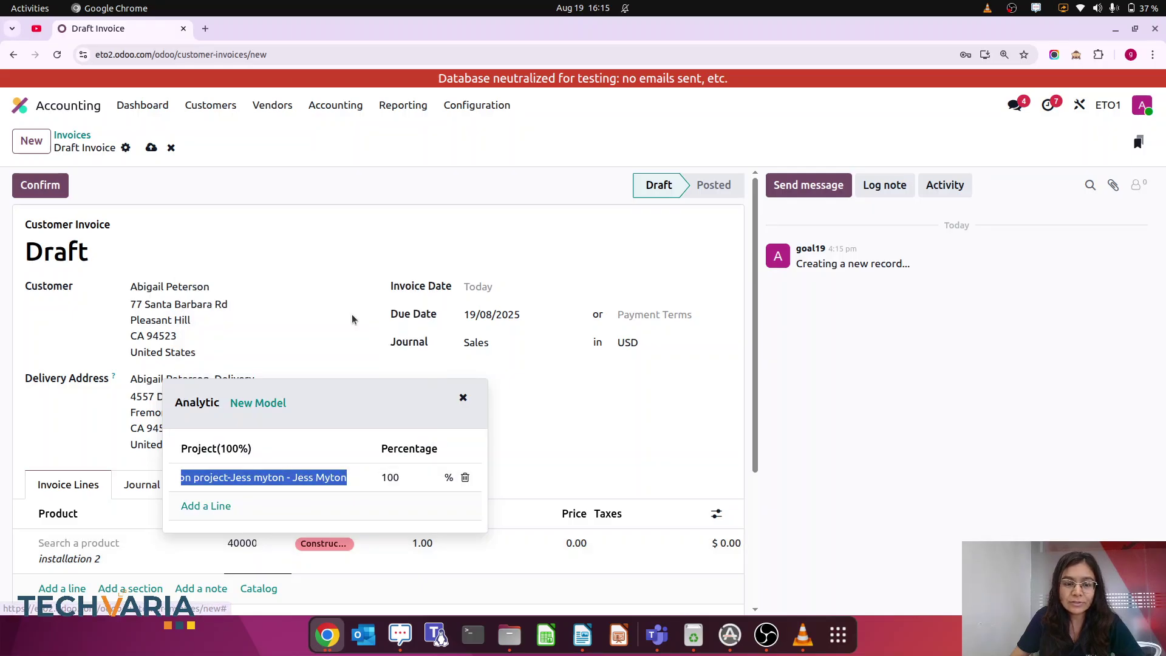
pyautogui.click(774, 474)
# Price the line at 1,000 and confirm the invoice
pyautogui.click(542, 548)
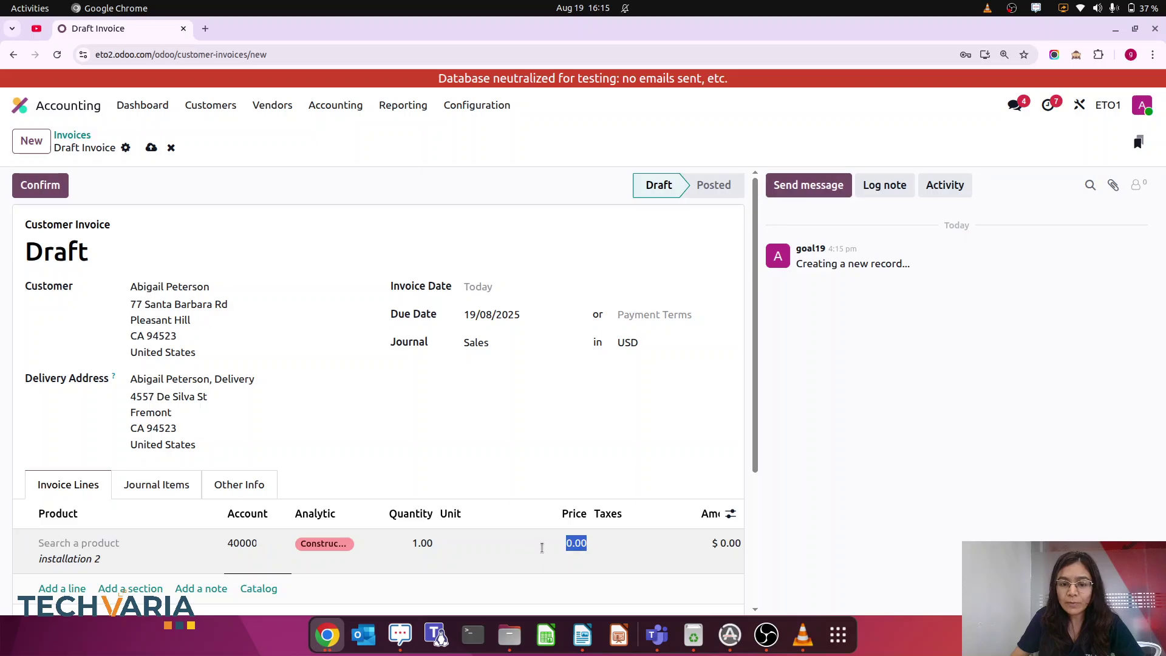
pyautogui.write('1000')
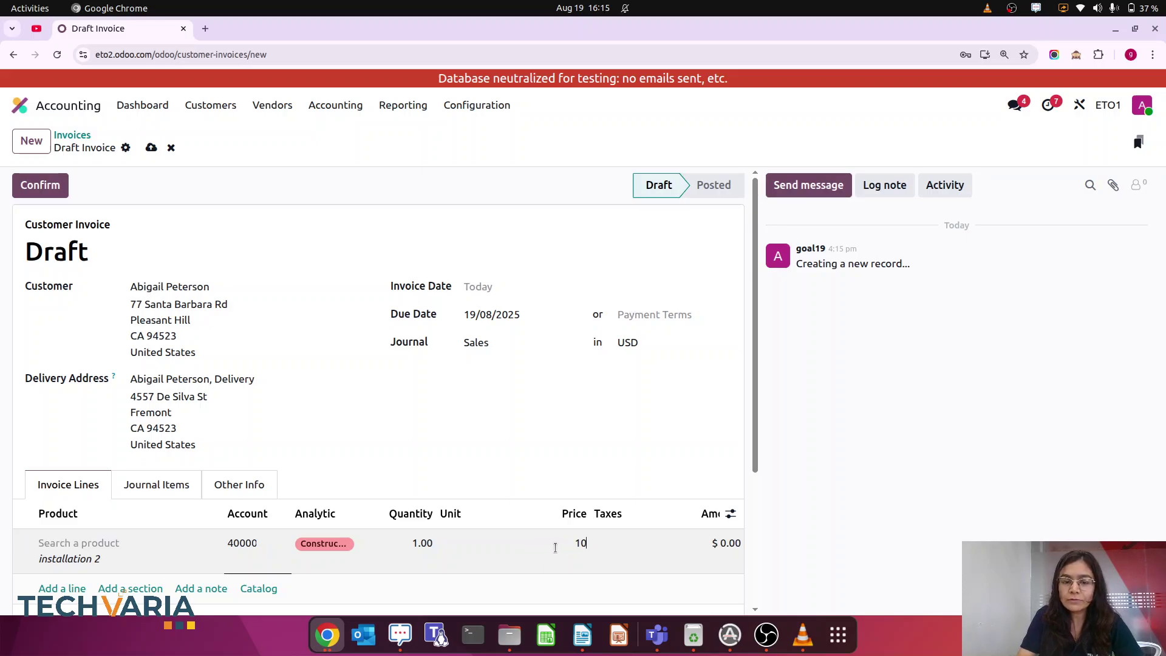
pyautogui.click(934, 458)
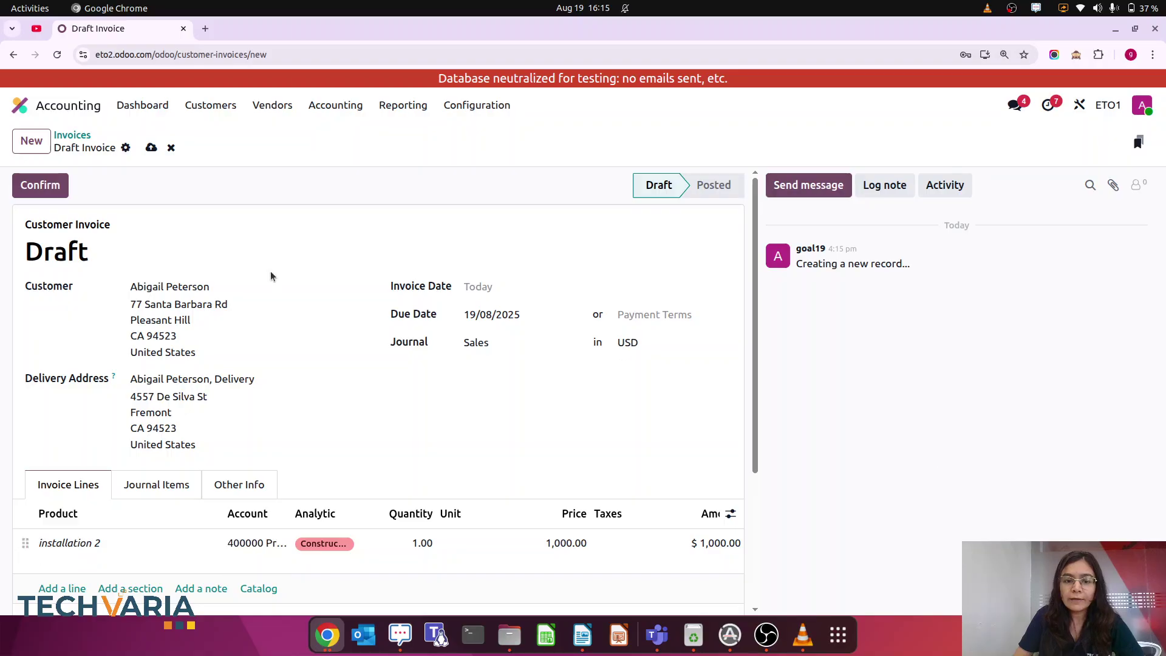
pyautogui.click(47, 194)
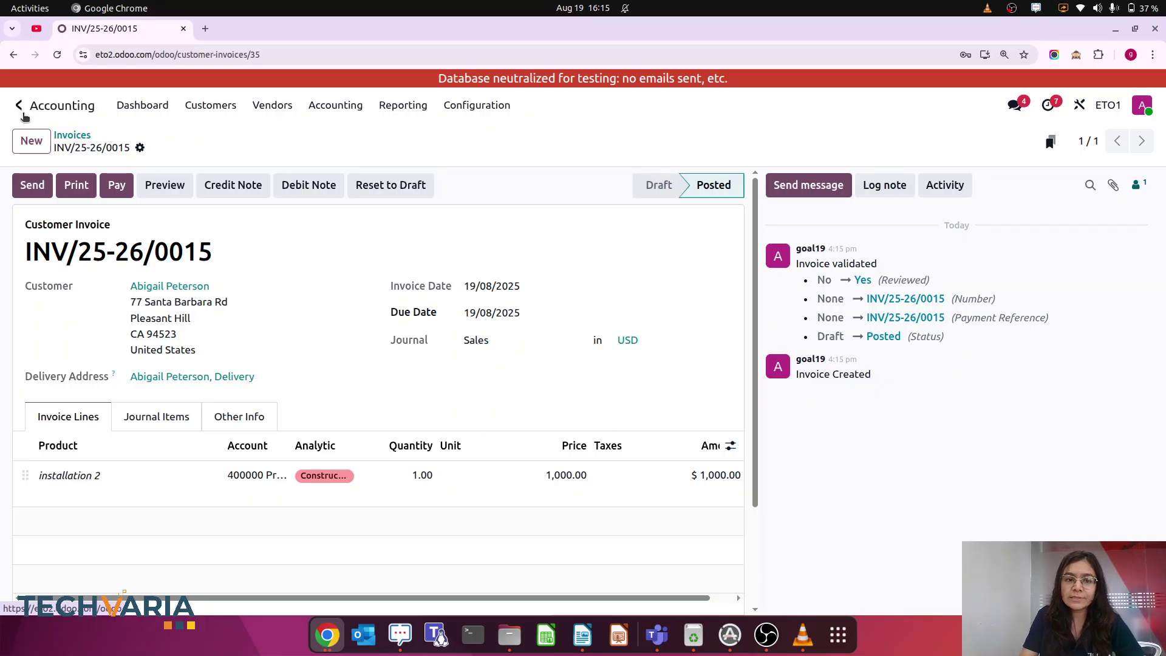
# Audit the Construction project-Jess budget line entries: 90,000 budgeted, 3,500 committed and achieved
pyautogui.click(22, 113)
pyautogui.write('ana')
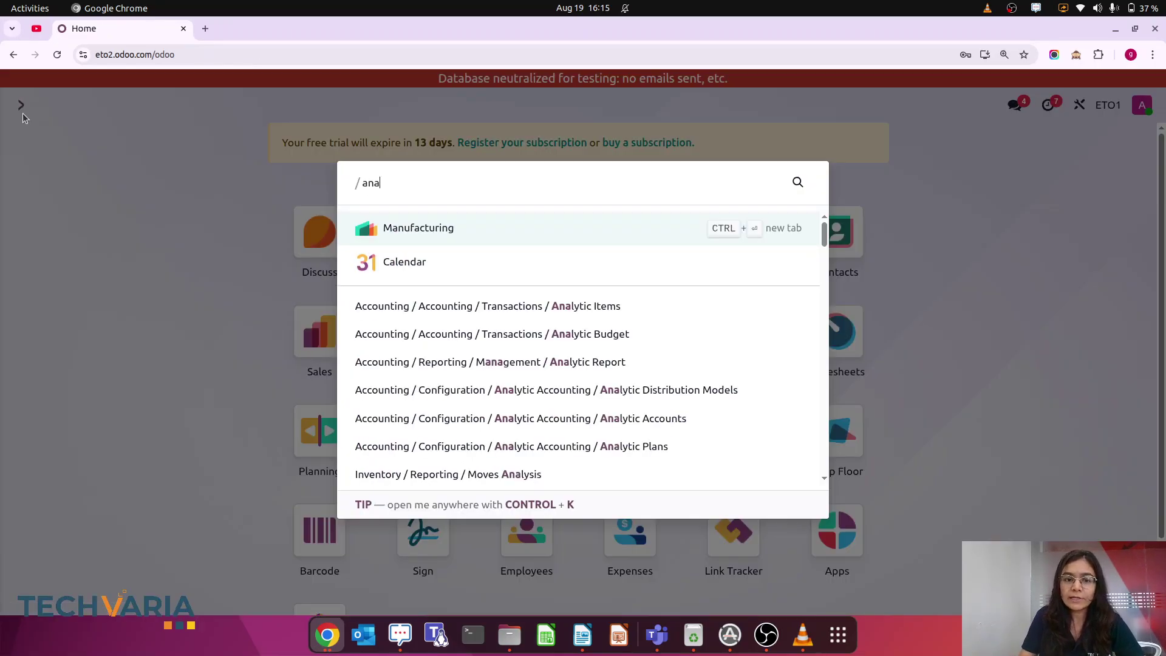
pyautogui.click(586, 334)
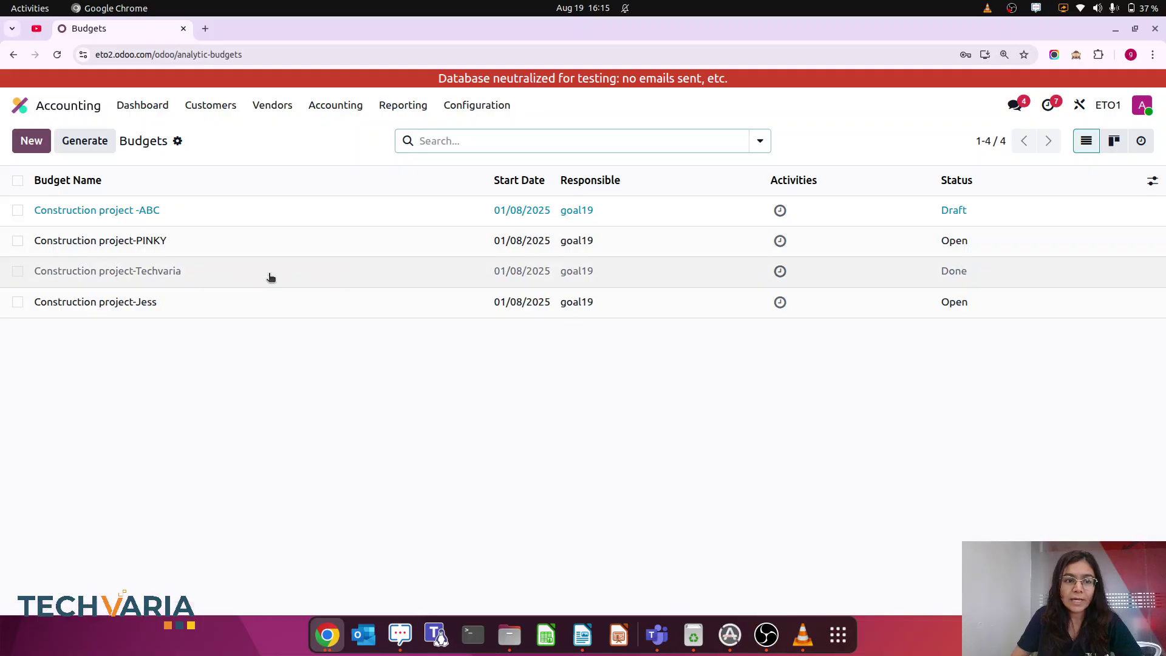
pyautogui.click(231, 305)
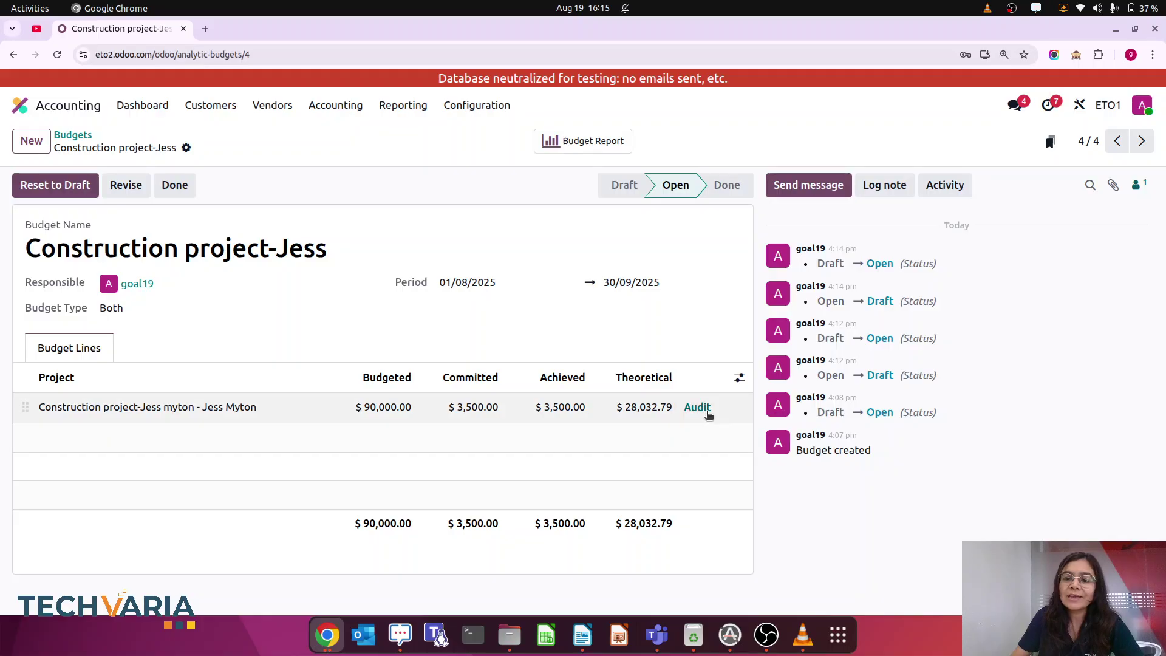
pyautogui.click(705, 410)
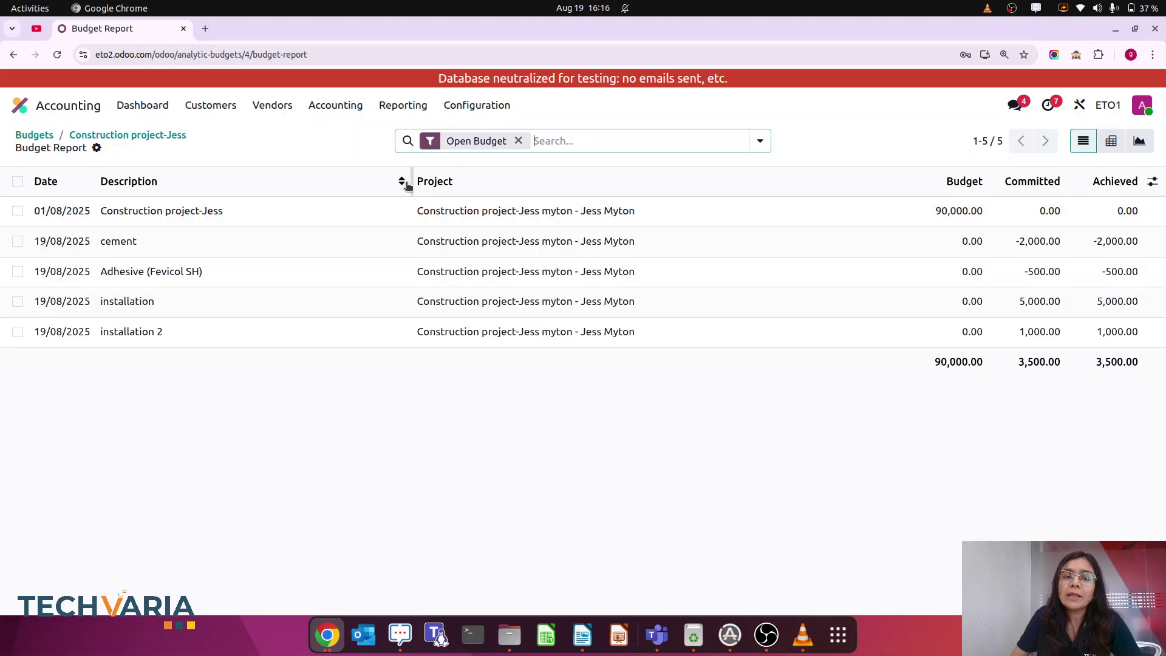
pyautogui.click(400, 108)
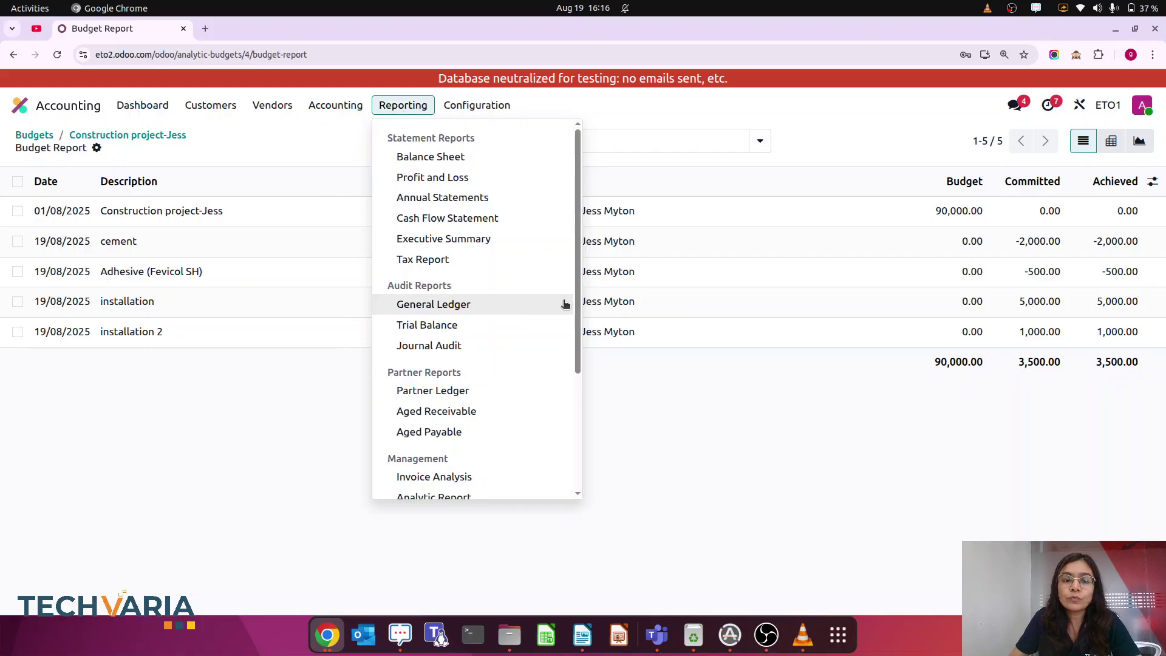
# Open Profit and Loss and check its 01/08/2025–30/09/2025 dates and analytic account filter
pyautogui.click(443, 178)
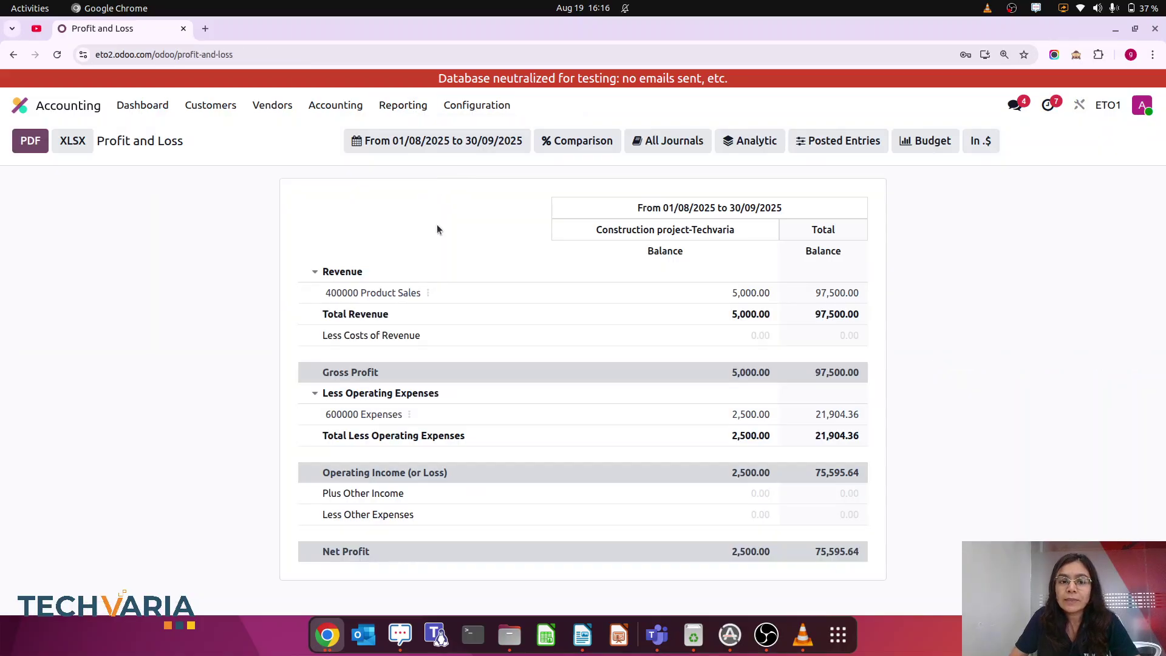
pyautogui.click(361, 145)
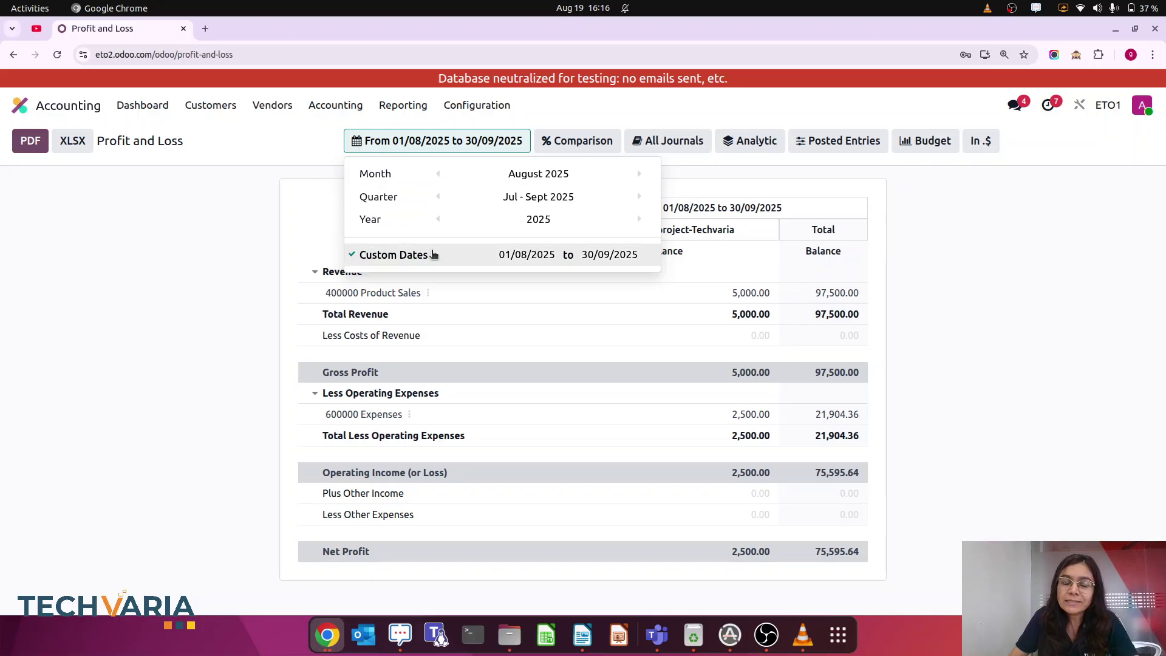
pyautogui.click(1056, 320)
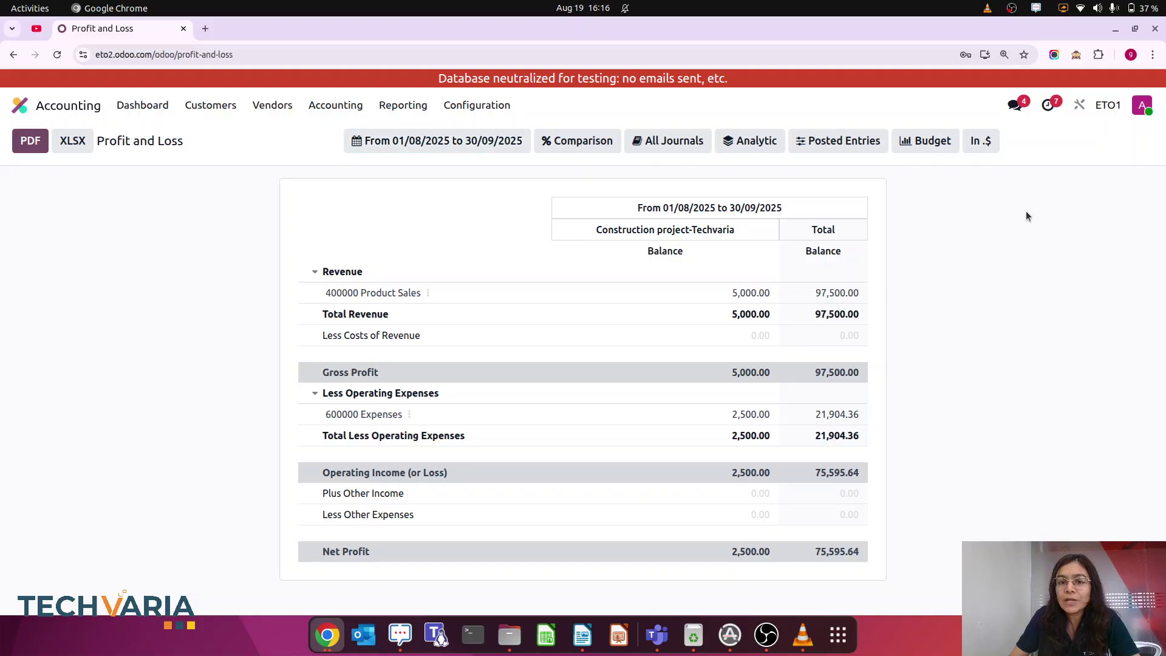
pyautogui.click(751, 146)
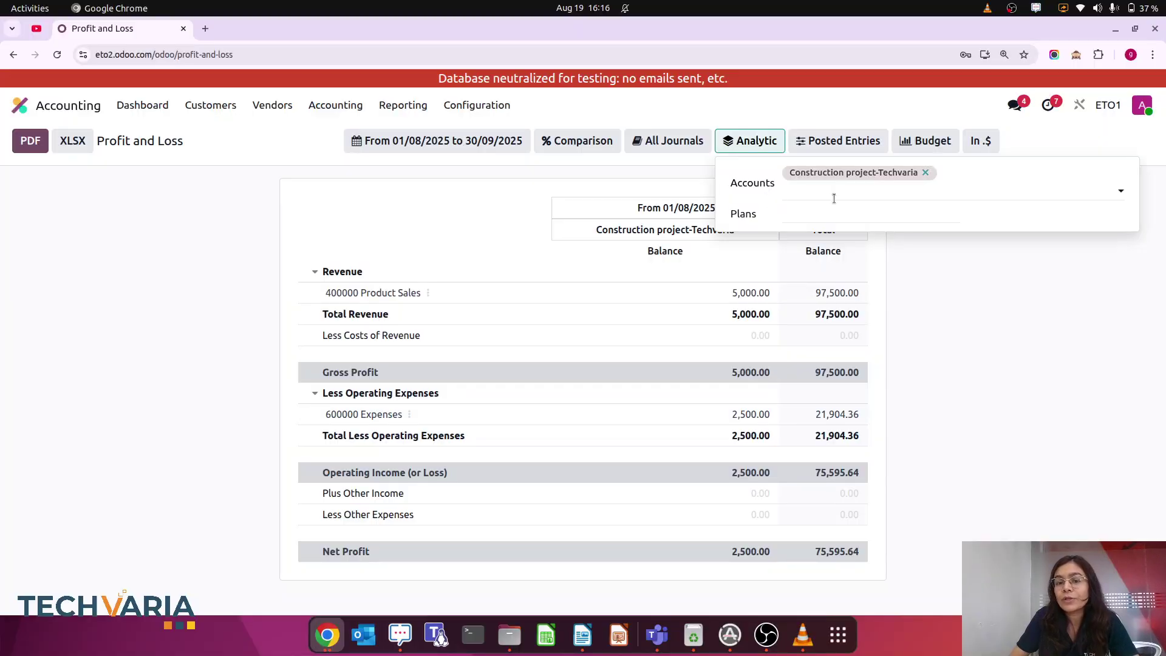
pyautogui.click(1035, 358)
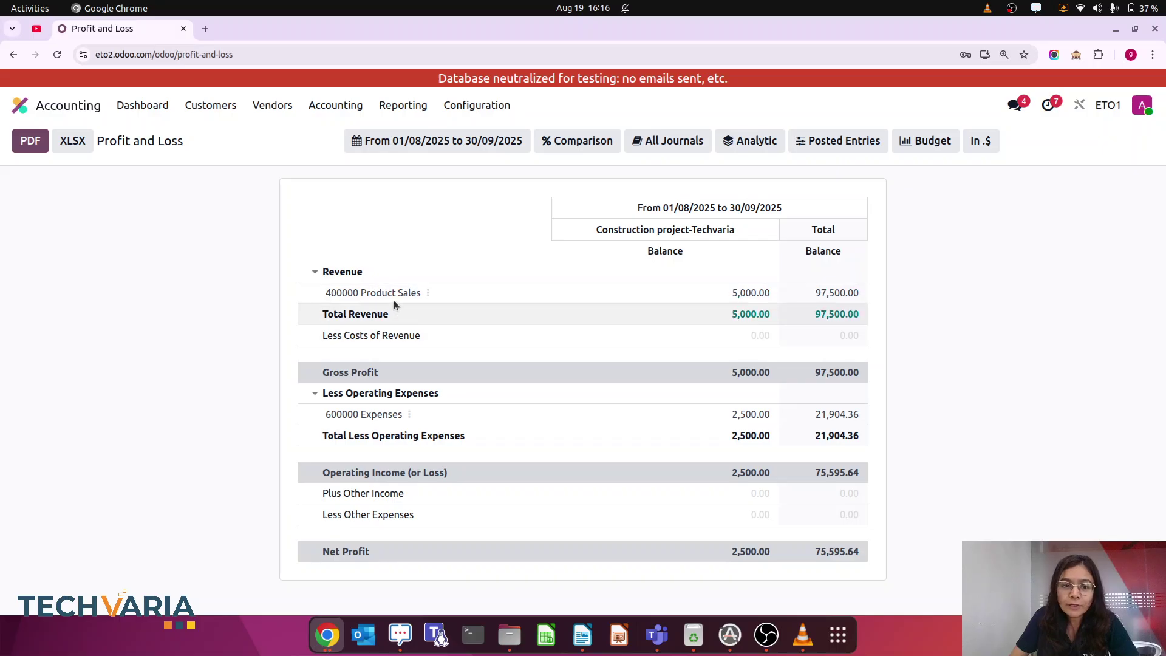
# Fold and unfold the Revenue and Operating Expenses sections, then return home
pyautogui.click(313, 269)
pyautogui.click(313, 269)
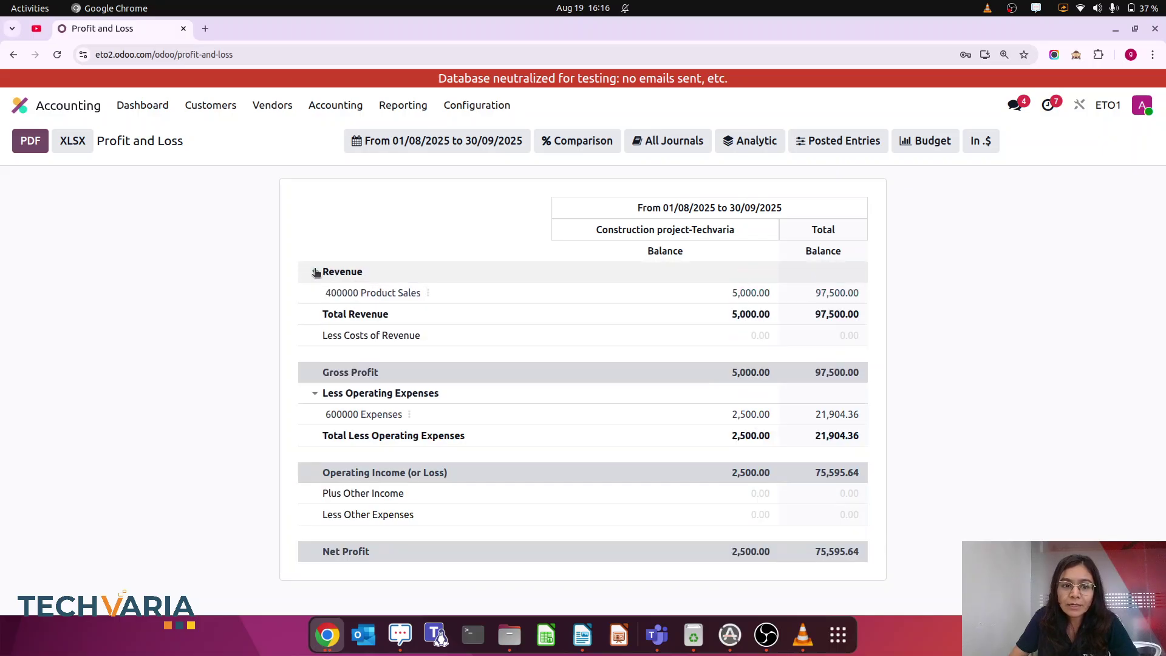
pyautogui.click(316, 395)
pyautogui.click(316, 395)
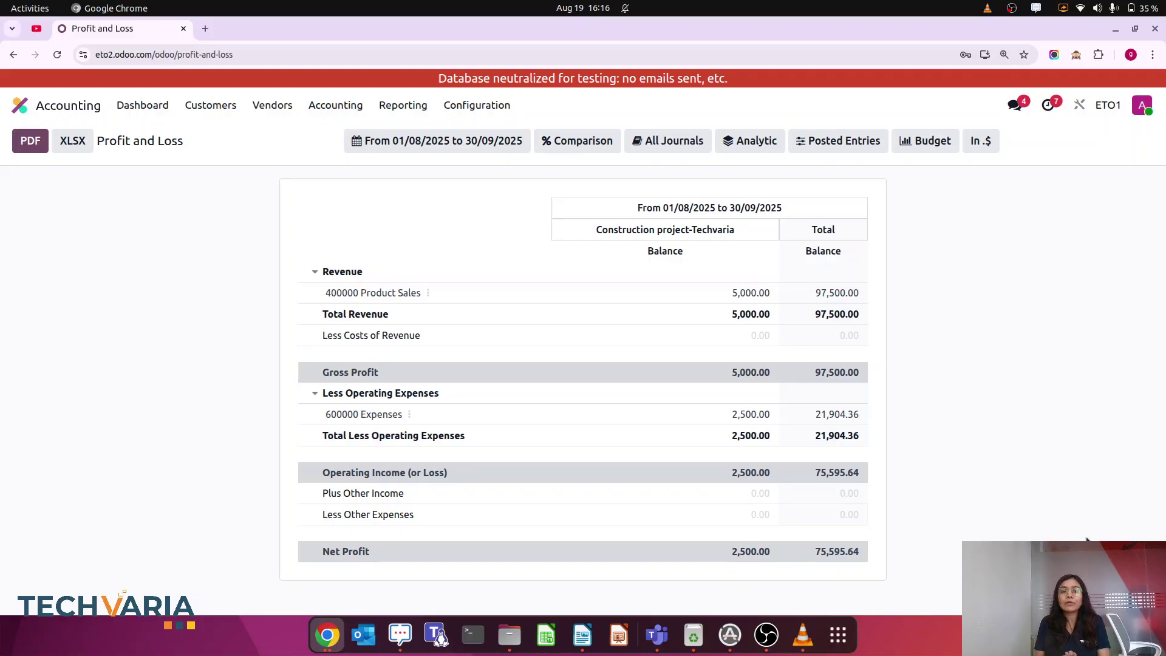
pyautogui.click(13, 108)
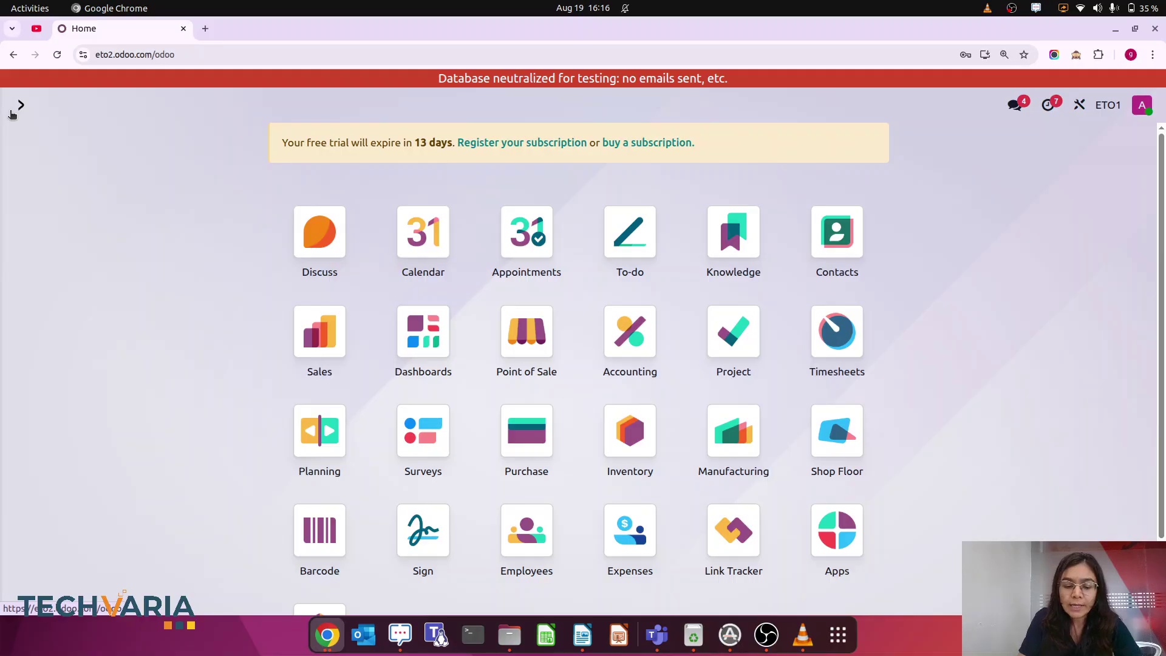
# Open the Budget Report and remove the Open Budget filter, discarding a custom filter
pyautogui.write('bud')
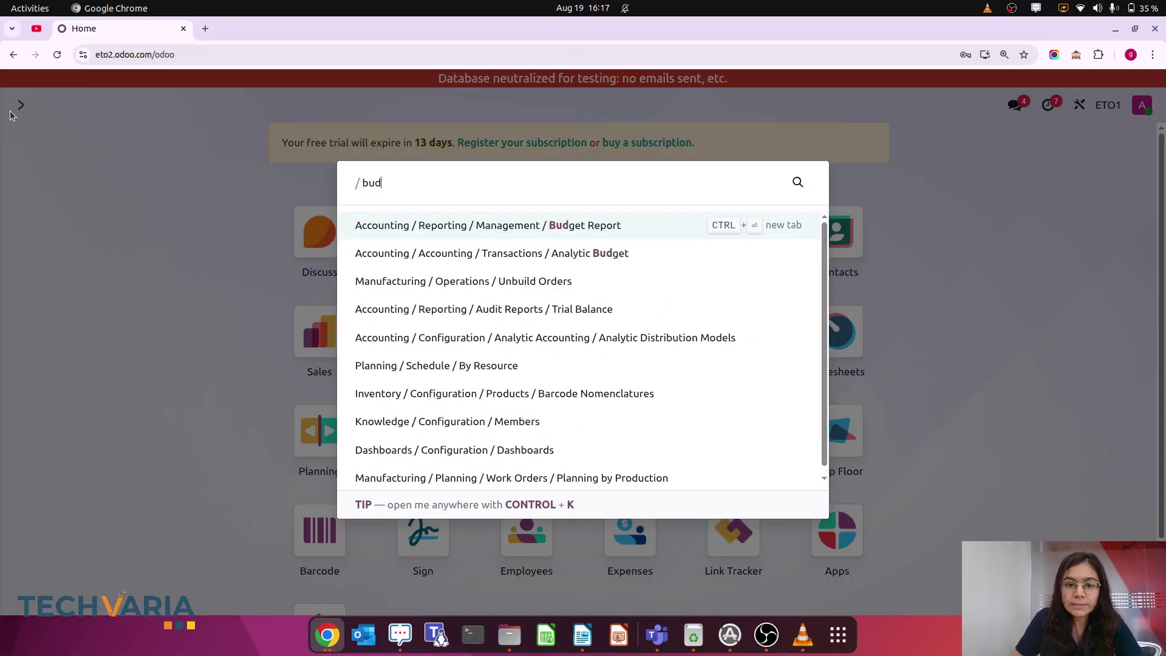
pyautogui.click(574, 227)
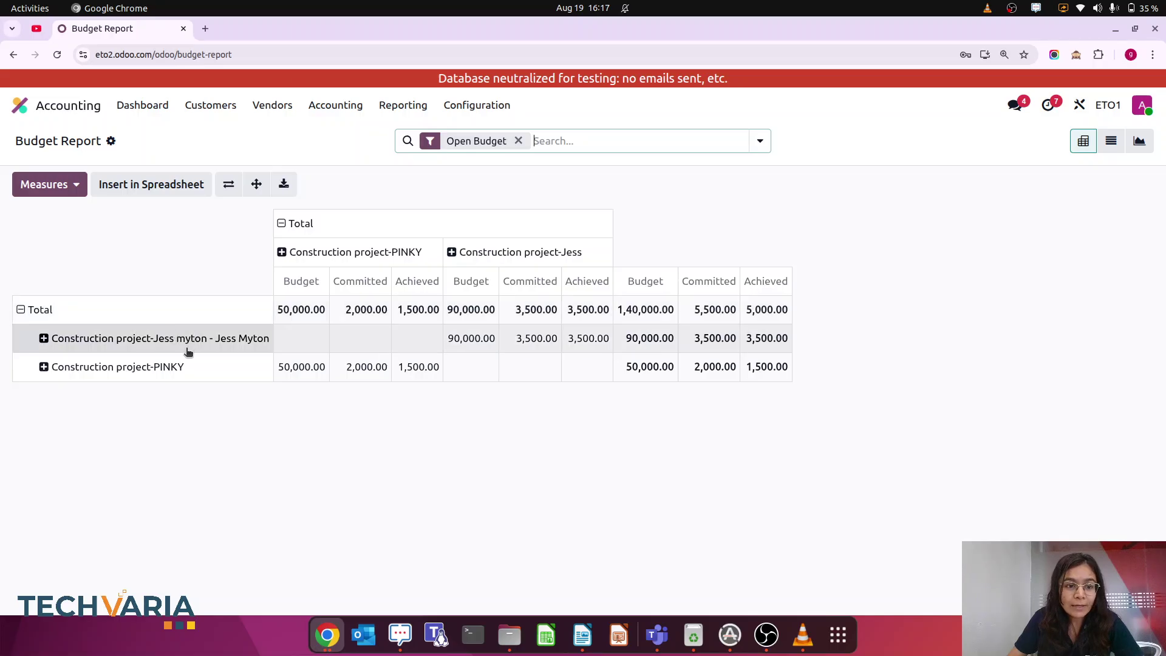
pyautogui.click(759, 140)
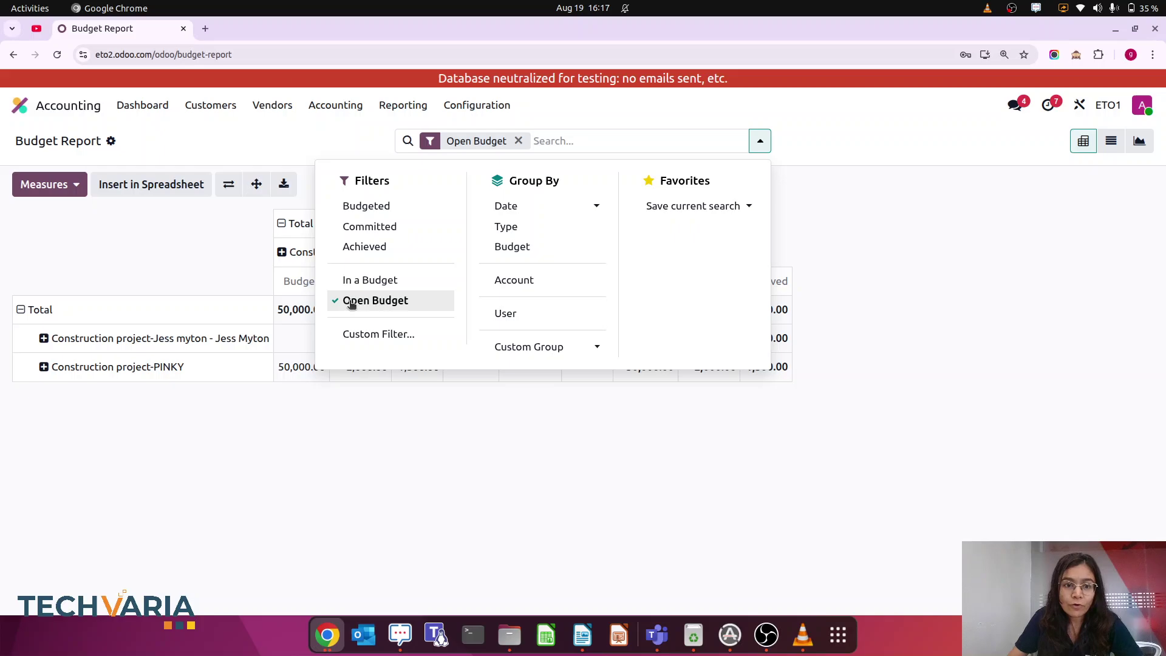
pyautogui.click(376, 302)
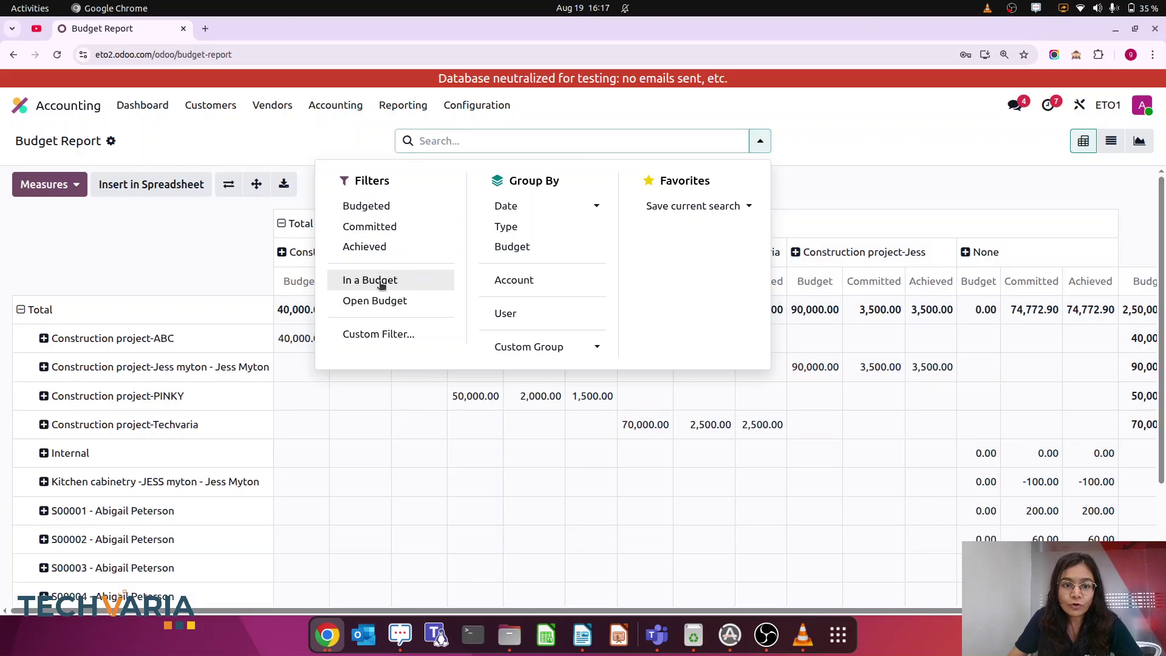
pyautogui.click(378, 334)
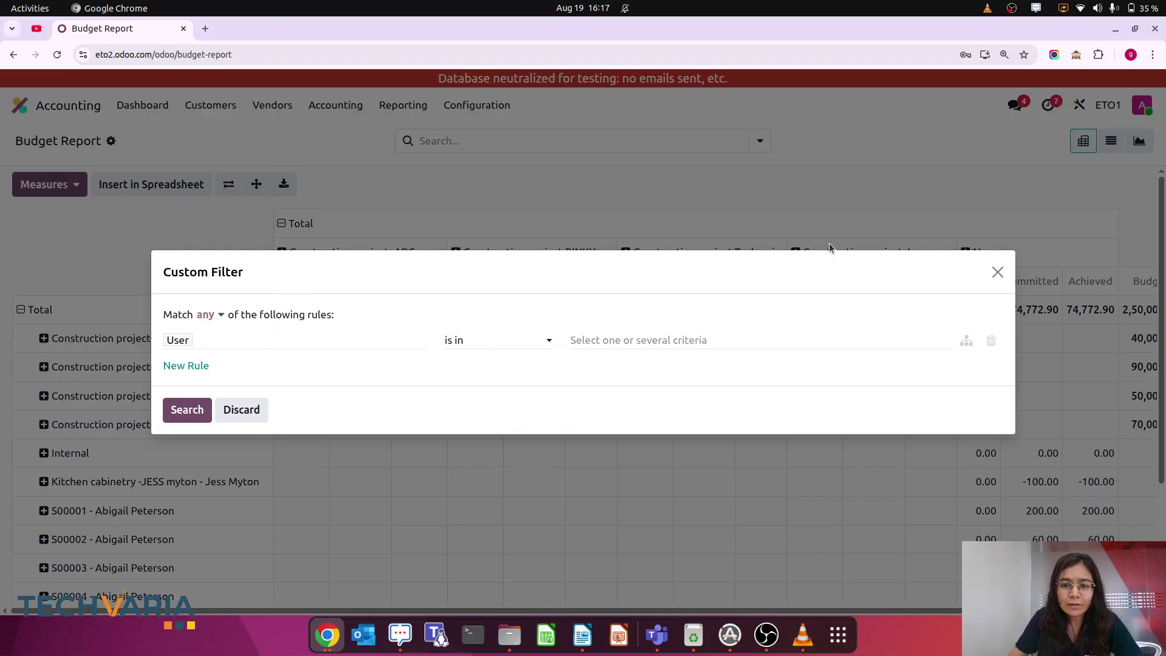
pyautogui.click(997, 272)
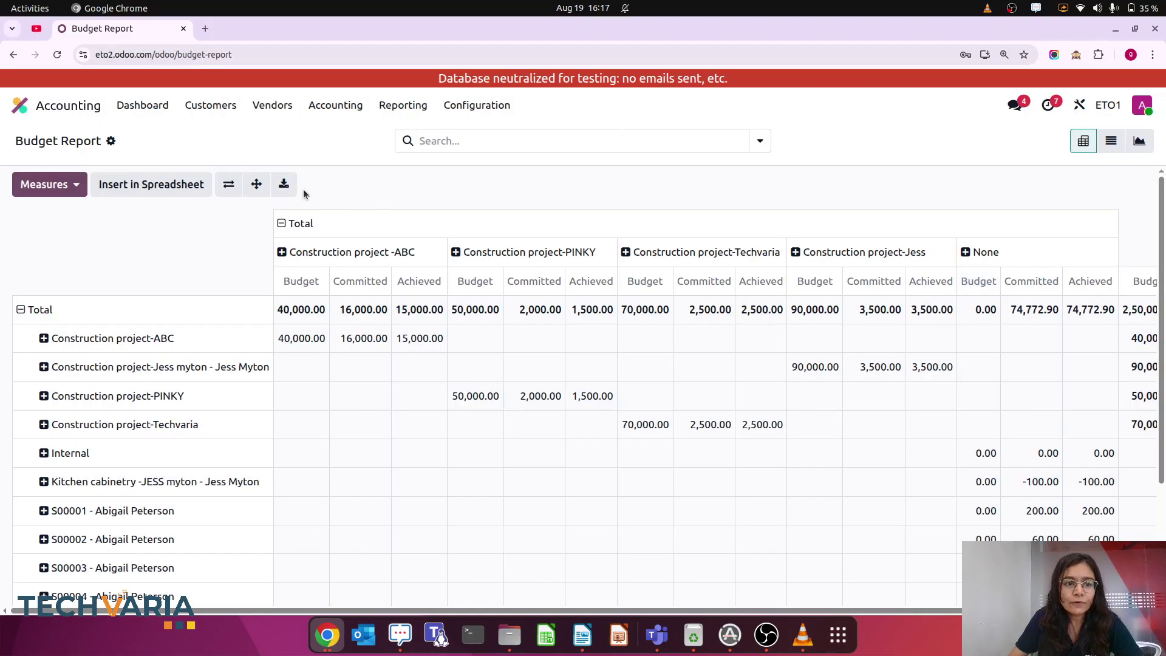
# Group the Budget Report by Budget and collapse the per-project columns into one total
pyautogui.click(759, 141)
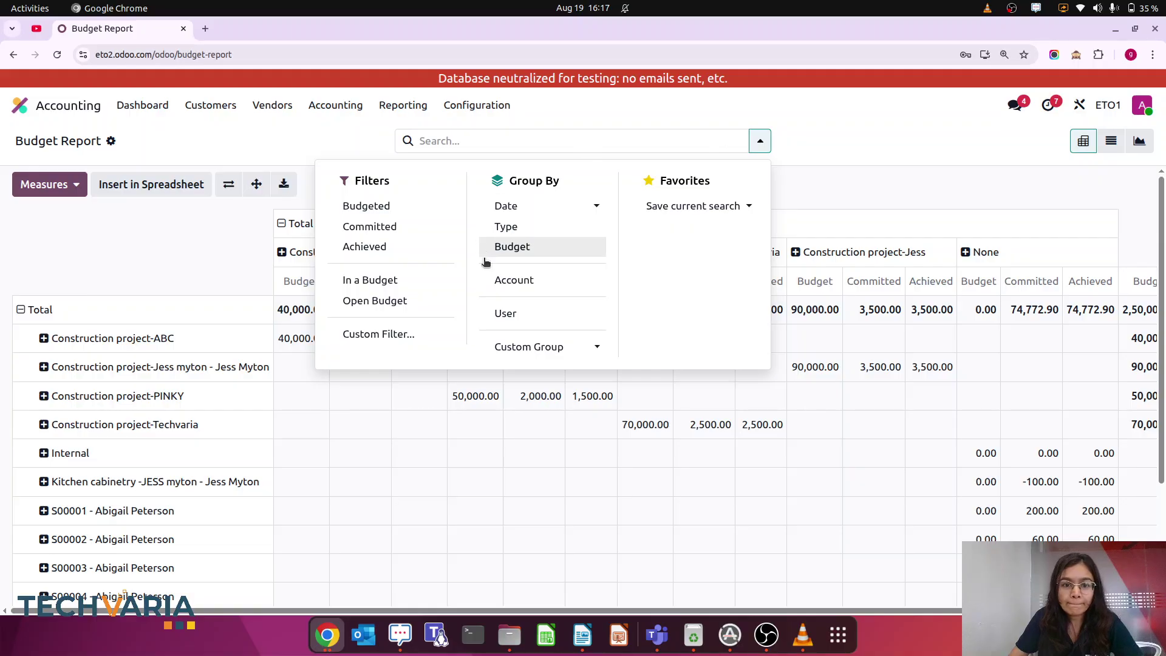
pyautogui.click(512, 246)
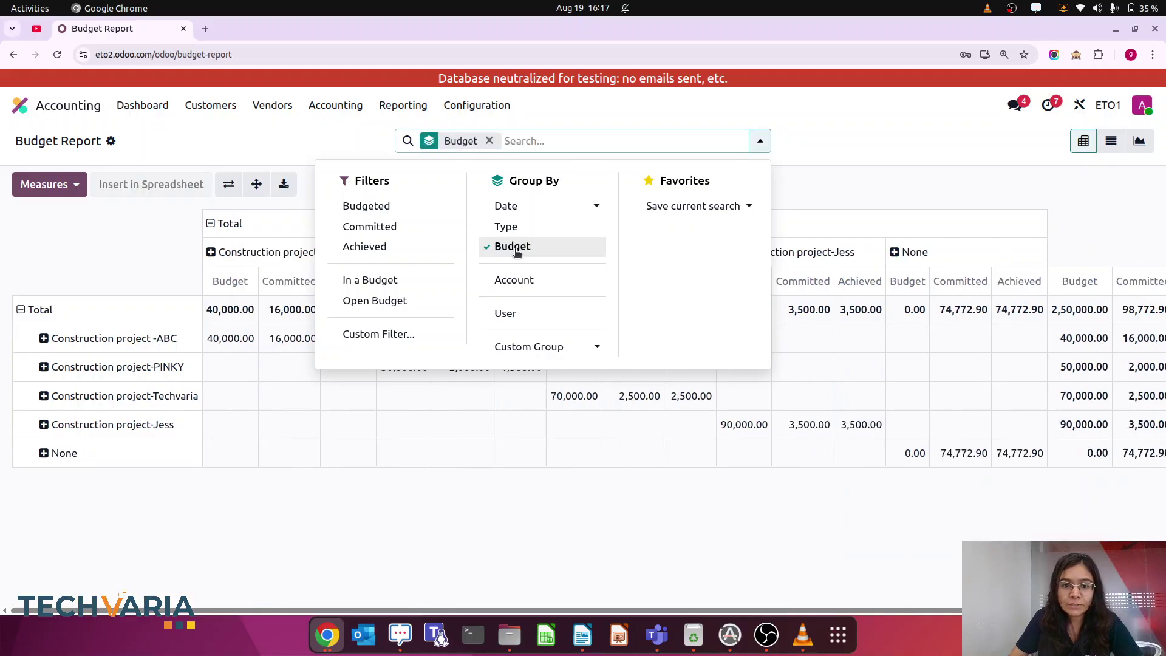
pyautogui.click(878, 148)
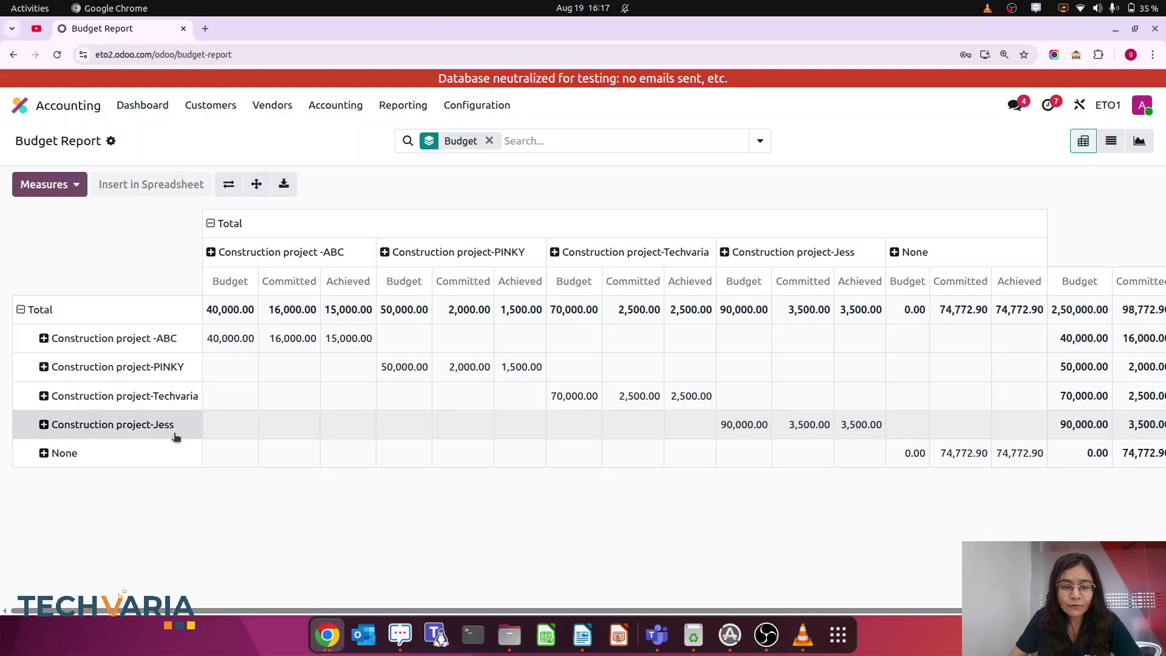
pyautogui.click(210, 224)
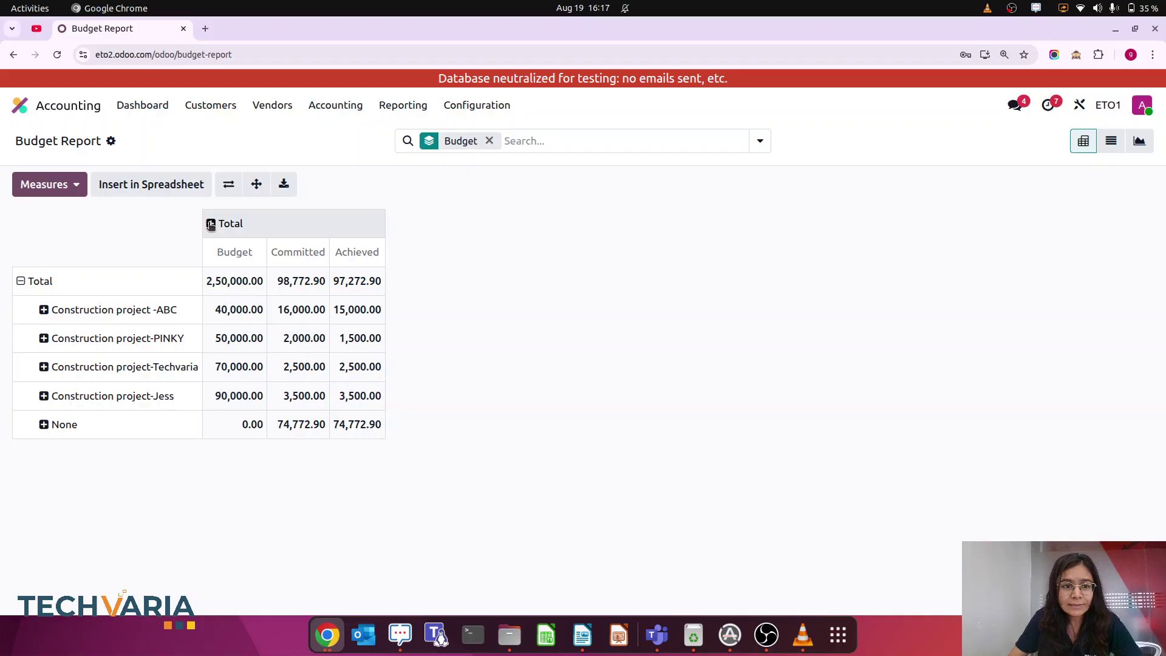